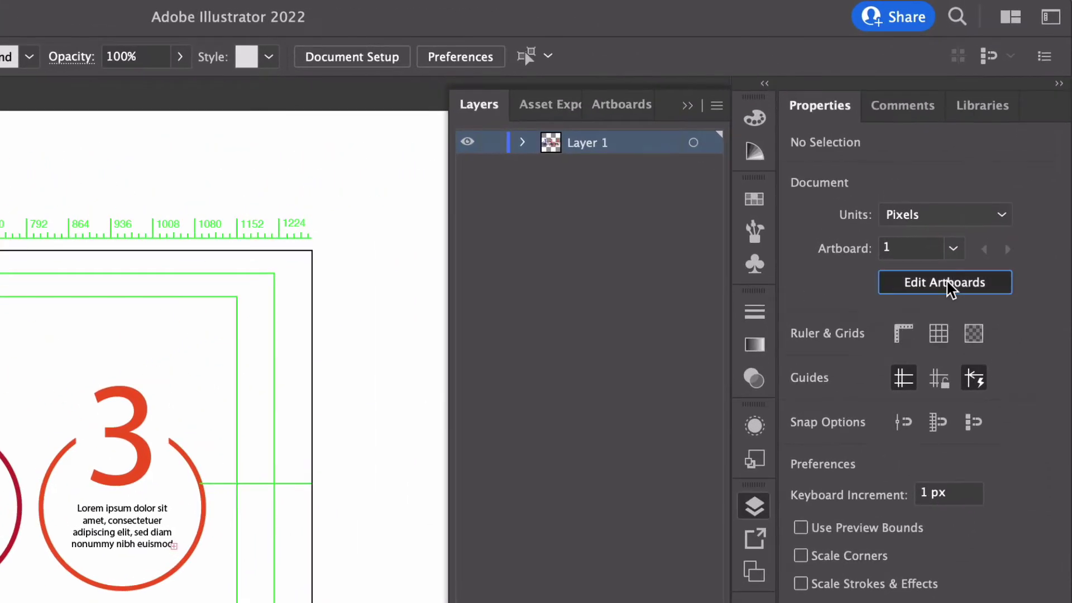
Enter artboard editing mode and export the artwork in PNG format as artwork-example-300dpi.png at High (300 ppi) resolution
{"action": "left_click", "coordinate": [976, 229]}
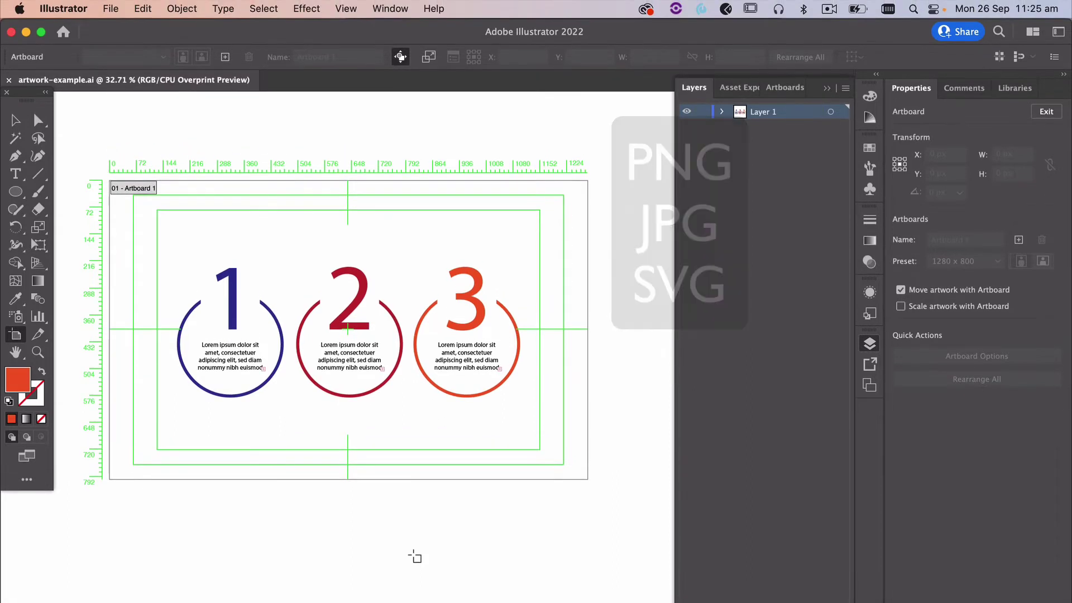
{"action": "left_click", "coordinate": [110, 9]}
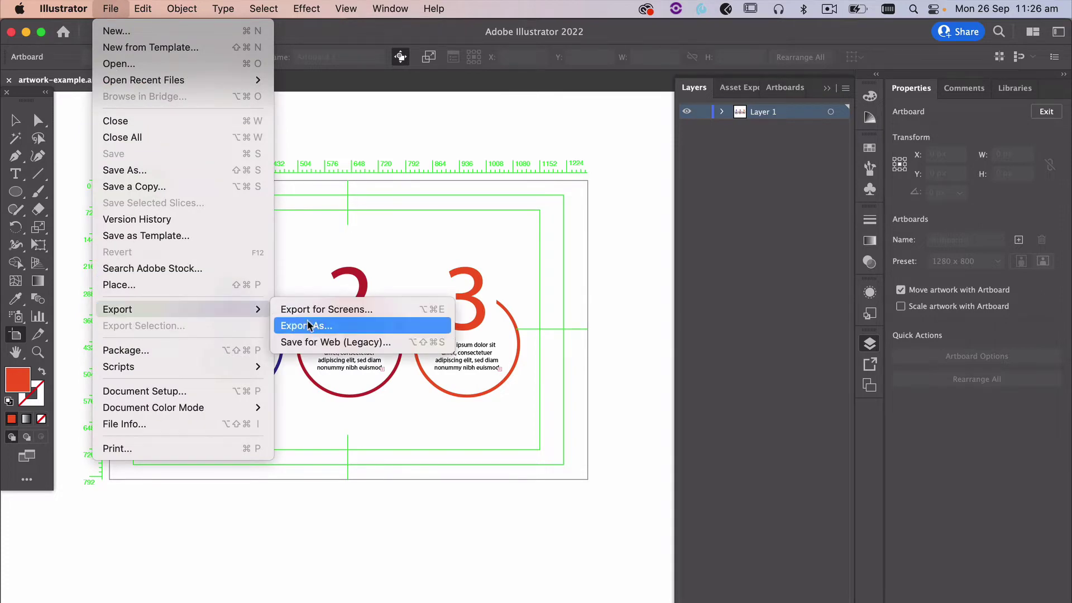
{"action": "left_click", "coordinate": [311, 327]}
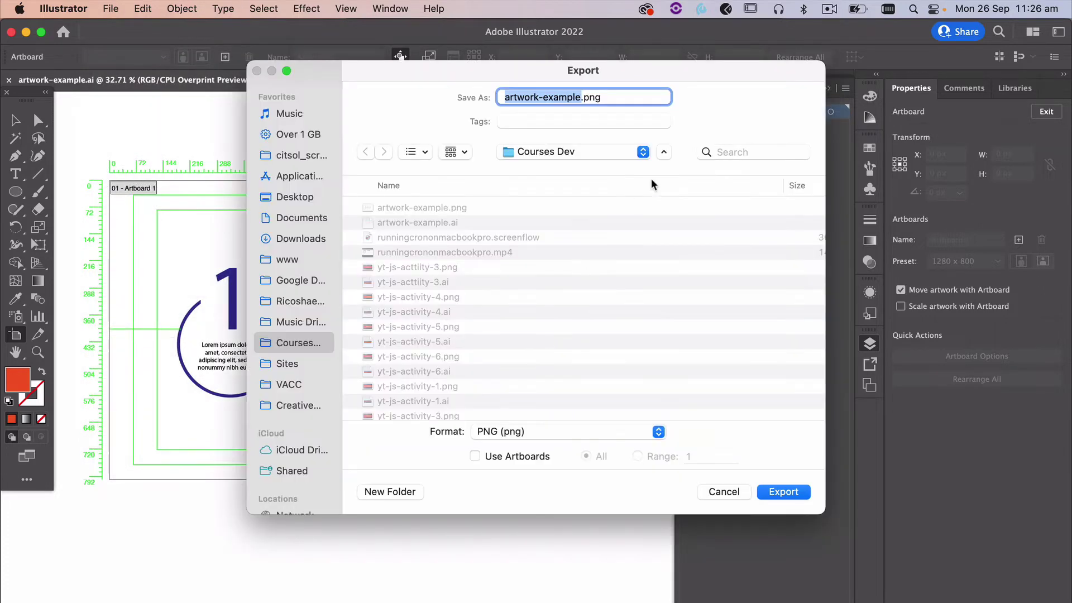
{"action": "left_click", "coordinate": [579, 98]}
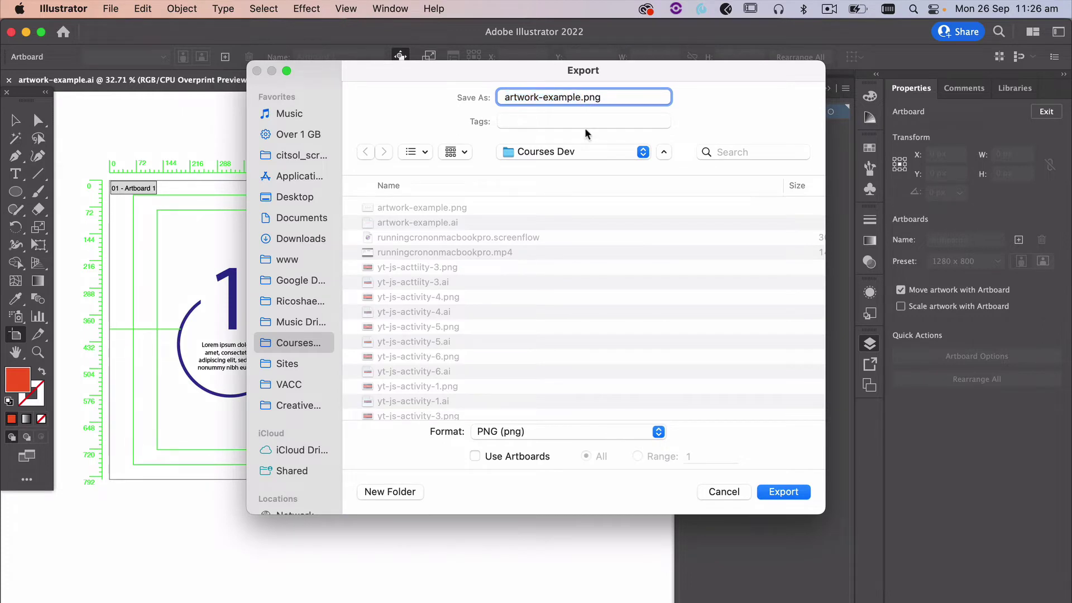
{"action": "type", "text": "-300dpi"}
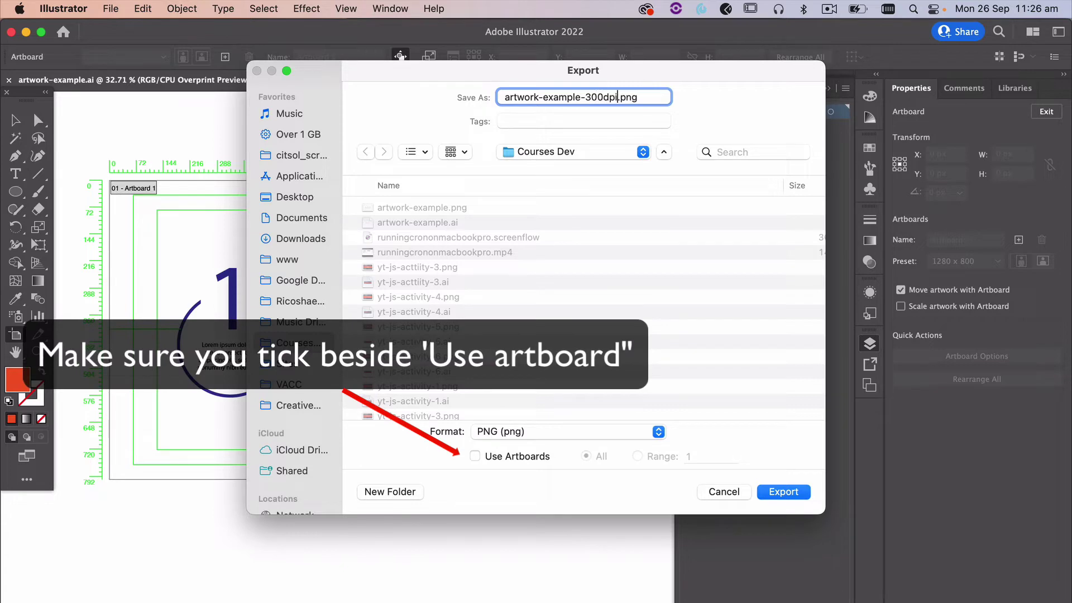
{"action": "left_click", "coordinate": [783, 492]}
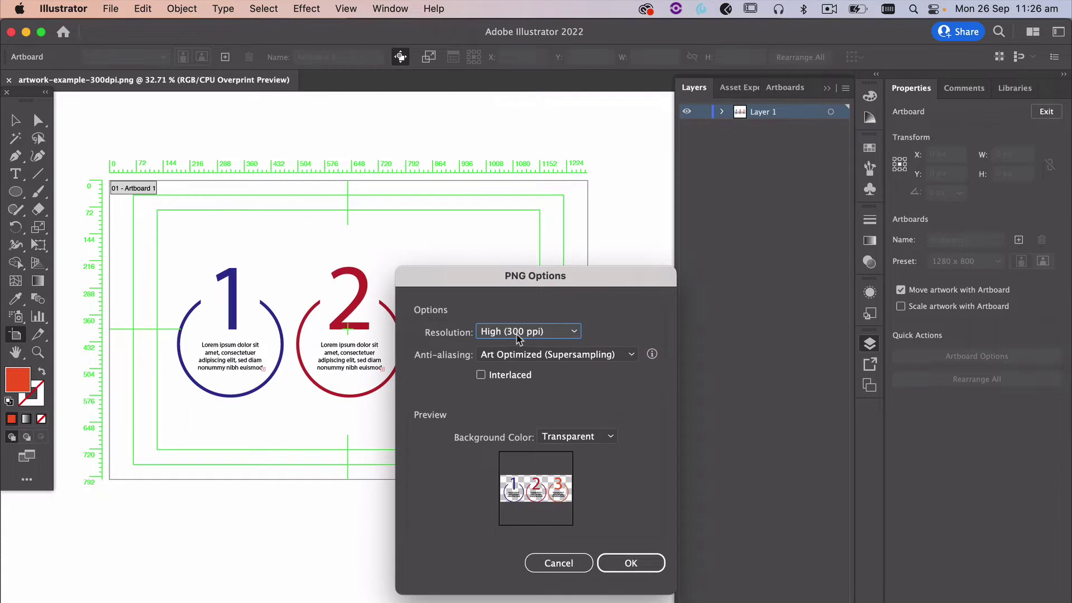
{"action": "left_click", "coordinate": [519, 334]}
{"action": "left_click", "coordinate": [619, 328]}
{"action": "left_click", "coordinate": [630, 560]}
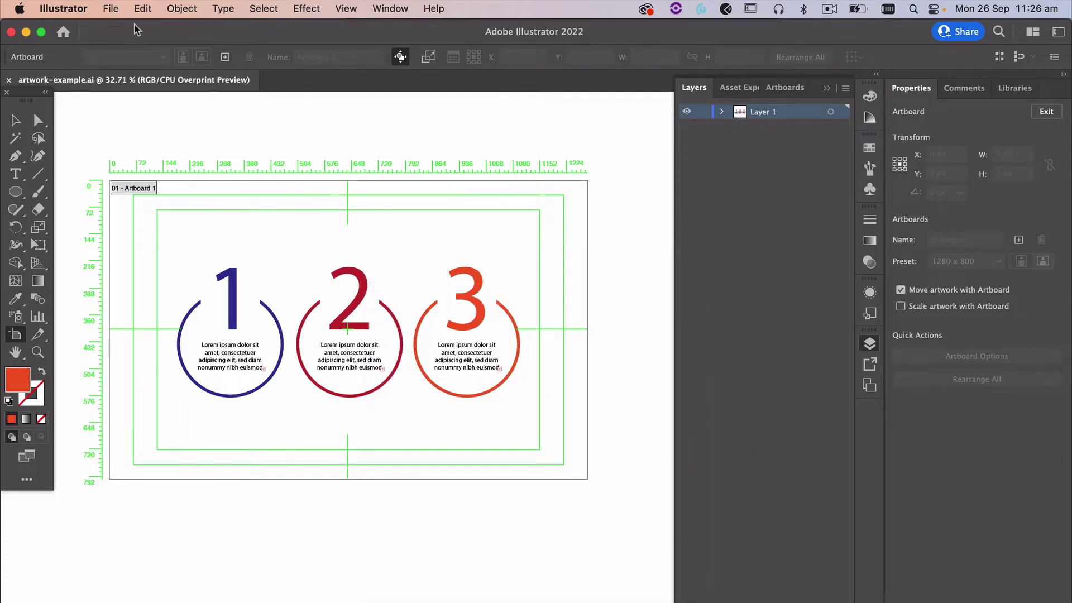
Export the artwork in PNG format as artwork-example-150dpi.png in the Courses Dev folder at Medium (150 ppi) resolution
{"action": "left_click", "coordinate": [111, 8]}
{"action": "mouse_move", "coordinate": [120, 310]}
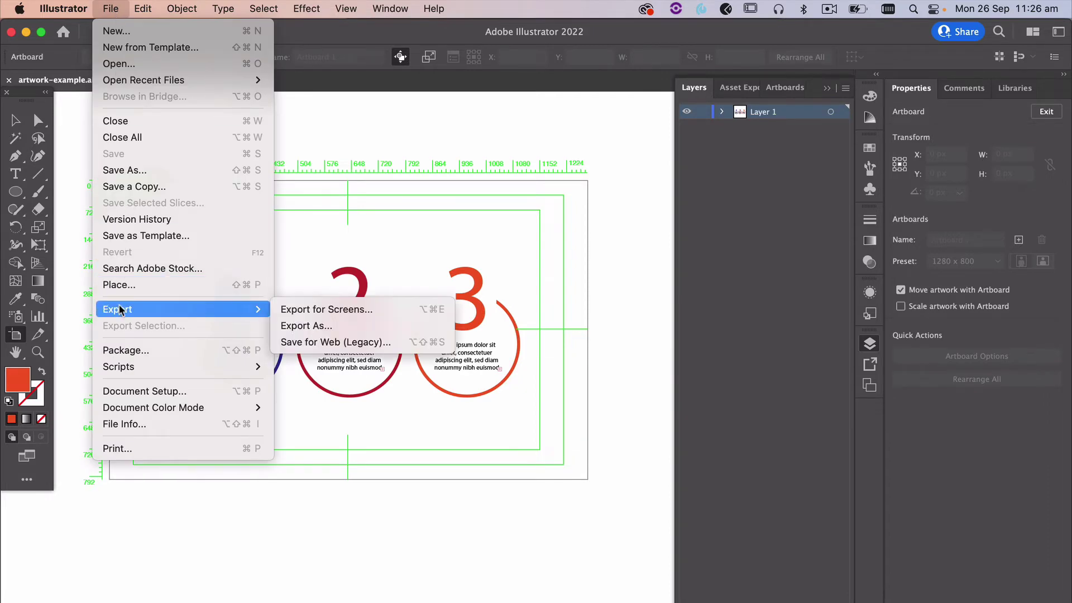
{"action": "left_click", "coordinate": [306, 325]}
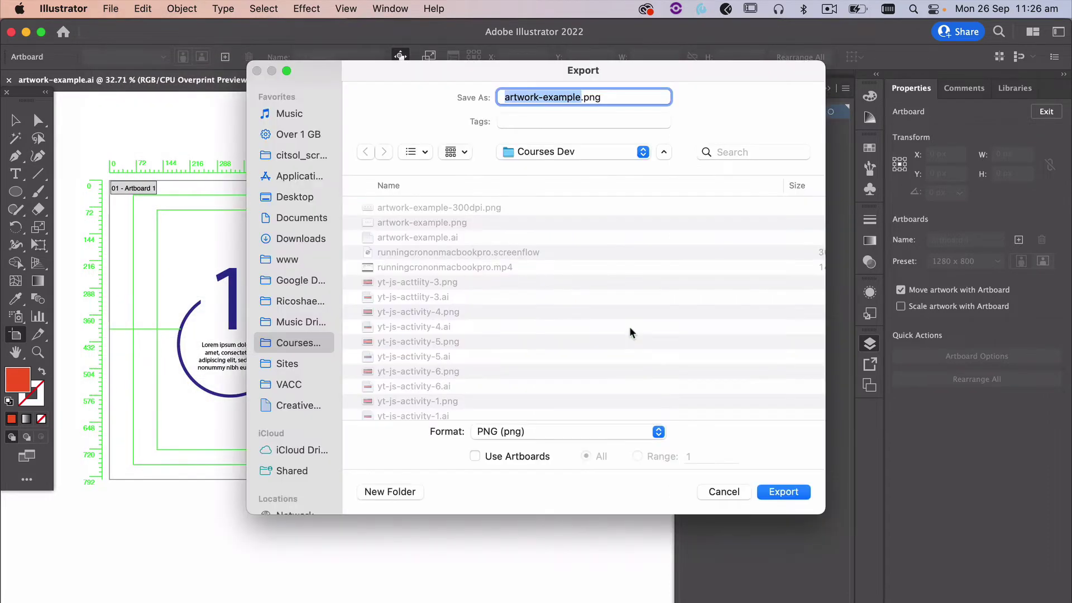
{"action": "left_click", "coordinate": [581, 97]}
{"action": "type", "text": "-"}
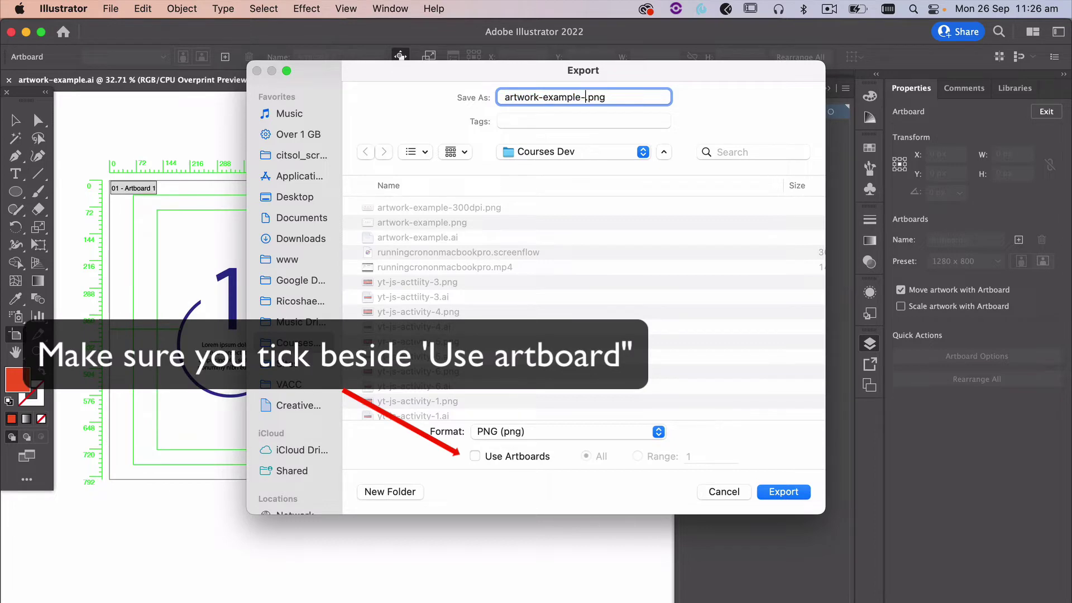
{"action": "type", "text": "150dpi"}
{"action": "left_click", "coordinate": [782, 492]}
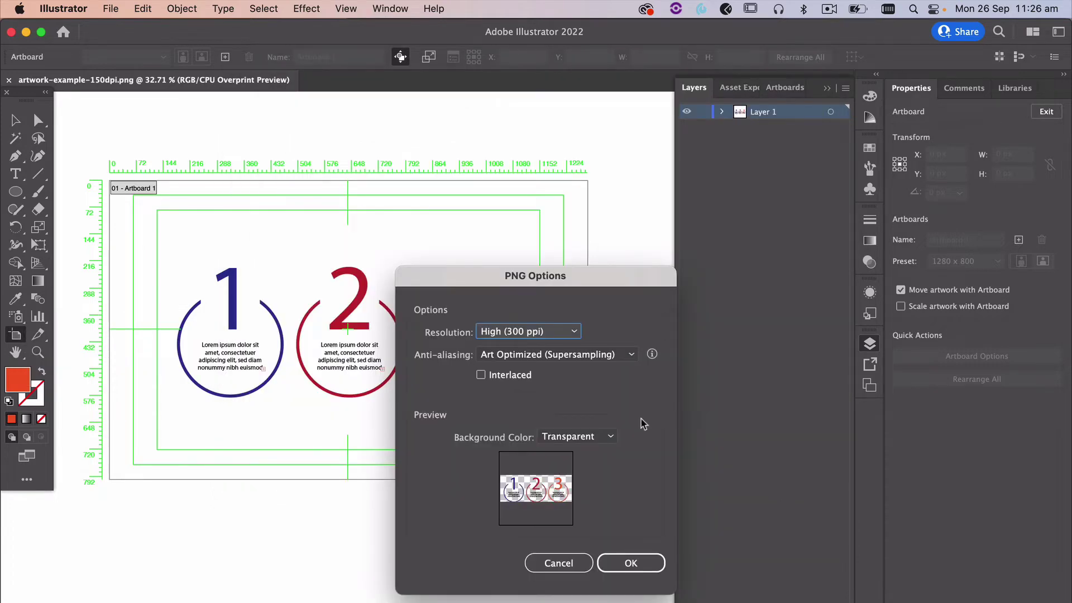
{"action": "left_click", "coordinate": [512, 333]}
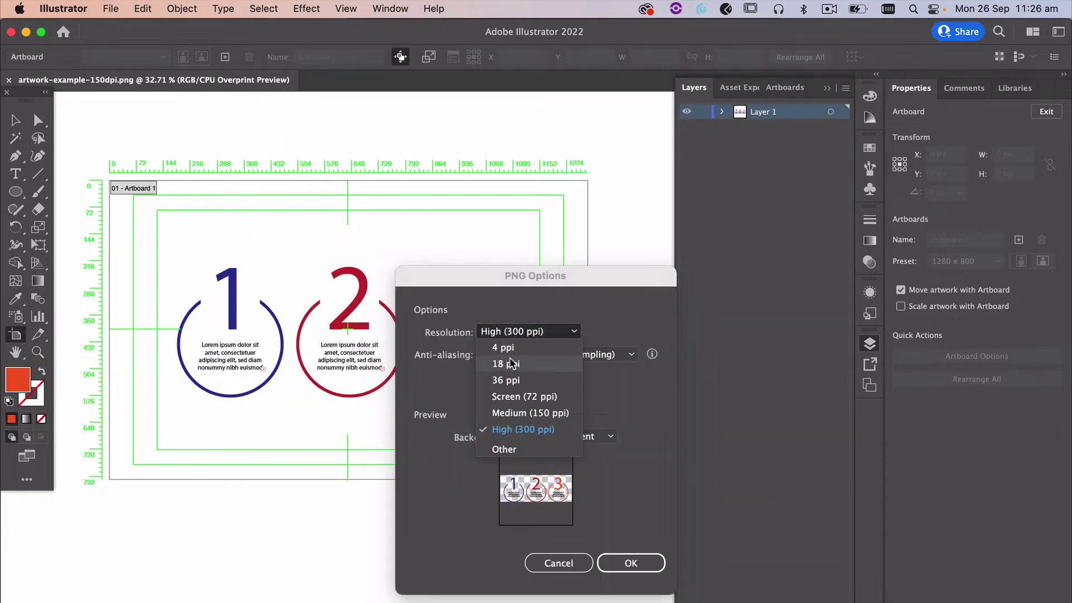
{"action": "left_click", "coordinate": [512, 414]}
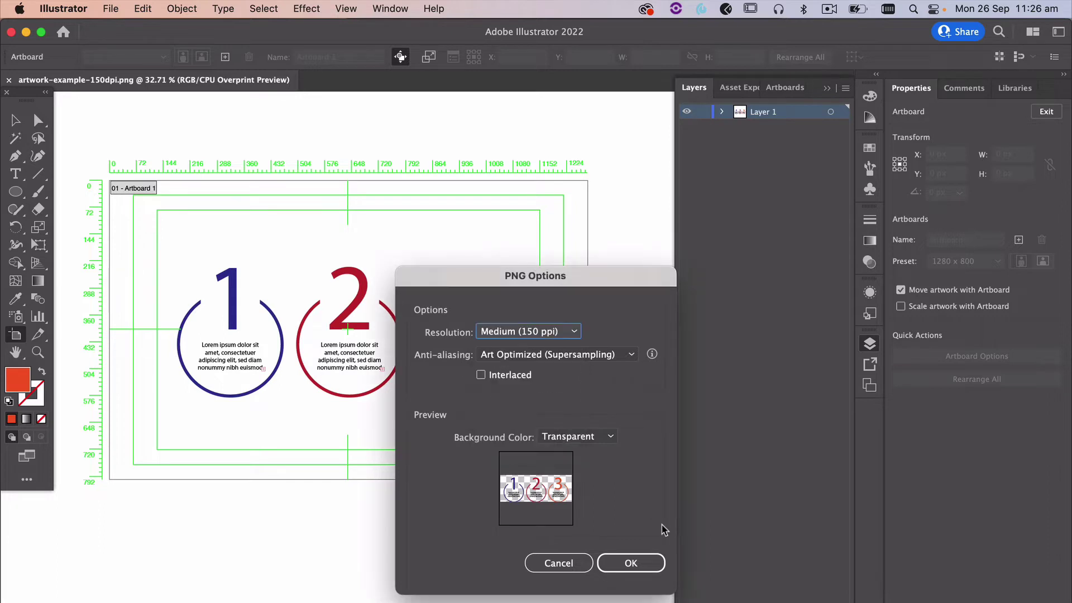
{"action": "left_click", "coordinate": [631, 562]}
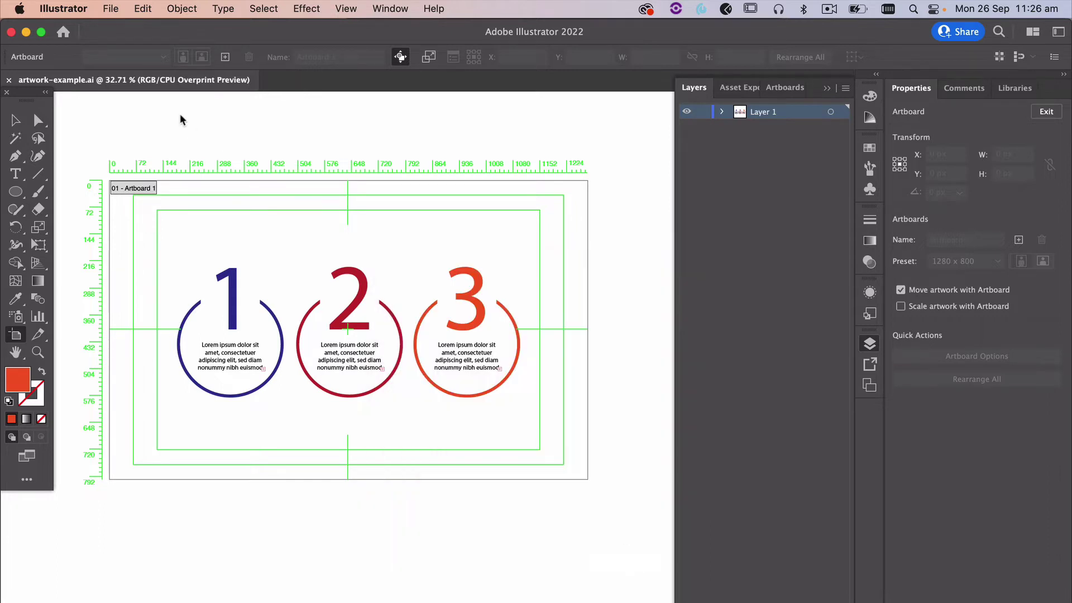
Export the artwork as artwork-example-72dpi.png with Use Artboards enabled and the resolution set to Screen (72 ppi)
{"action": "left_click", "coordinate": [119, 12]}
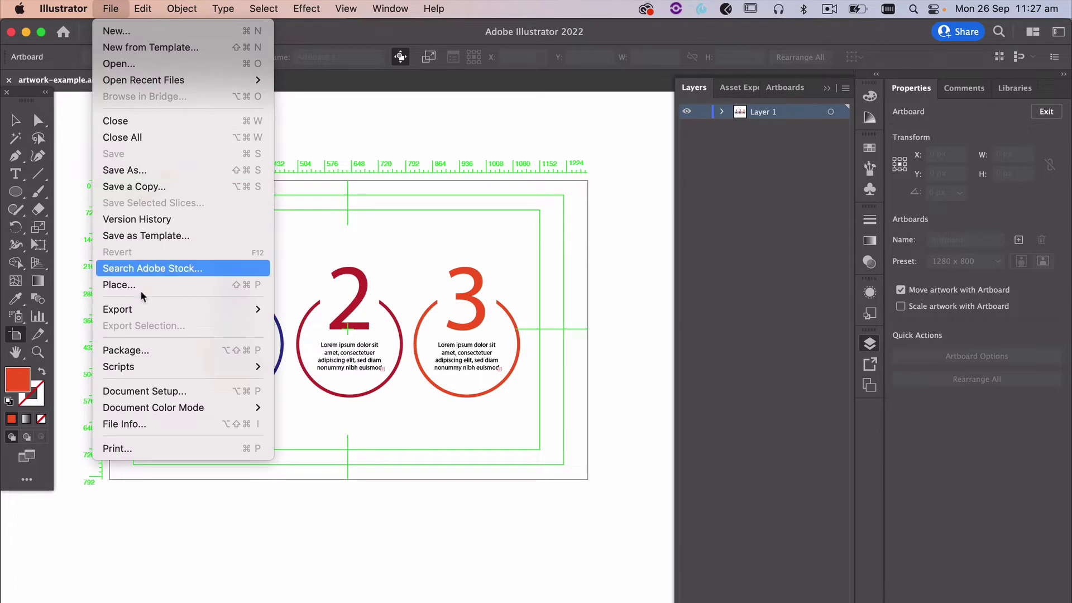
{"action": "mouse_move", "coordinate": [140, 309]}
{"action": "left_click", "coordinate": [309, 325]}
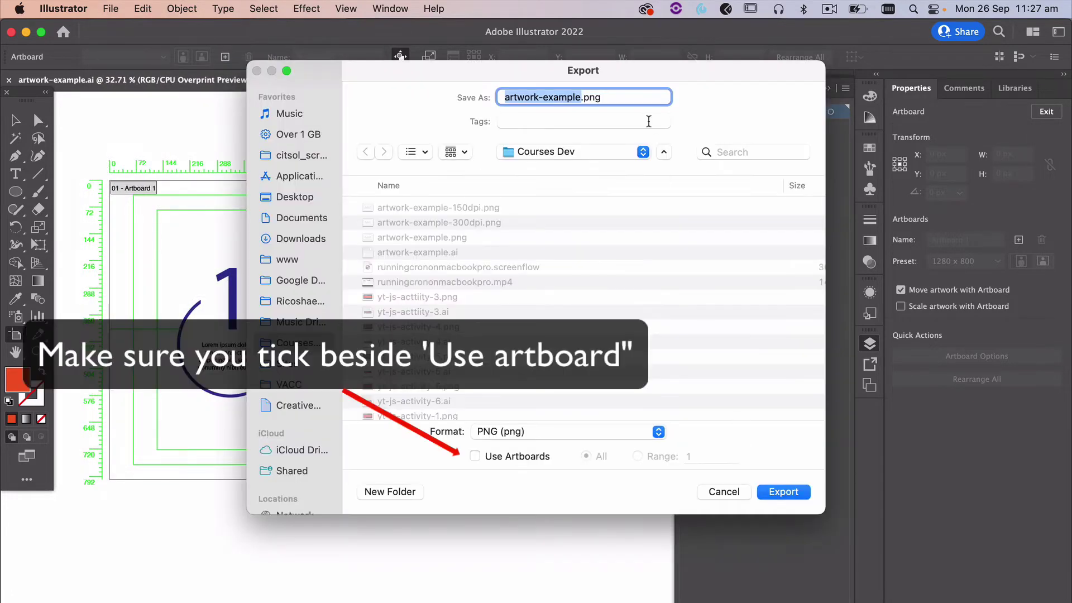
{"action": "left_click", "coordinate": [580, 97]}
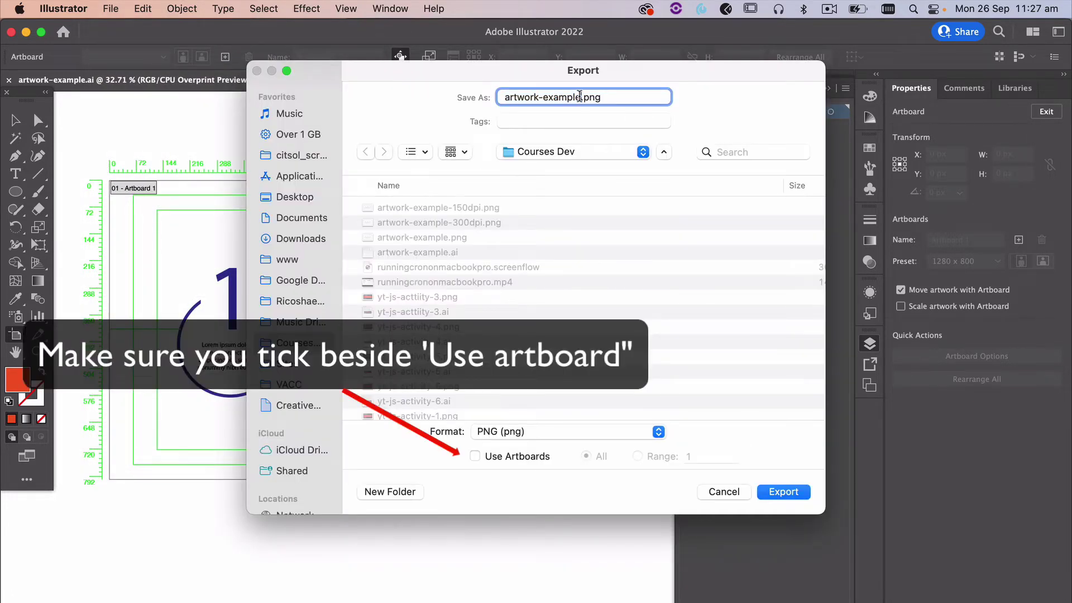
{"action": "type", "text": "-72dpi"}
{"action": "left_click", "coordinate": [476, 457]}
{"action": "left_click", "coordinate": [776, 495]}
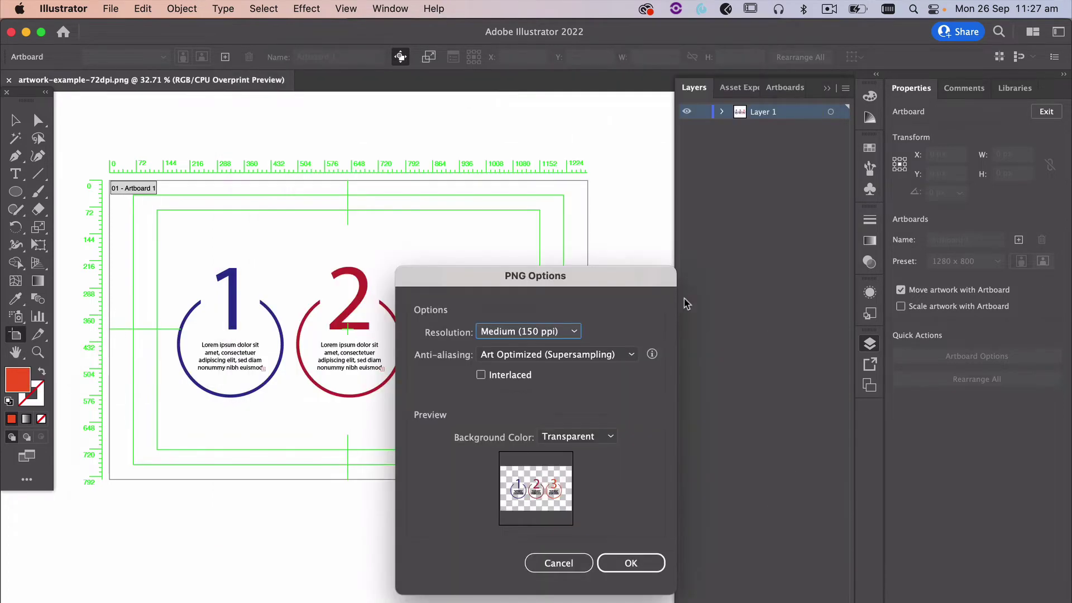
{"action": "left_click", "coordinate": [552, 333]}
{"action": "left_click", "coordinate": [531, 396]}
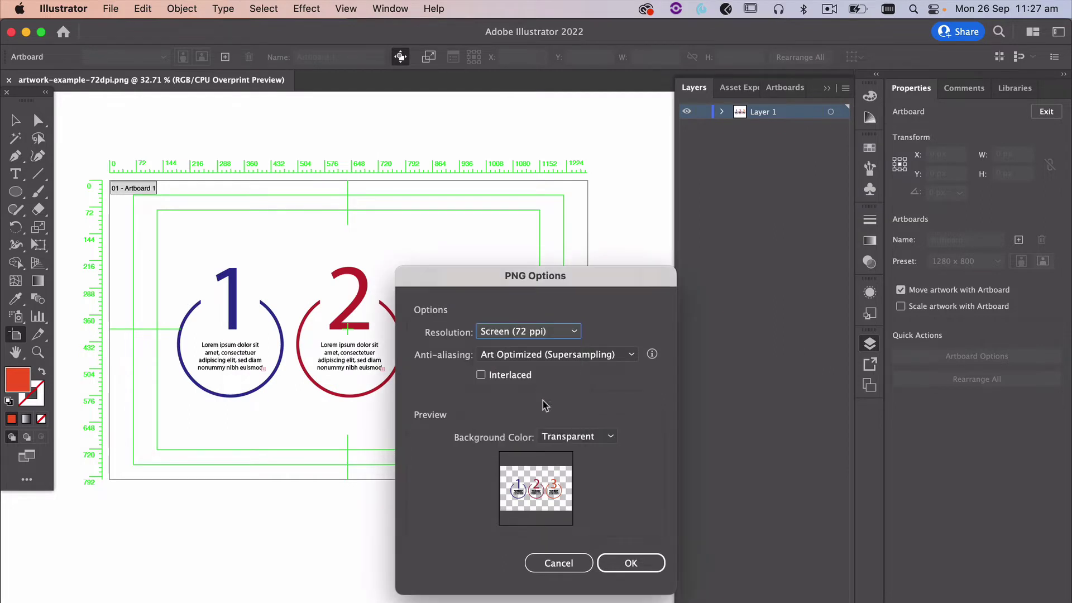
{"action": "left_click", "coordinate": [636, 575]}
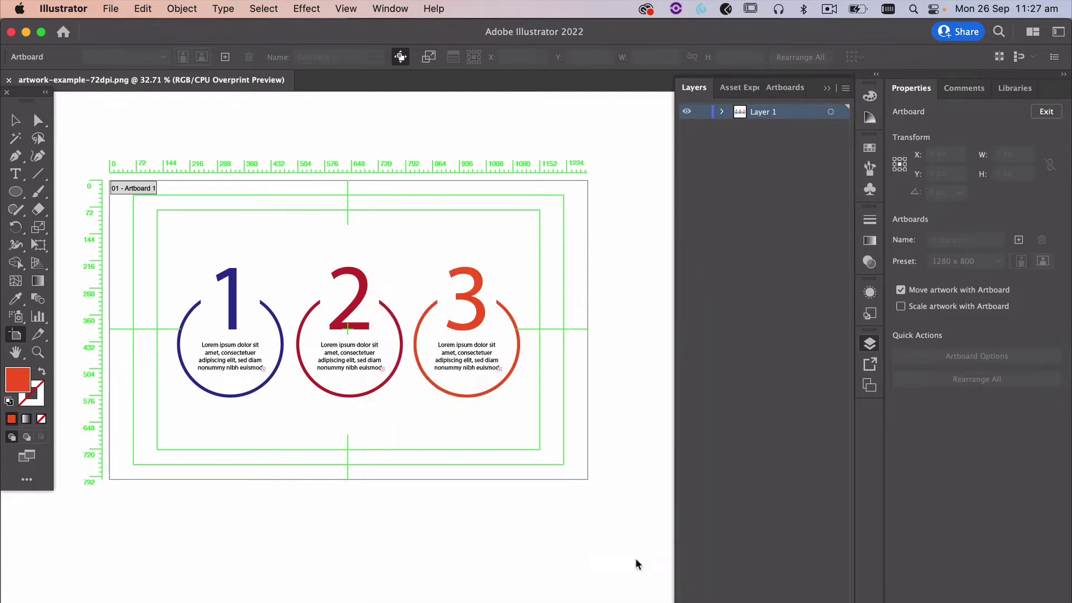
Export the artwork in JPEG format as artwork-example-72dpi.jpg with Use Artboards enabled, accepting the Screen (72 ppi) JPEG options
{"action": "left_click", "coordinate": [119, 10]}
{"action": "mouse_move", "coordinate": [128, 309]}
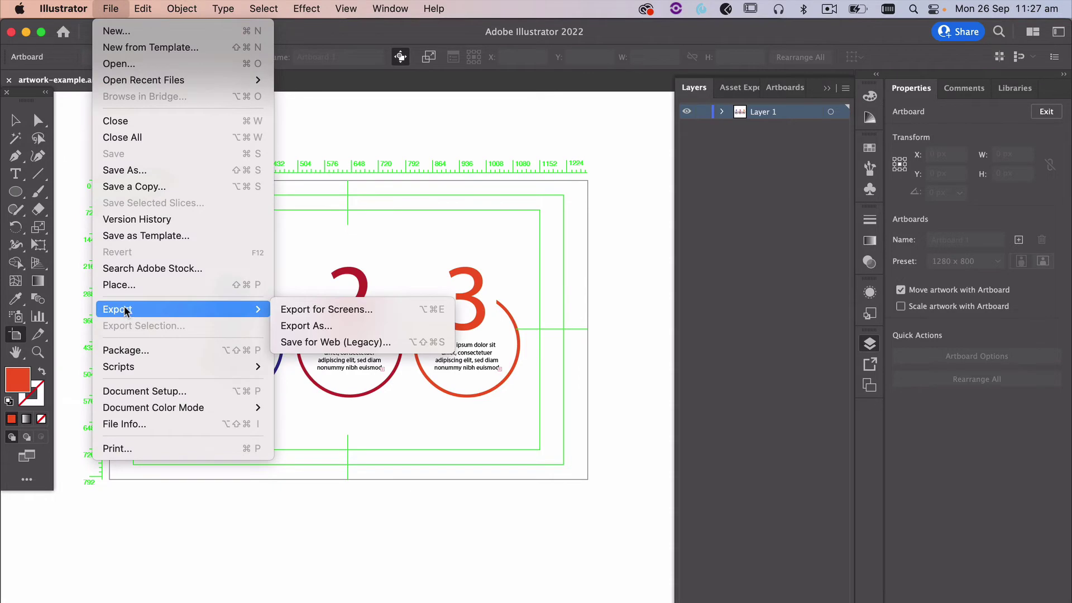
{"action": "left_click", "coordinate": [315, 325]}
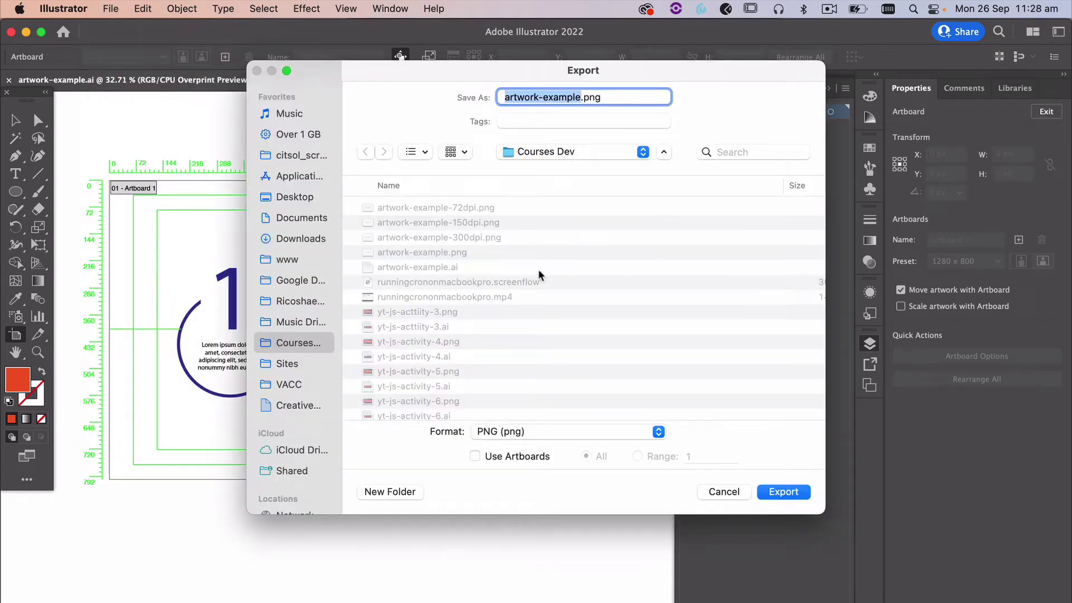
{"action": "left_click", "coordinate": [476, 456]}
{"action": "left_click", "coordinate": [499, 433]}
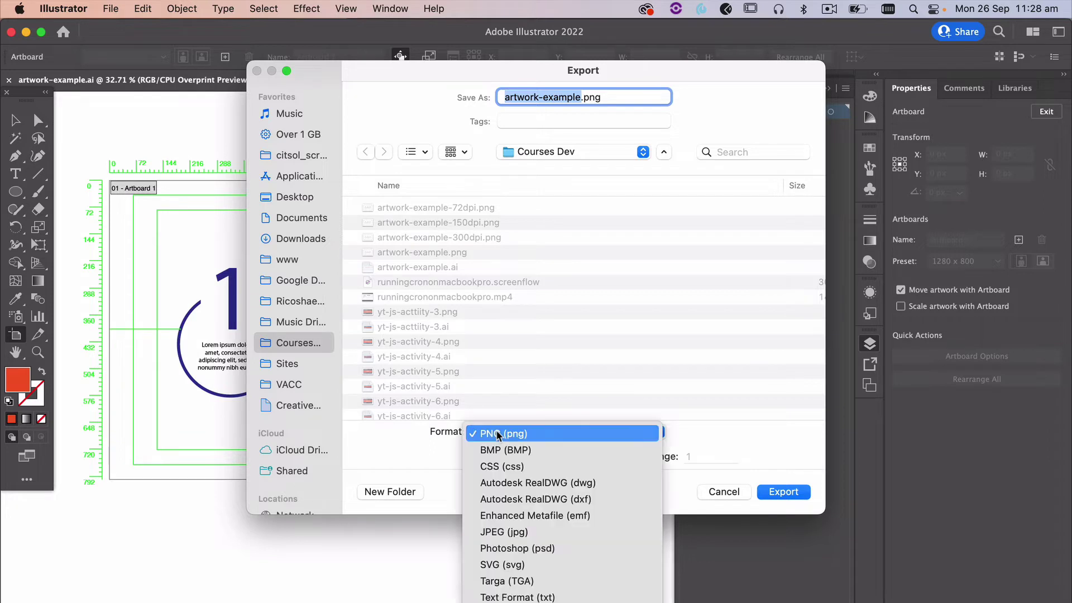
{"action": "left_click", "coordinate": [502, 531]}
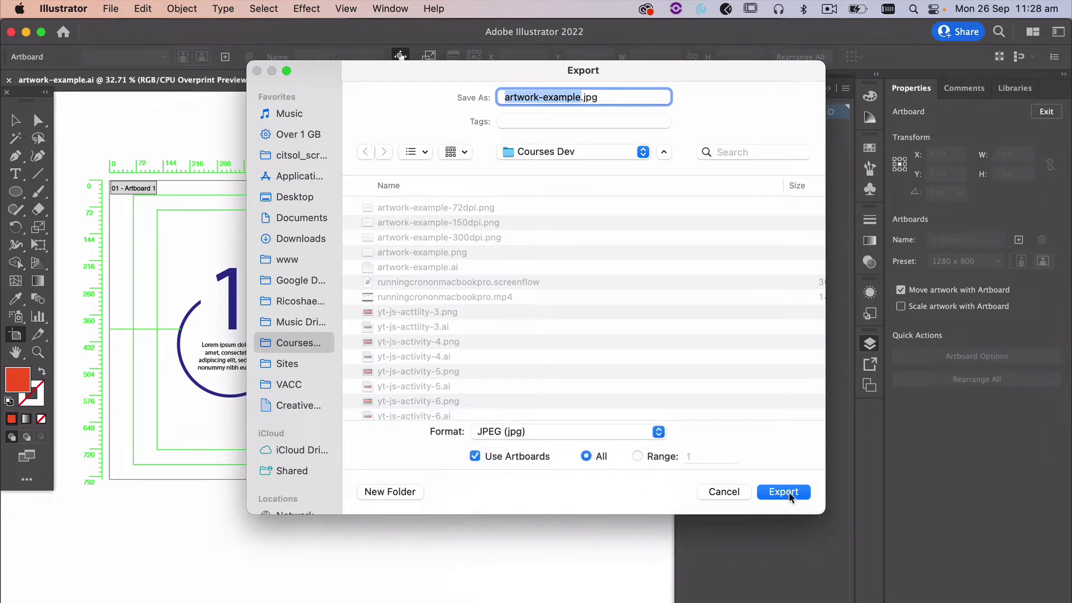
{"action": "left_click", "coordinate": [581, 98]}
{"action": "type", "text": "-7"}
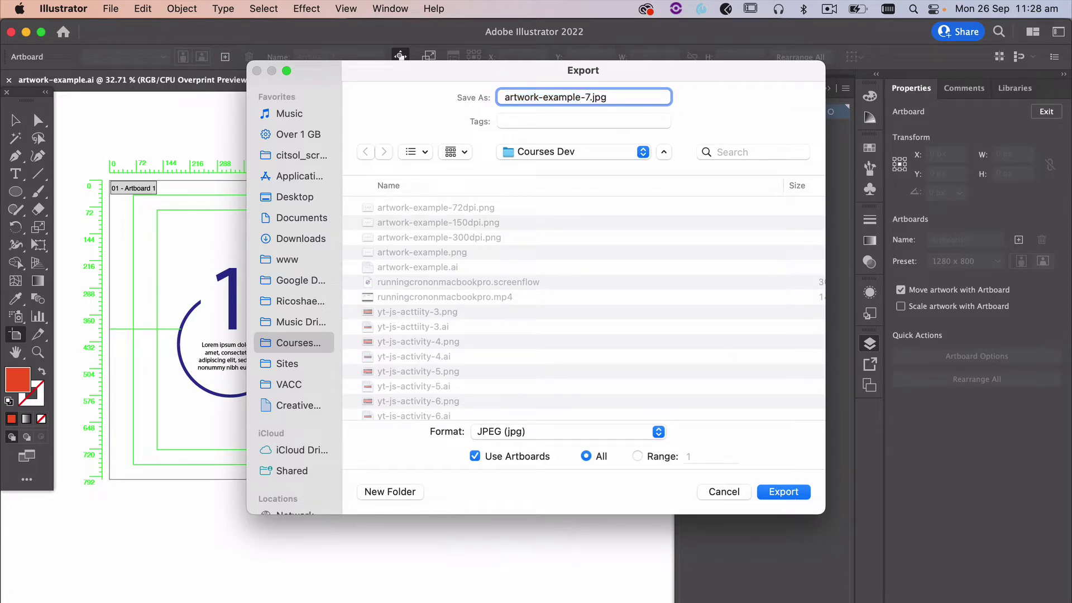
{"action": "type", "text": "2dpi"}
{"action": "left_click", "coordinate": [783, 492]}
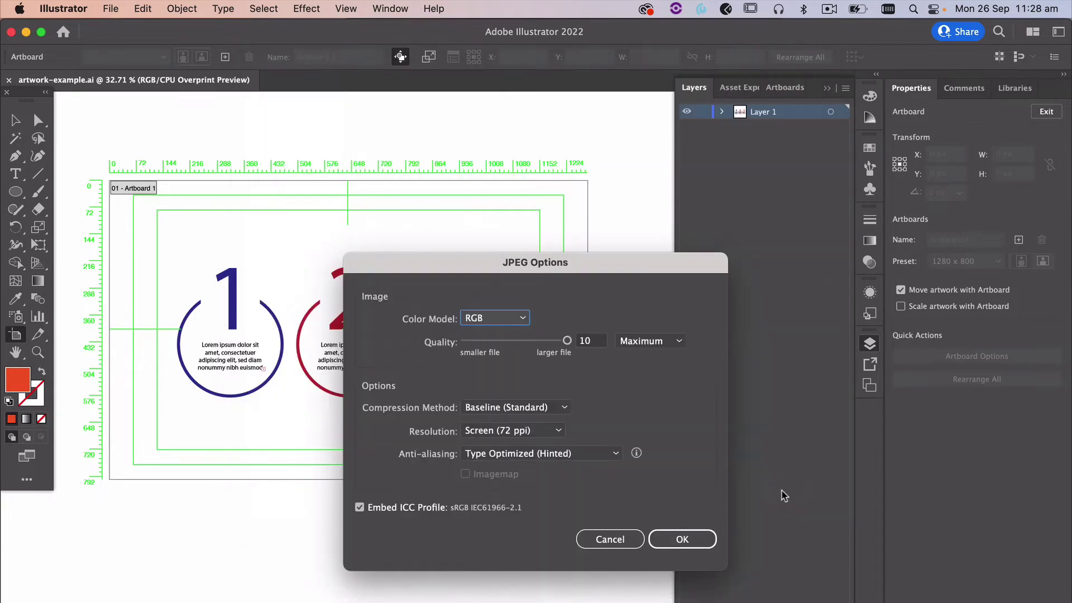
{"action": "left_click", "coordinate": [682, 538]}
{"action": "left_click", "coordinate": [682, 540]}
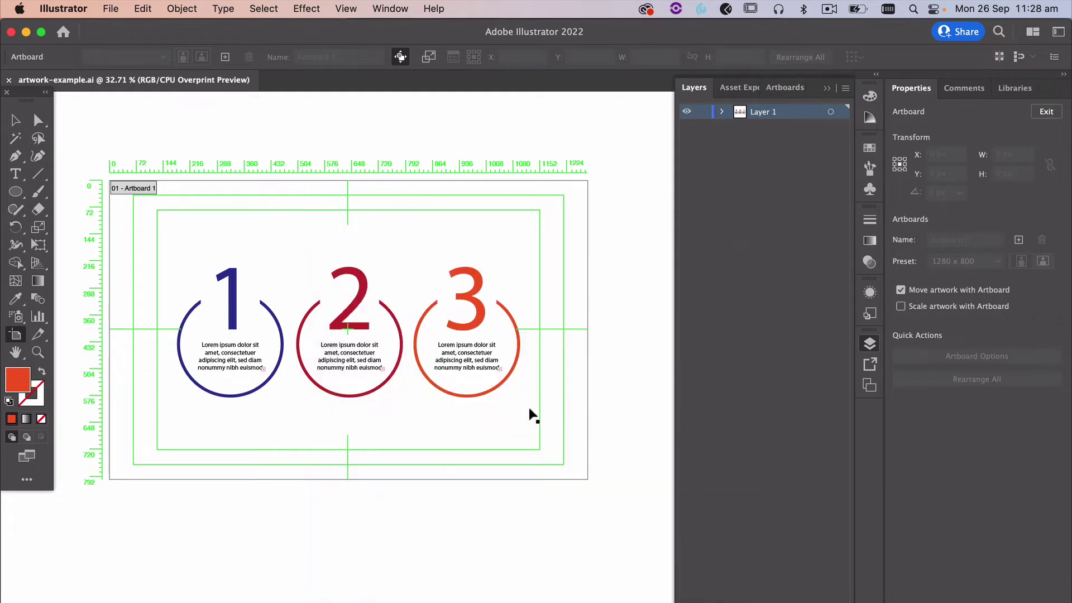
Export the artwork in SVG format as artwork-example.svg in the Courses Dev folder
{"action": "left_click", "coordinate": [111, 9]}
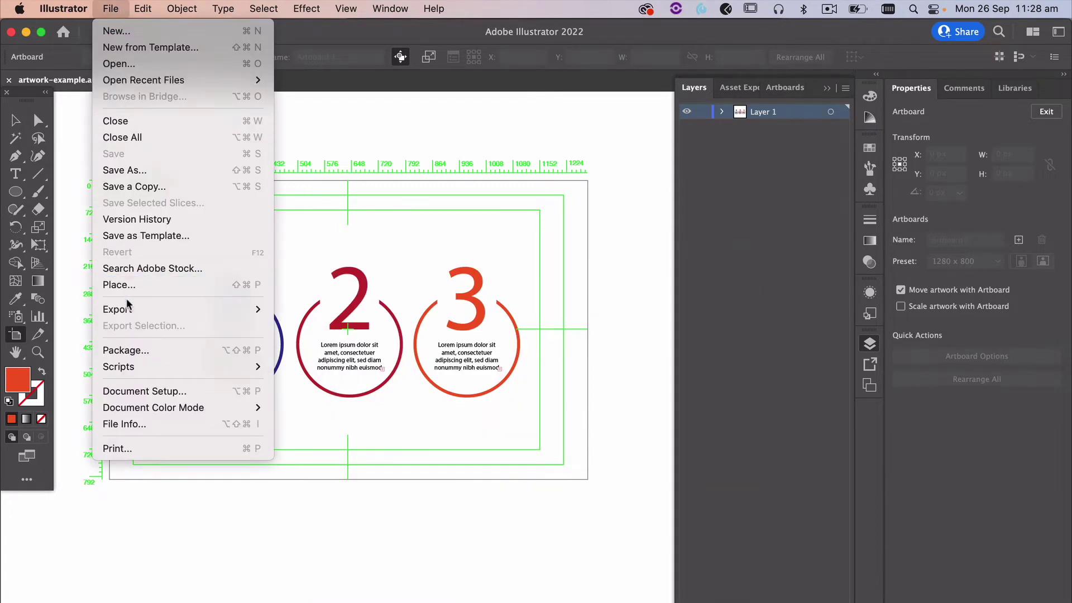
{"action": "mouse_move", "coordinate": [130, 310]}
{"action": "left_click", "coordinate": [327, 325]}
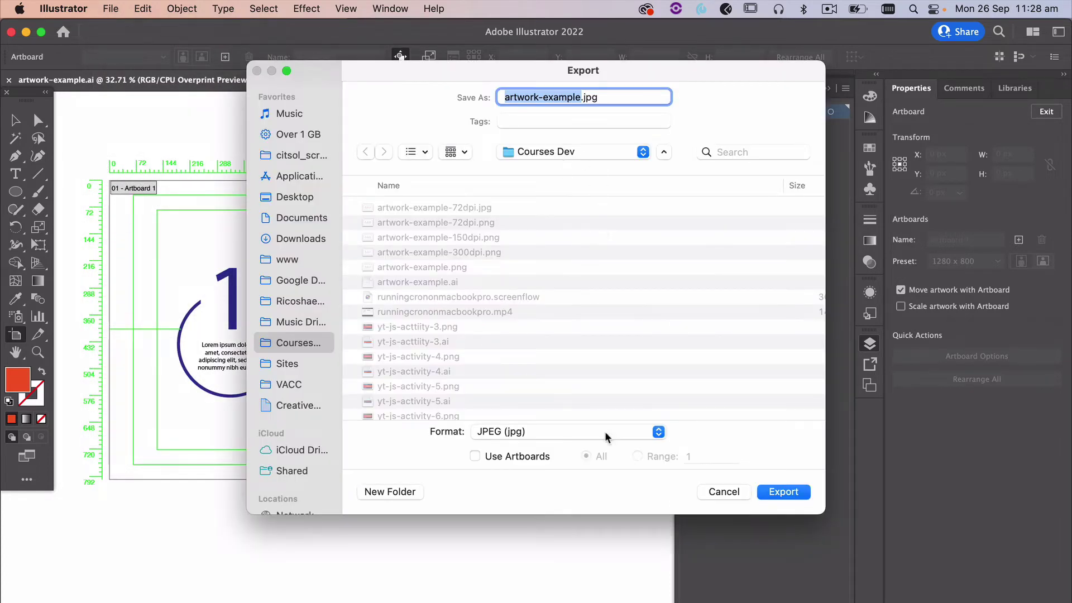
{"action": "left_click", "coordinate": [514, 438]}
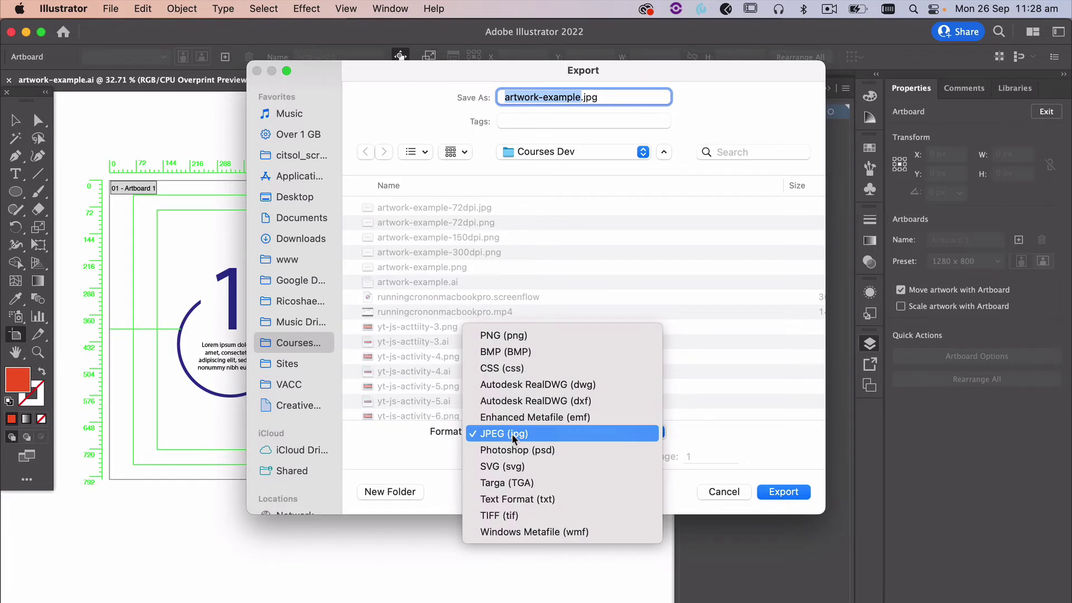
{"action": "left_click", "coordinate": [513, 467]}
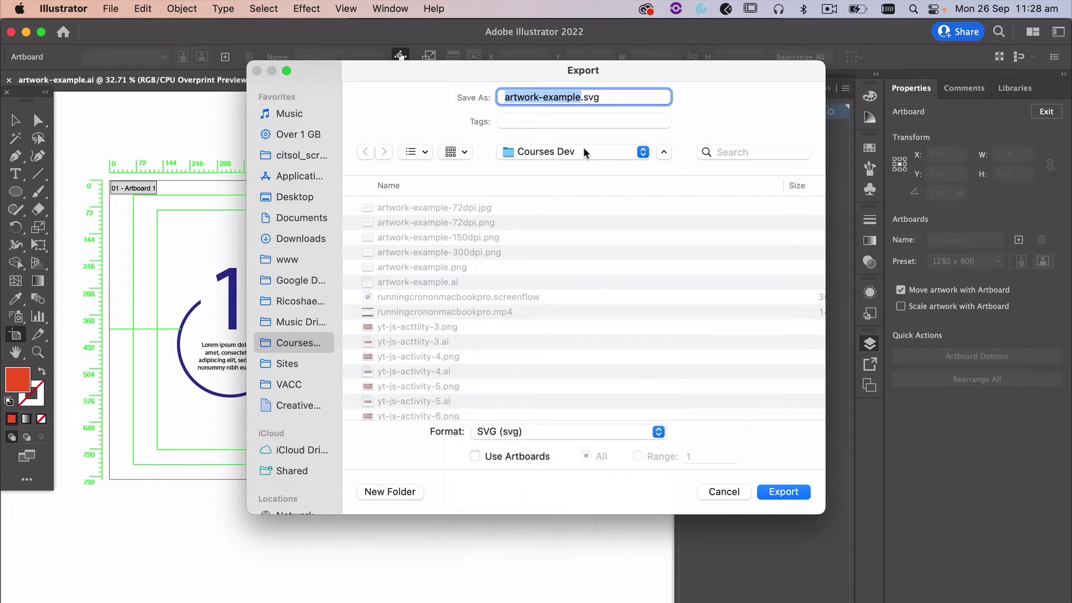
{"action": "left_click", "coordinate": [771, 489]}
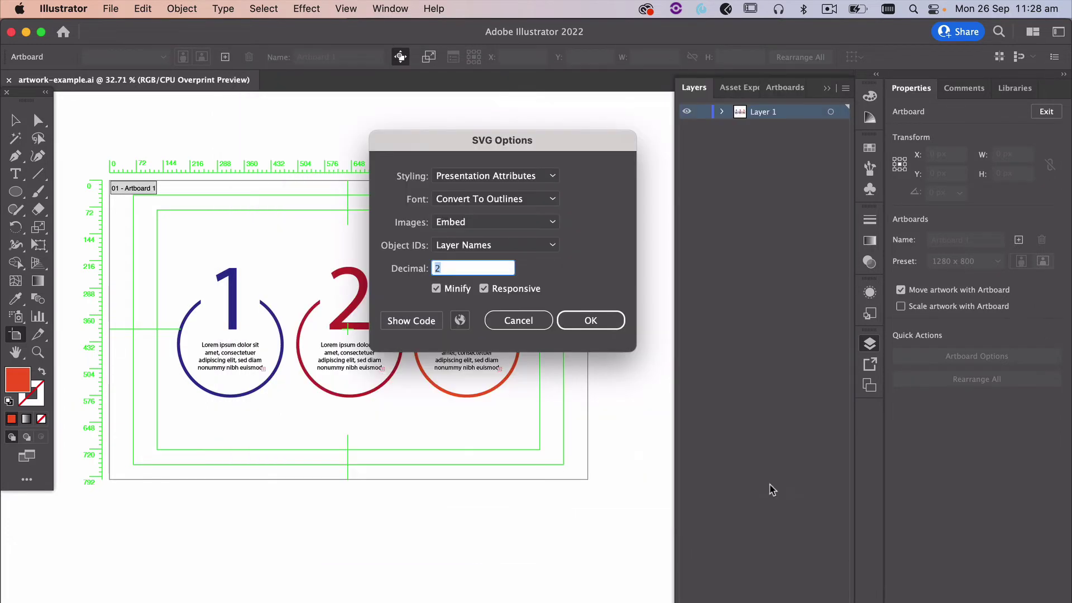
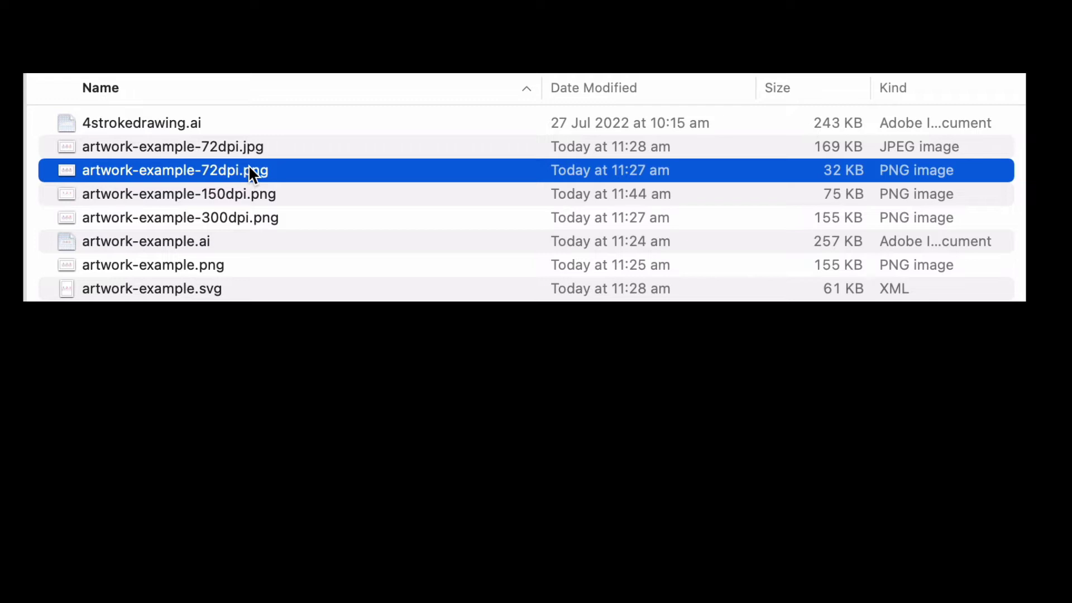
Switch to Finder and compare the file sizes of artwork-example-72dpi.jpg and artwork-example-72dpi.png
{"action": "left_click", "coordinate": [243, 147]}
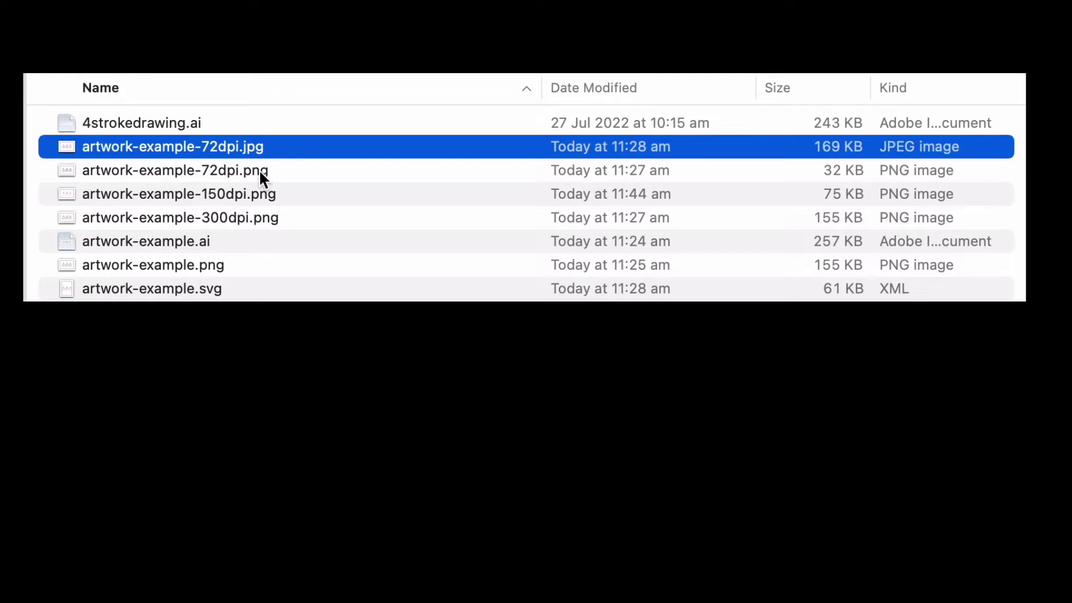
{"action": "left_click", "coordinate": [260, 178]}
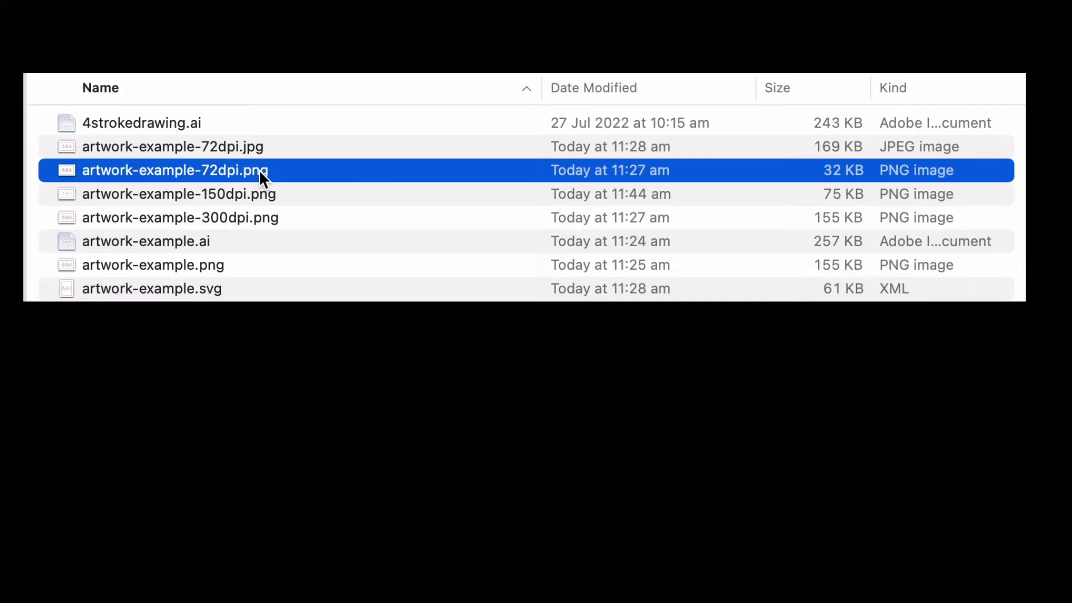
Compare the file sizes of the 150dpi and 300dpi PNGs, artwork-example.ai, artwork-example.png, artwork-example.svg and the 72dpi exports
{"action": "left_click", "coordinate": [172, 200]}
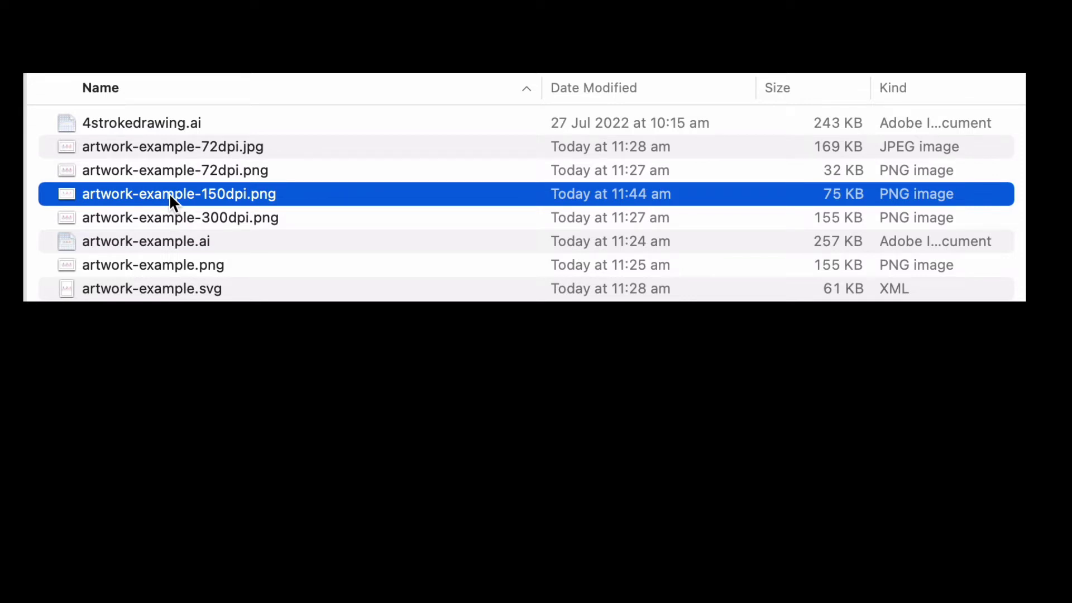
{"action": "left_click", "coordinate": [218, 213]}
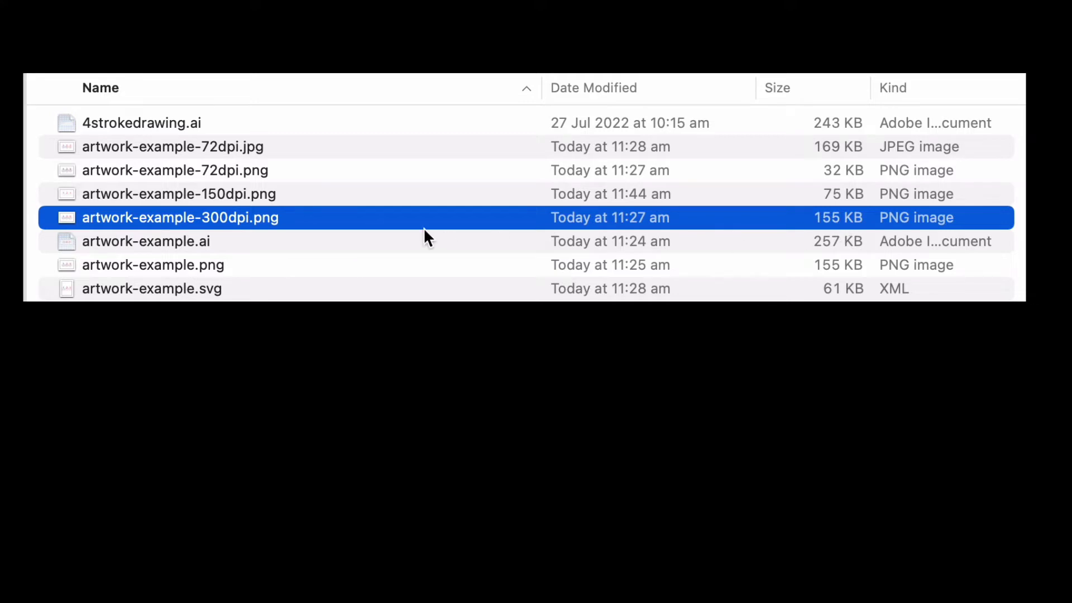
{"action": "left_click", "coordinate": [147, 238]}
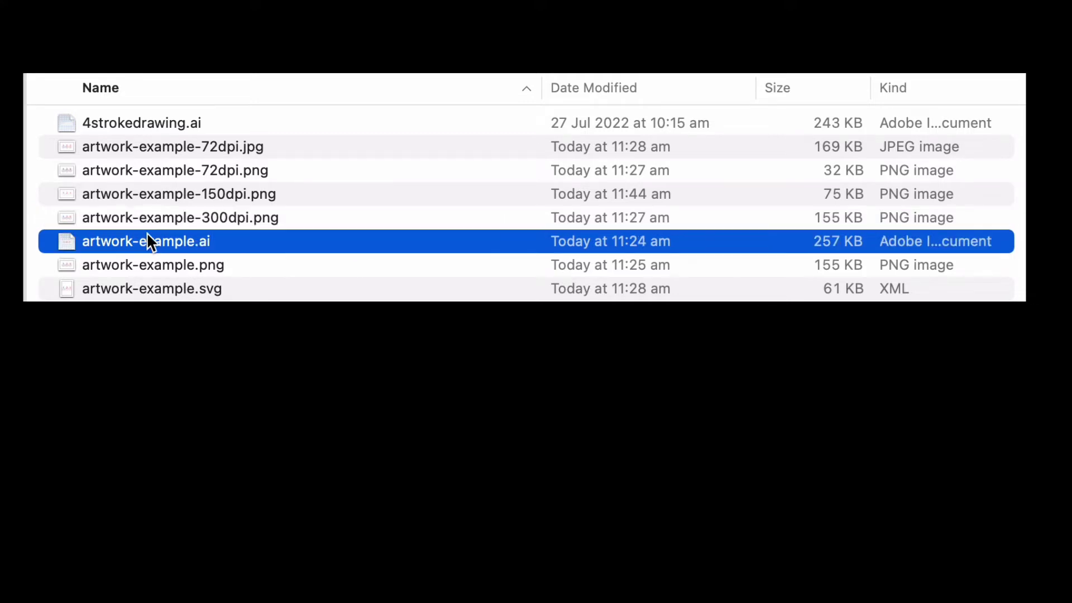
{"action": "left_click", "coordinate": [142, 269]}
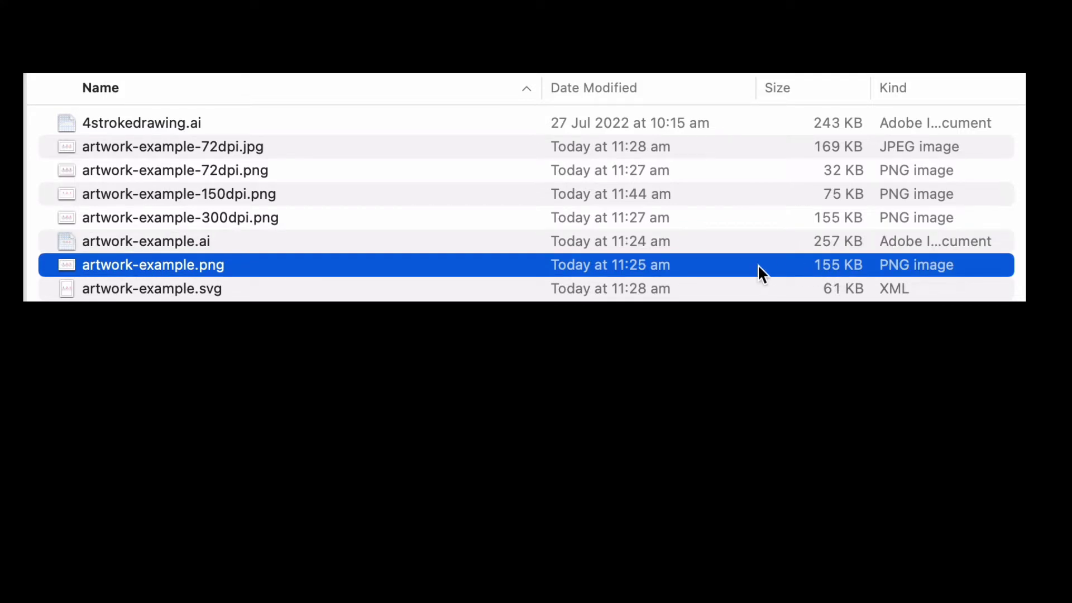
{"action": "left_click", "coordinate": [143, 290]}
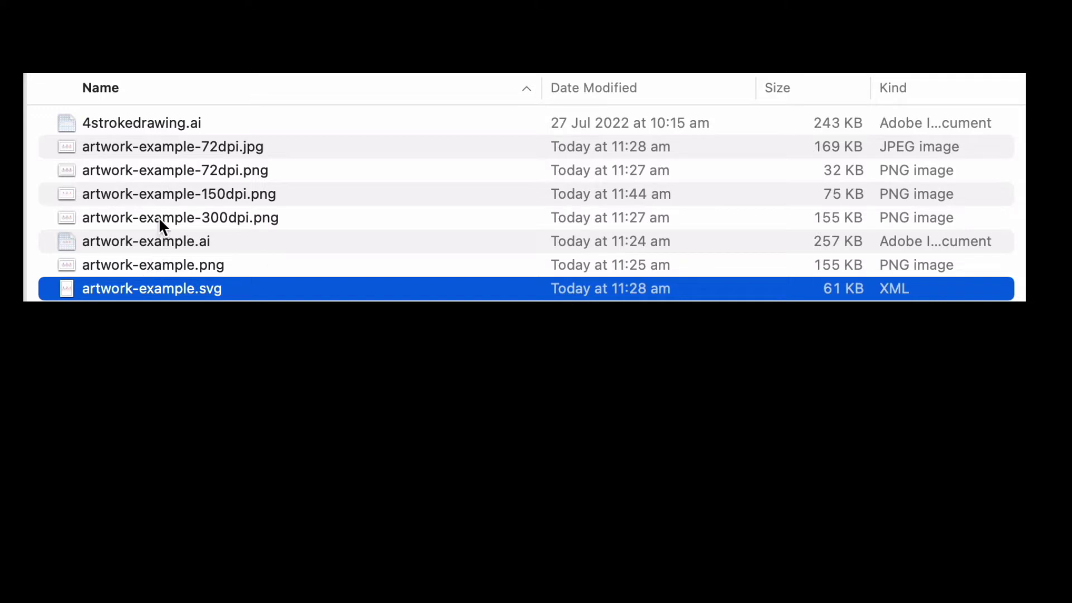
{"action": "mouse_move", "coordinate": [158, 216]}
{"action": "left_mouse_down"}
{"action": "mouse_move", "coordinate": [161, 183]}
{"action": "mouse_move", "coordinate": [155, 202]}
{"action": "mouse_move", "coordinate": [180, 210]}
{"action": "mouse_move", "coordinate": [165, 218]}
{"action": "left_mouse_up"}
{"action": "left_click", "coordinate": [165, 218]}
{"action": "left_click", "coordinate": [178, 168], "text": "shift"}
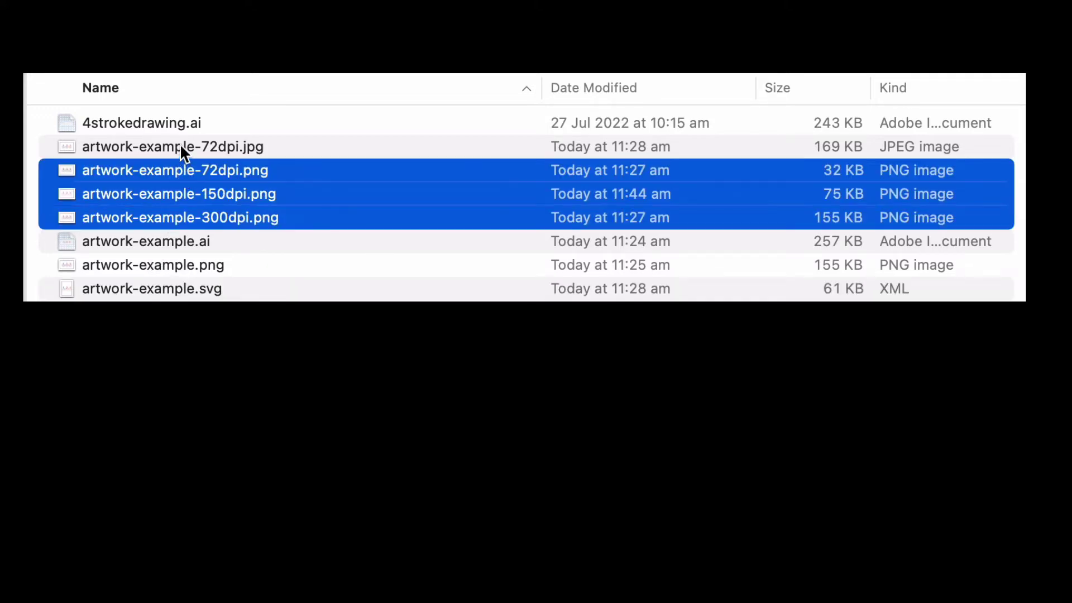
{"action": "left_click", "coordinate": [180, 146]}
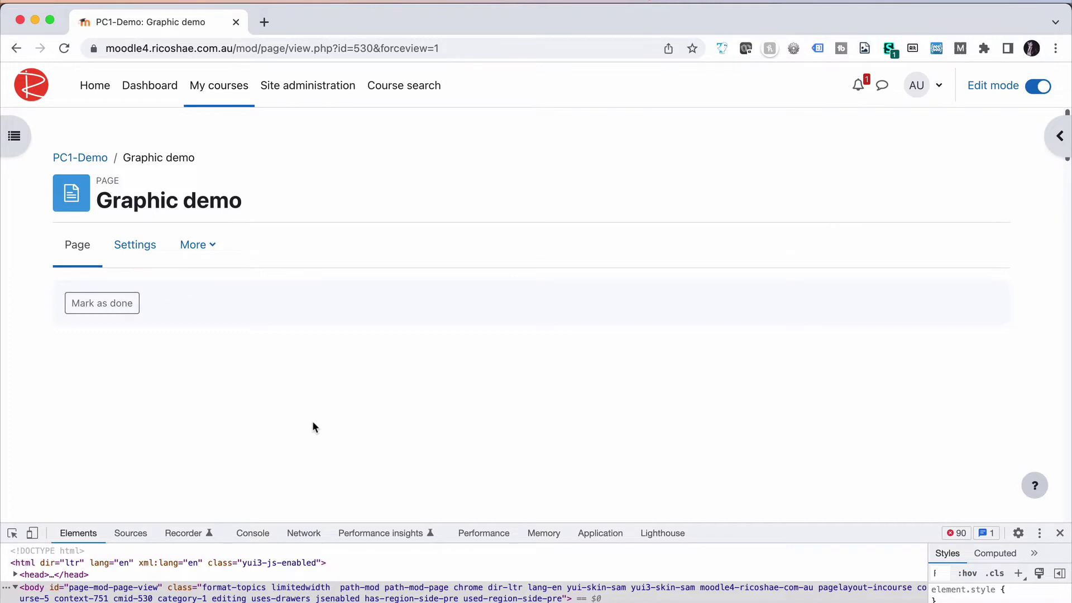
Switch to the Graphic demo page in Chrome and examine the 72 PPI JPG image and the dimensions in its caption
{"action": "scroll", "coordinate": [316, 428], "scroll_direction": "down", "scroll_amount": 2}
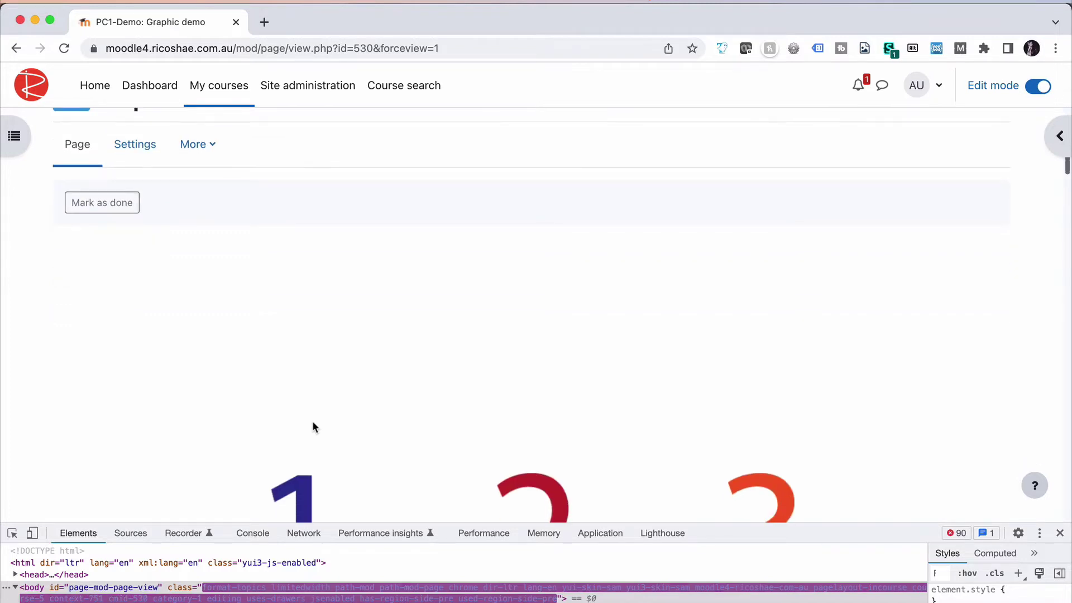
{"action": "scroll", "coordinate": [314, 427], "scroll_direction": "down", "scroll_amount": 5}
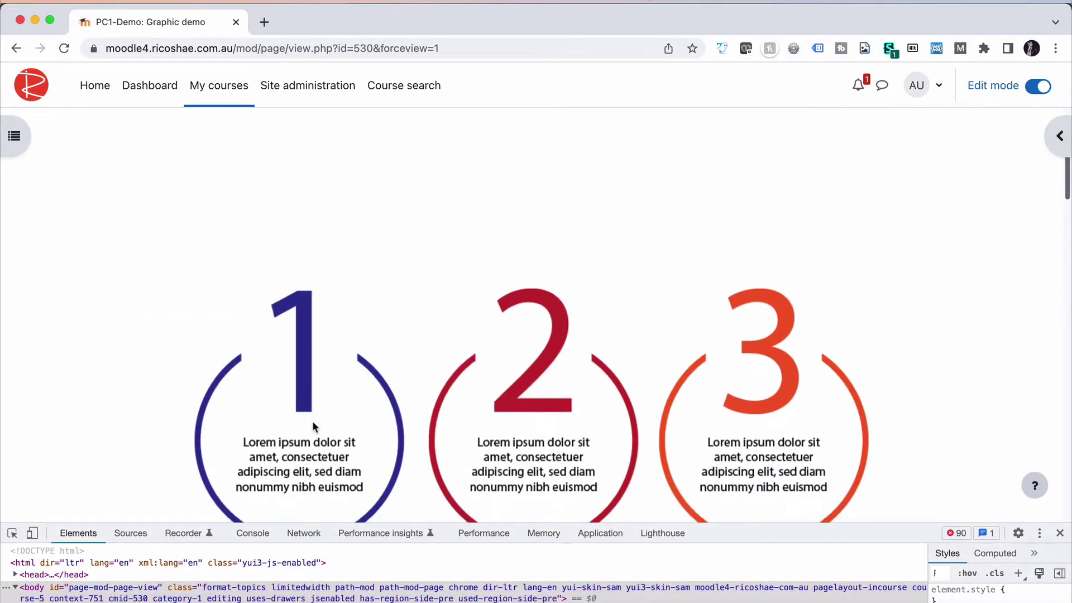
{"action": "scroll", "coordinate": [314, 427], "scroll_direction": "down", "scroll_amount": 3}
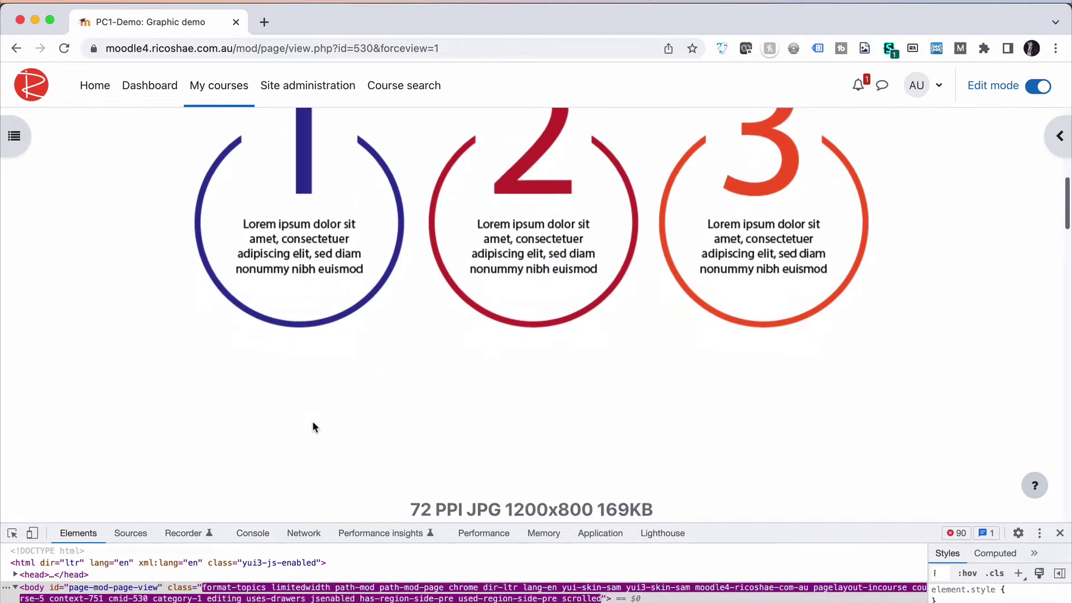
{"action": "scroll", "coordinate": [314, 426], "scroll_direction": "down", "scroll_amount": 1}
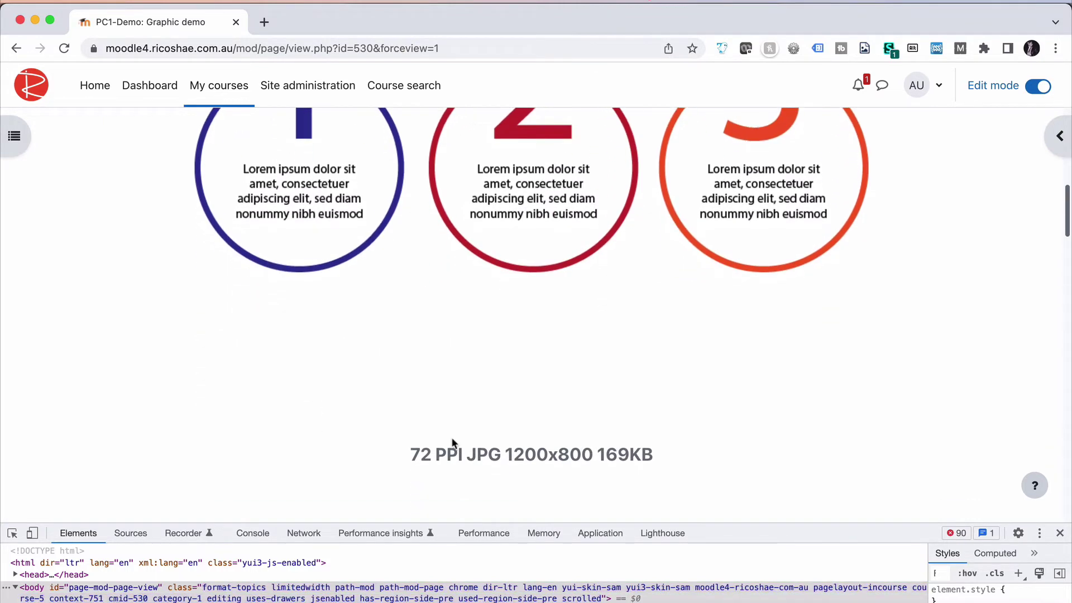
{"action": "left_click_drag", "start_coordinate": [412, 455], "coordinate": [592, 455]}
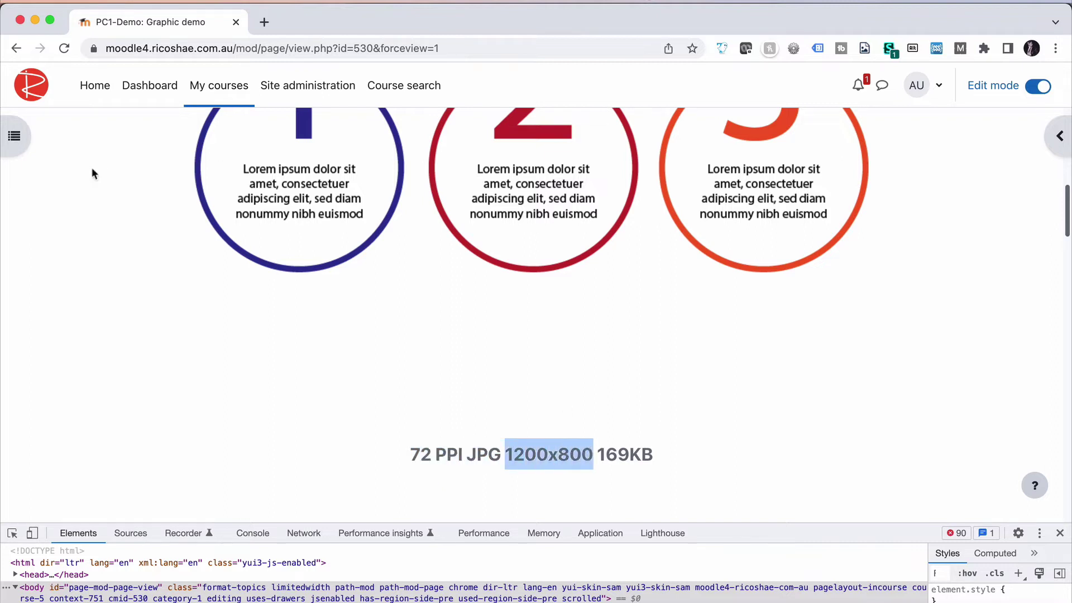
Inspect the 72 PPI JPG image element in the developer tools and check its rendered and intrinsic sizes
{"action": "left_click", "coordinate": [31, 186]}
{"action": "double_click", "coordinate": [442, 266]}
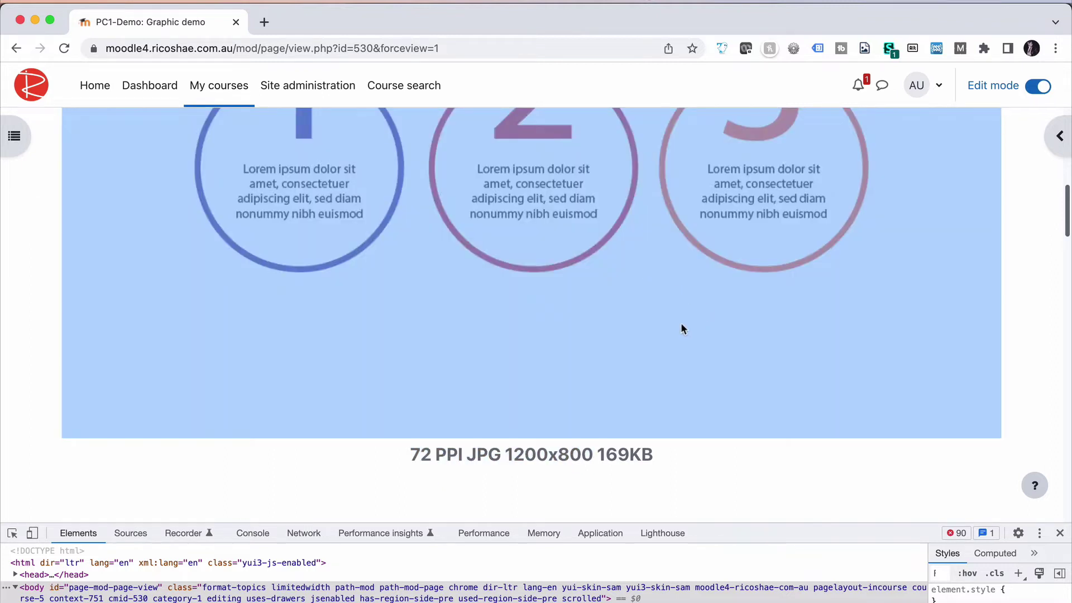
{"action": "right_click", "coordinate": [508, 235]}
{"action": "left_click", "coordinate": [528, 490]}
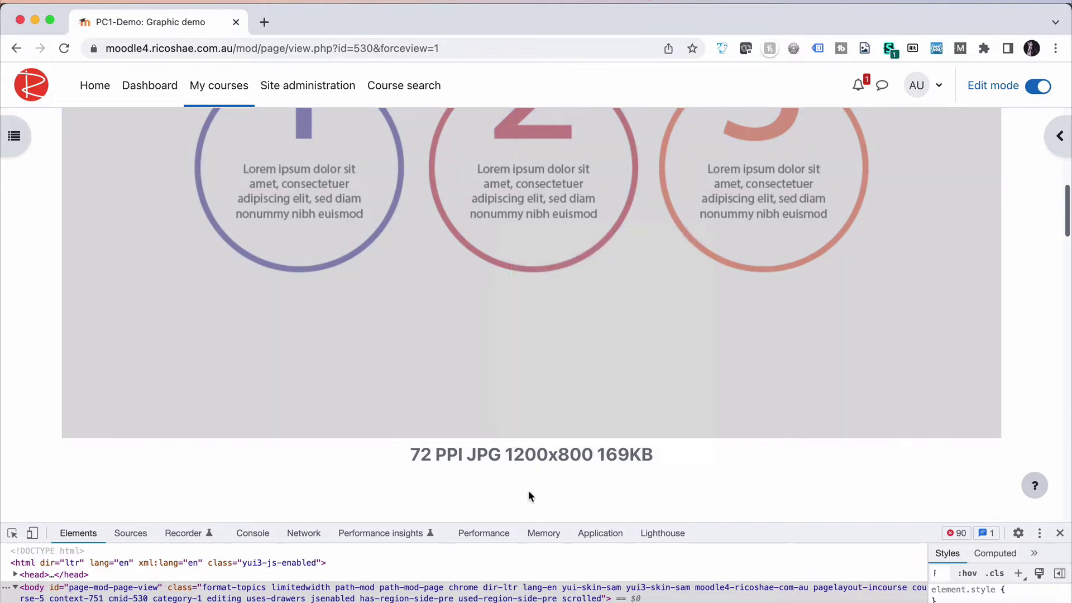
{"action": "mouse_move", "coordinate": [335, 569]}
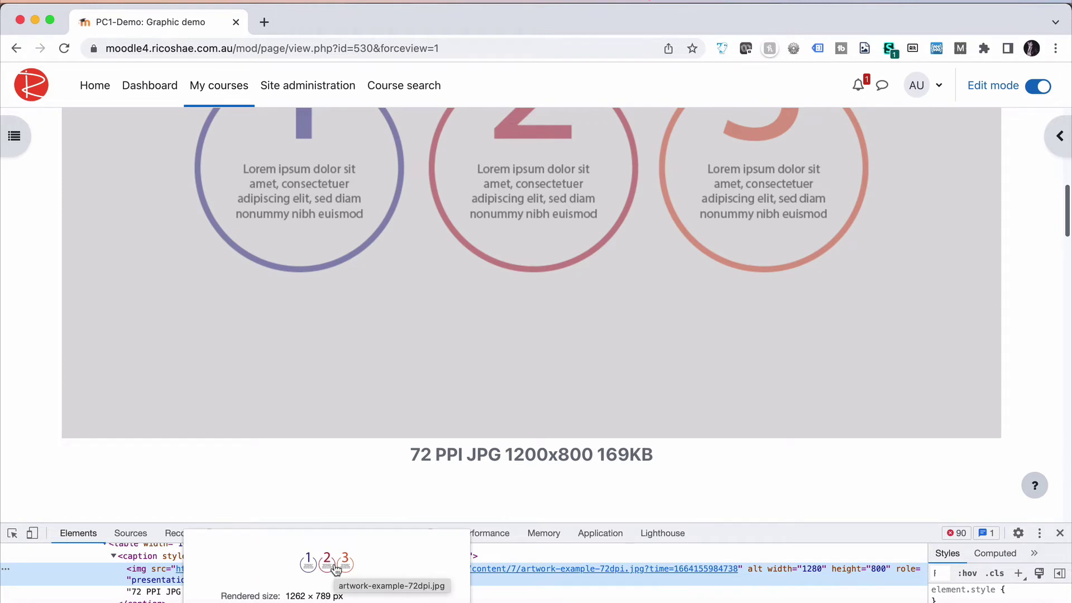
{"action": "scroll", "coordinate": [333, 572], "scroll_direction": "down", "scroll_amount": 3}
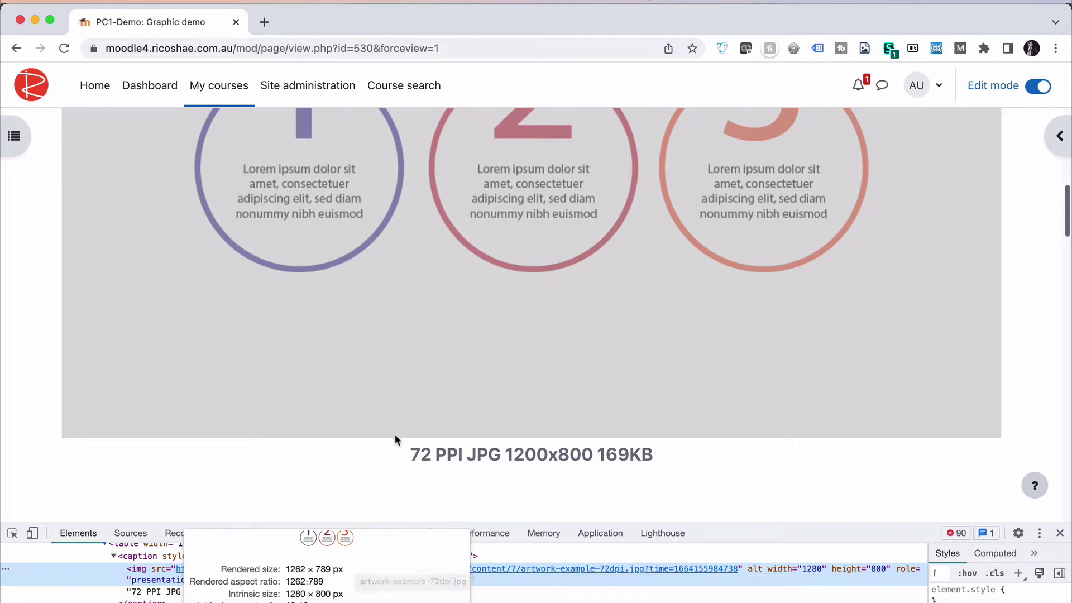
Examine the display quality of the numbers and text in the 72 PPI JPG image
{"action": "scroll", "coordinate": [405, 386], "scroll_direction": "up", "scroll_amount": 2}
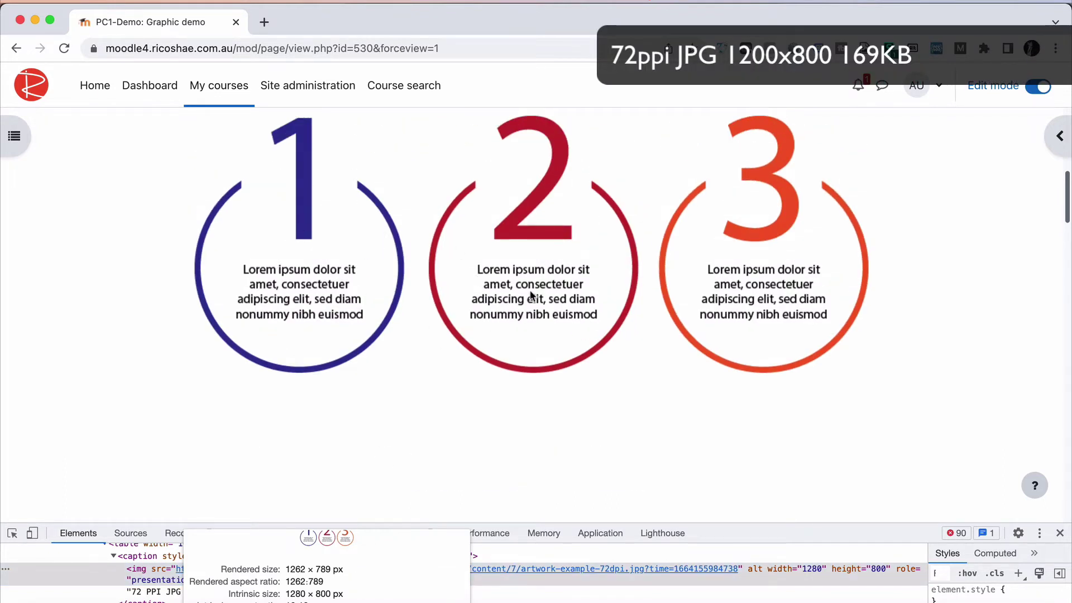
{"action": "scroll", "coordinate": [531, 295], "scroll_direction": "down", "scroll_amount": 2}
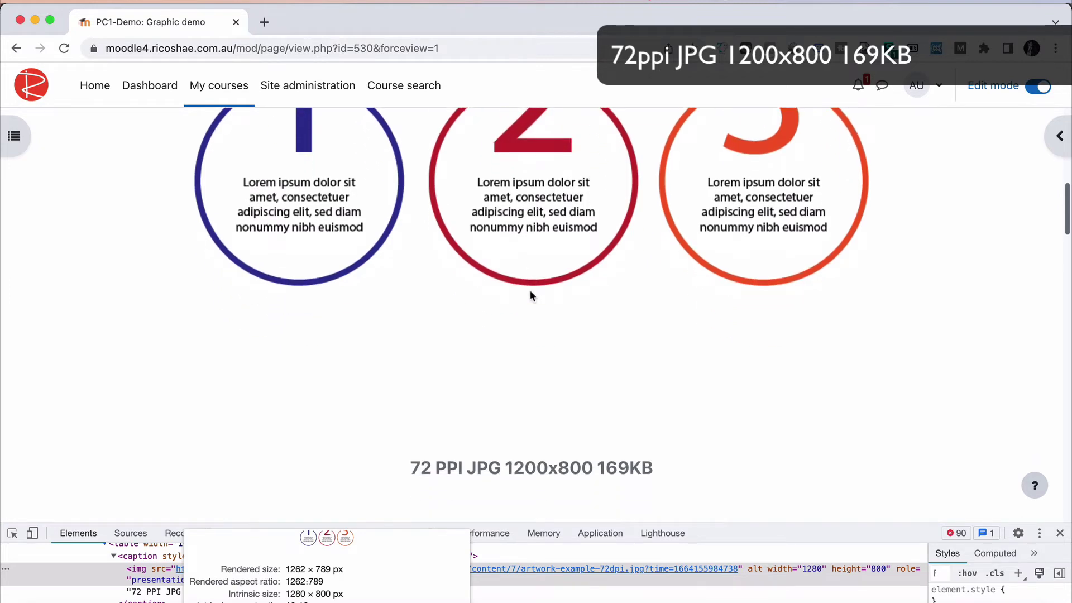
{"action": "scroll", "coordinate": [530, 295], "scroll_direction": "up", "scroll_amount": 3}
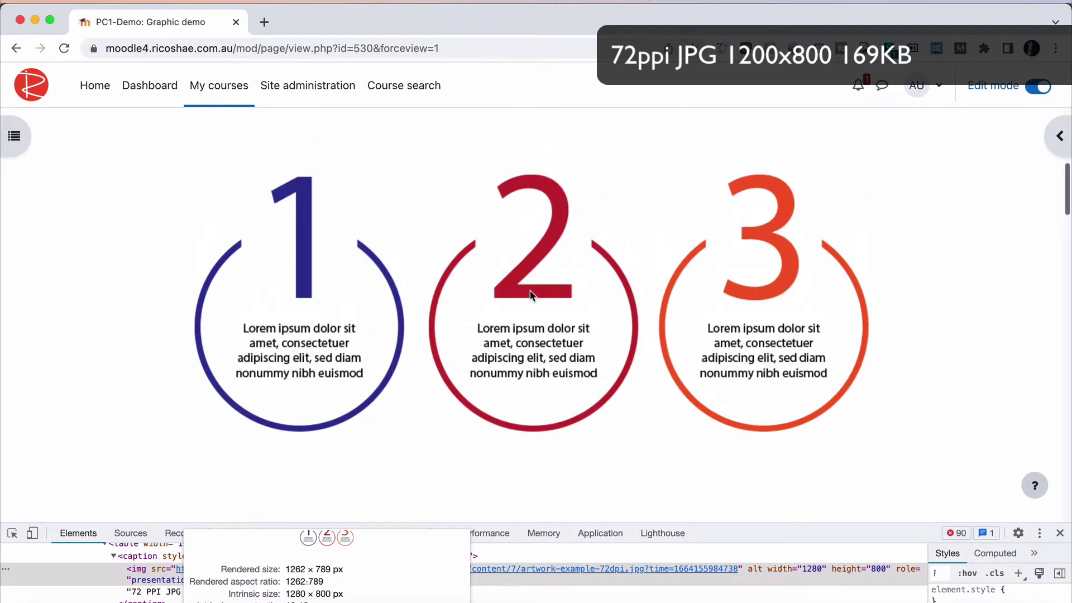
Examine the 72 PPI PNG image's display quality and the dimensions and file size in its caption
{"action": "scroll", "coordinate": [532, 296], "scroll_direction": "down", "scroll_amount": 5}
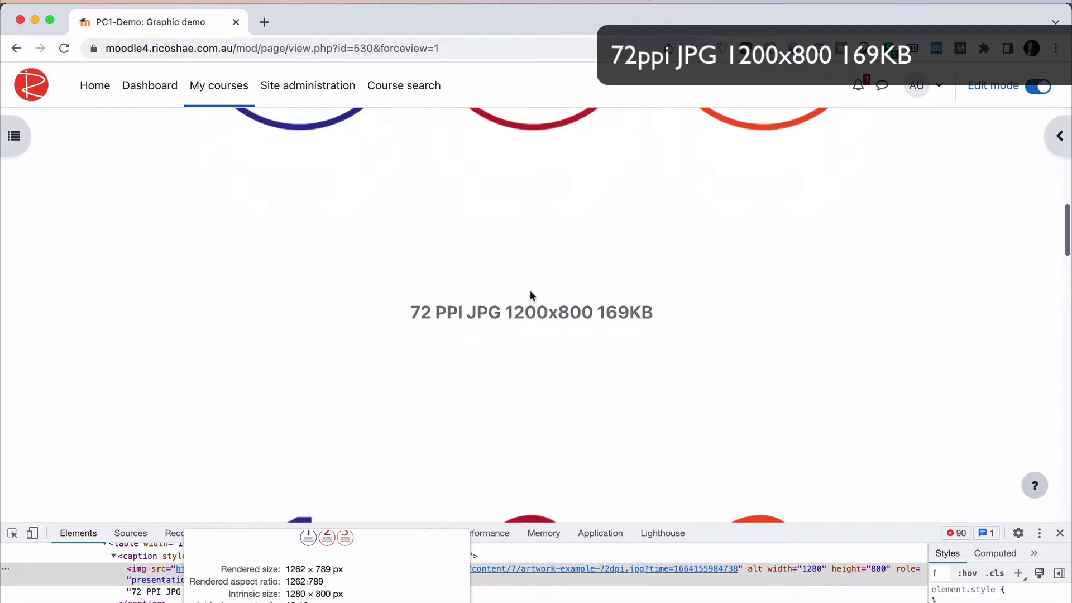
{"action": "scroll", "coordinate": [531, 295], "scroll_direction": "down", "scroll_amount": 5}
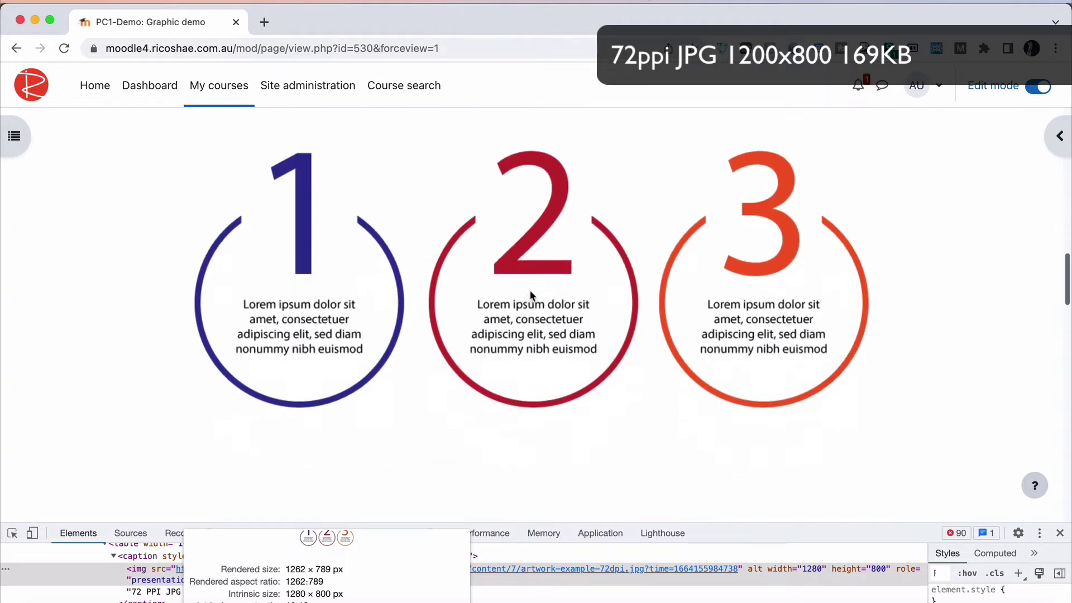
{"action": "scroll", "coordinate": [530, 289], "scroll_direction": "down", "scroll_amount": 3}
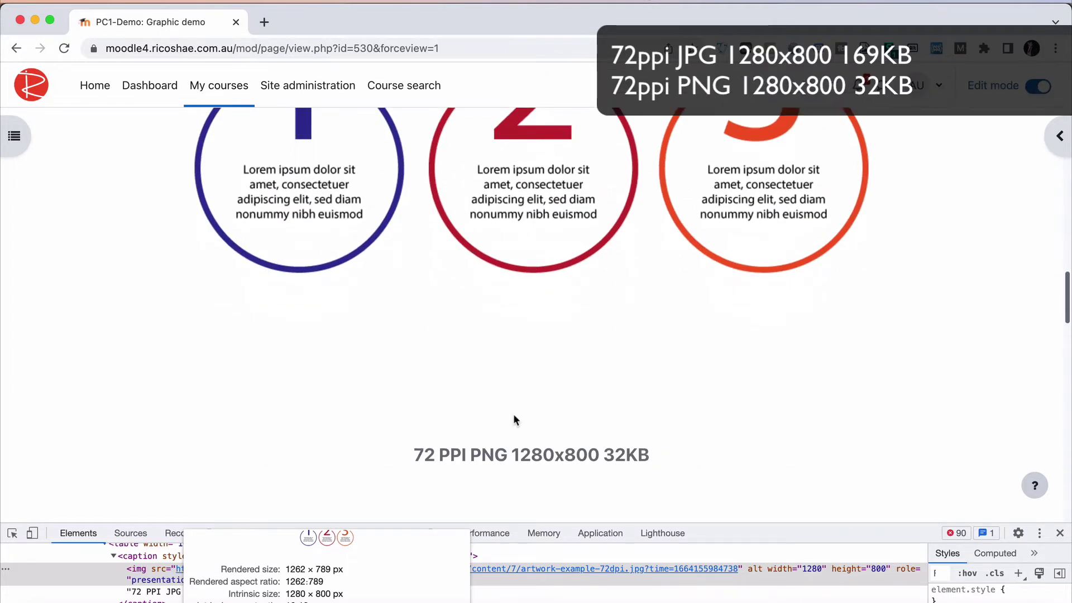
{"action": "left_click_drag", "start_coordinate": [413, 454], "coordinate": [658, 455]}
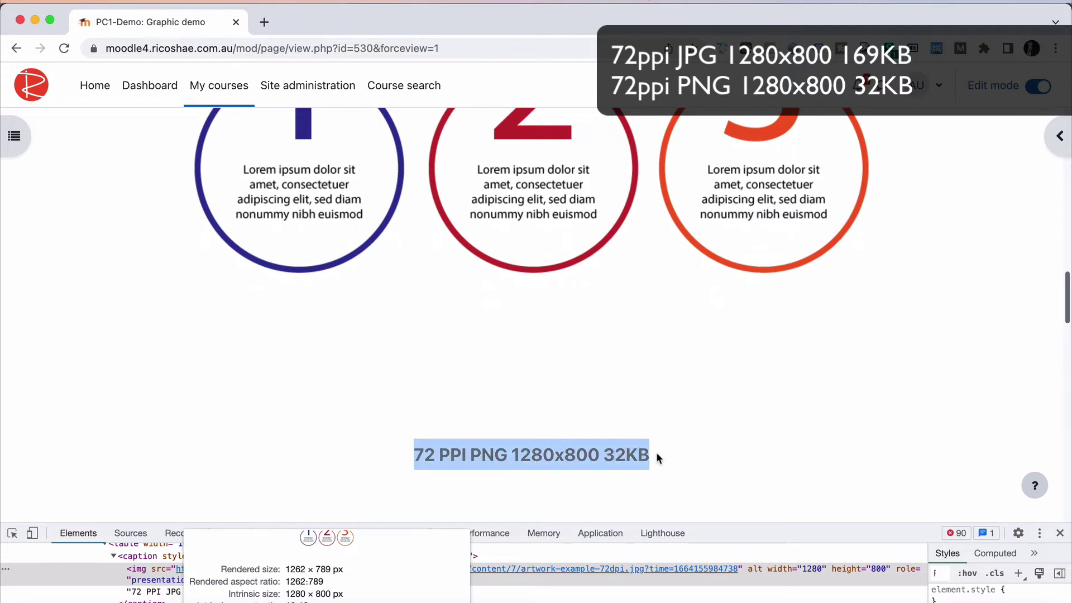
{"action": "scroll", "coordinate": [564, 310], "scroll_direction": "up", "scroll_amount": 3}
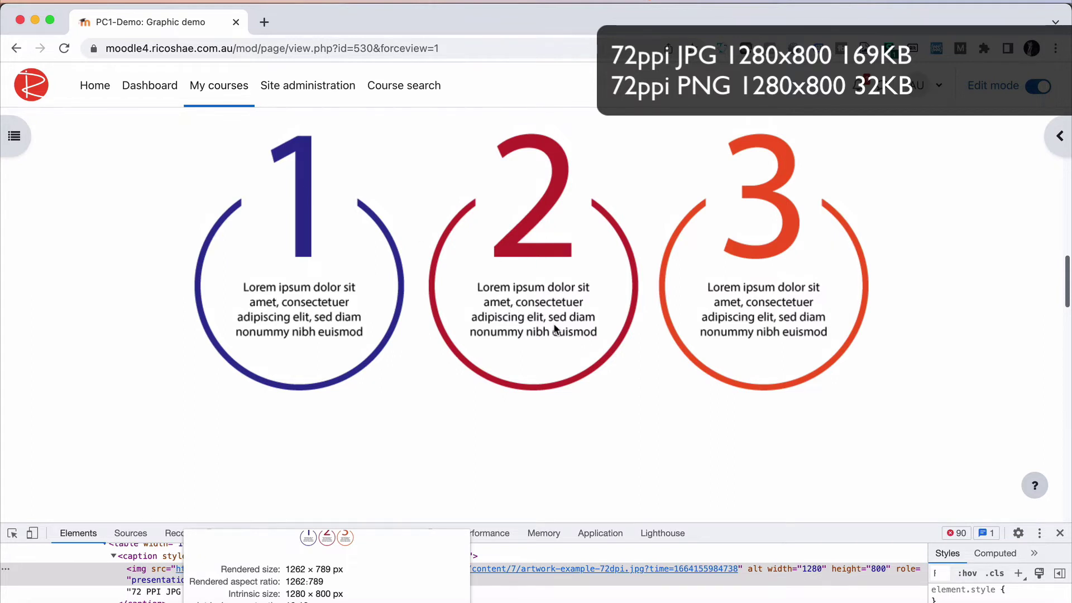
{"action": "scroll", "coordinate": [555, 328], "scroll_direction": "down", "scroll_amount": 2}
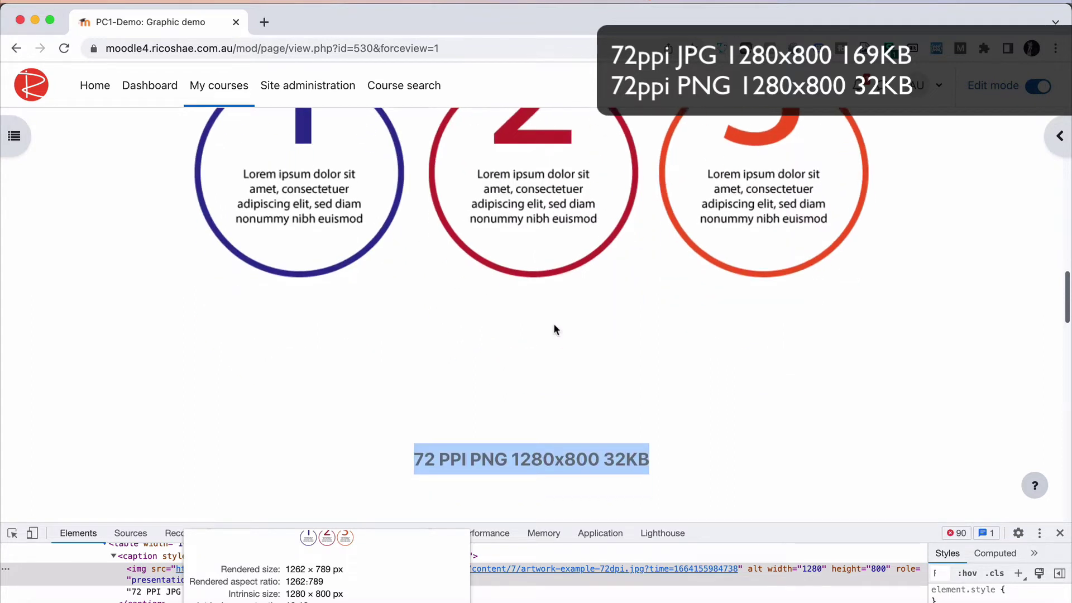
{"action": "double_click", "coordinate": [617, 450]}
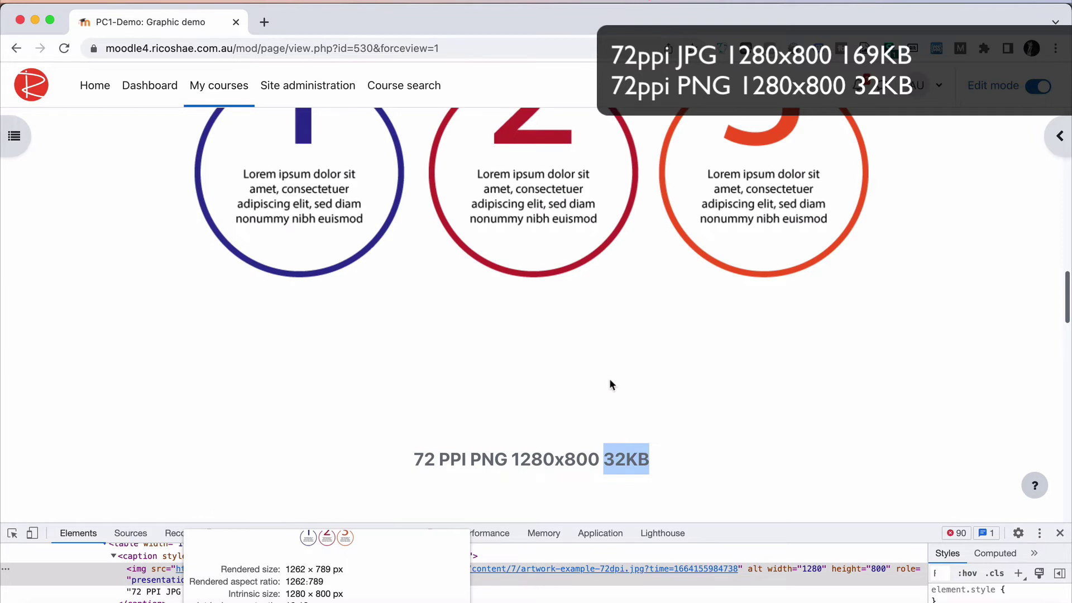
Compare the captioned file sizes of the 72 PPI JPG and 72 PPI PNG images
{"action": "scroll", "coordinate": [609, 380], "scroll_direction": "up", "scroll_amount": 10}
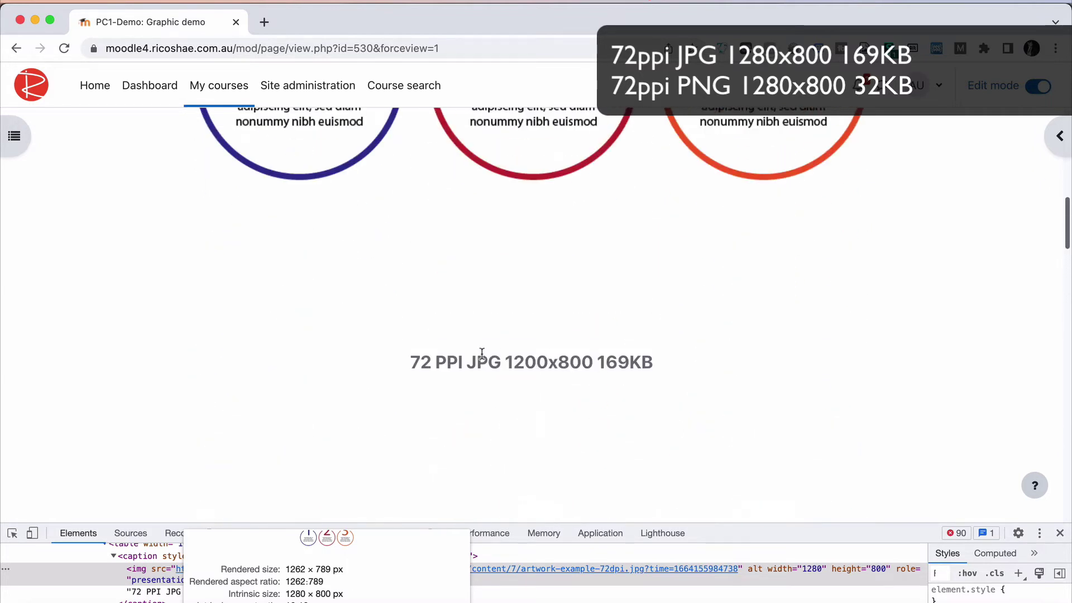
{"action": "scroll", "coordinate": [652, 360], "scroll_direction": "down", "scroll_amount": 10}
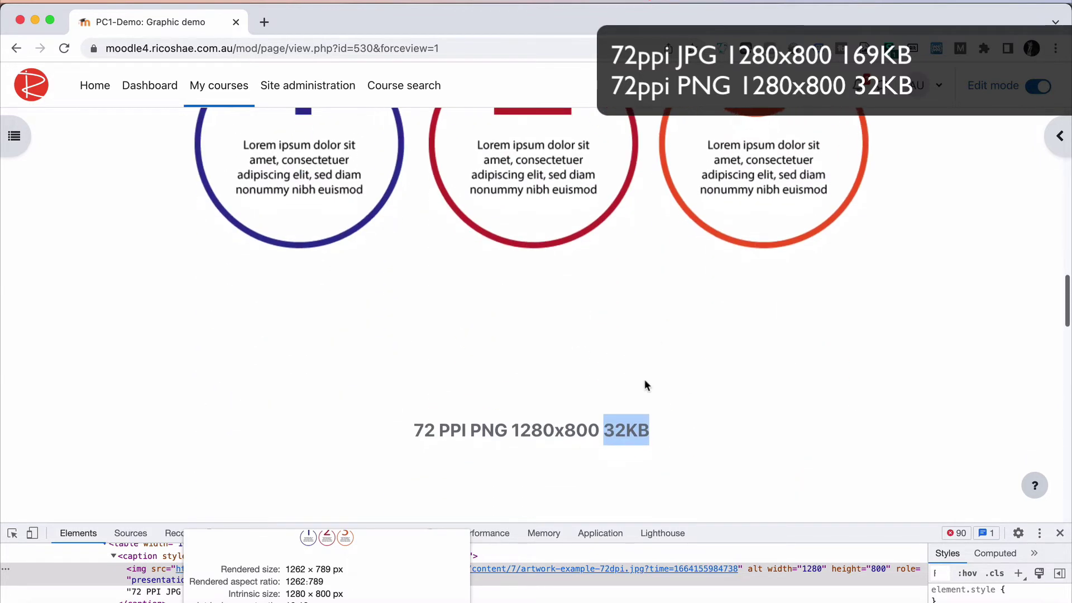
{"action": "scroll", "coordinate": [618, 435], "scroll_direction": "up", "scroll_amount": 9}
{"action": "scroll", "coordinate": [621, 424], "scroll_direction": "down", "scroll_amount": 1}
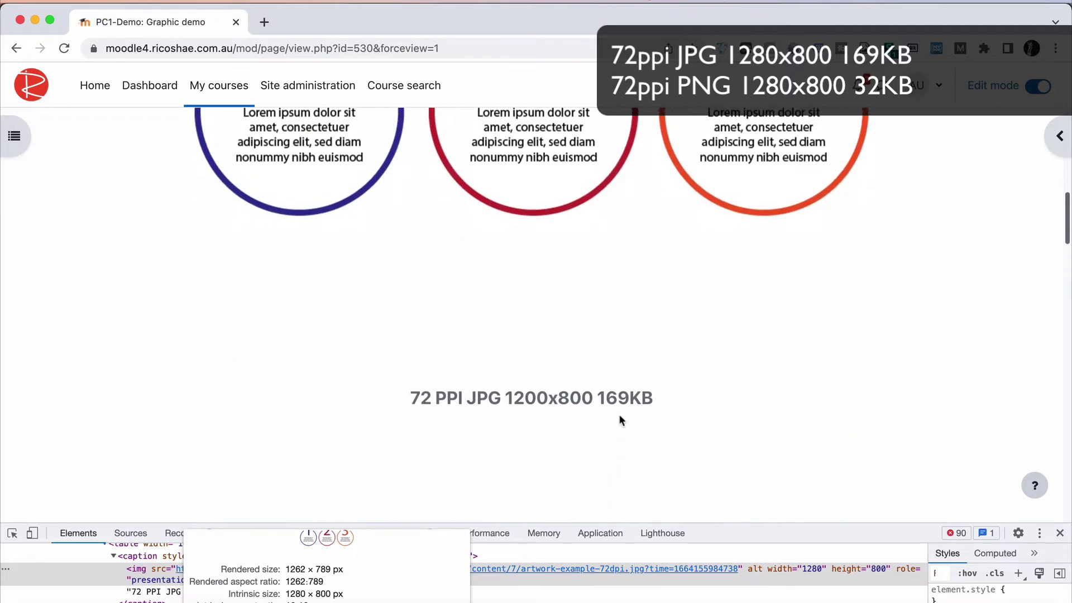
{"action": "double_click", "coordinate": [616, 397]}
{"action": "scroll", "coordinate": [615, 405], "scroll_direction": "down", "scroll_amount": 8}
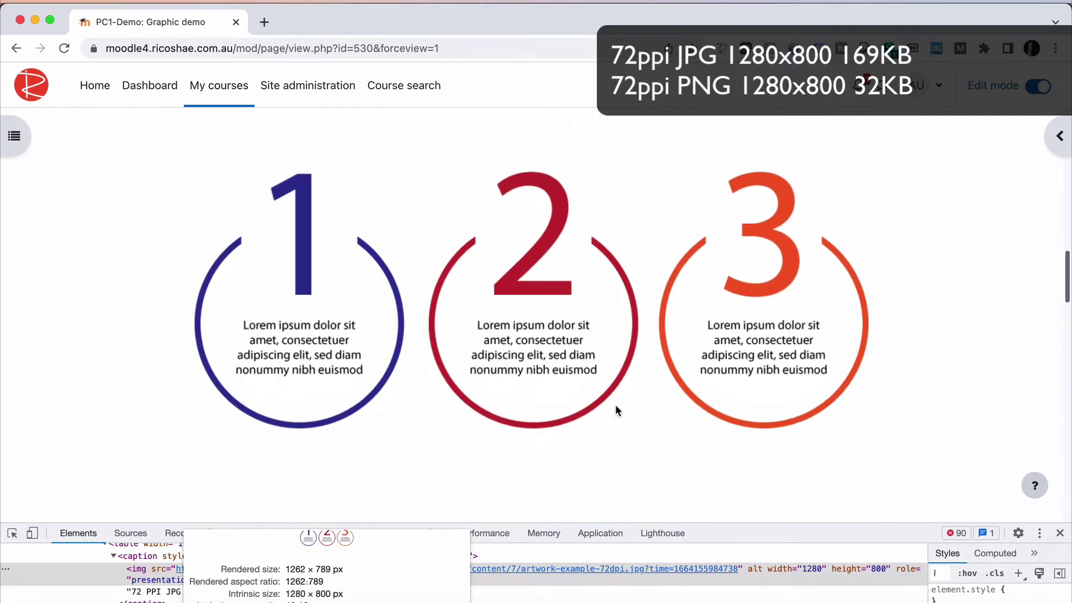
Examine the 150 PPI PNG image's display quality and the pixel dimensions in its caption
{"action": "scroll", "coordinate": [616, 406], "scroll_direction": "down", "scroll_amount": 1}
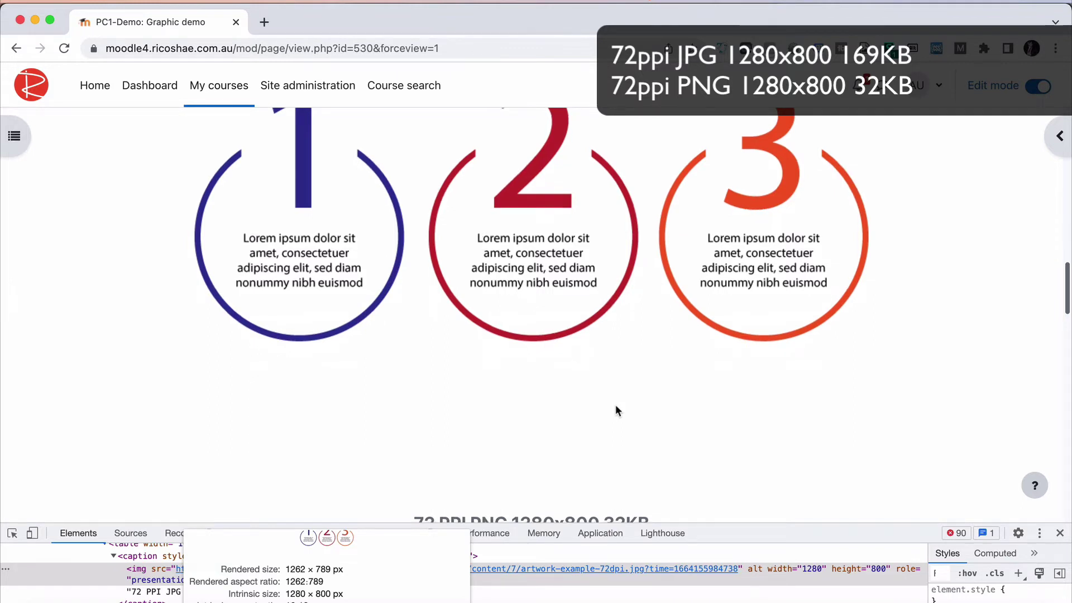
{"action": "scroll", "coordinate": [616, 407], "scroll_direction": "down", "scroll_amount": 1}
{"action": "scroll", "coordinate": [616, 407], "scroll_direction": "down", "scroll_amount": 1}
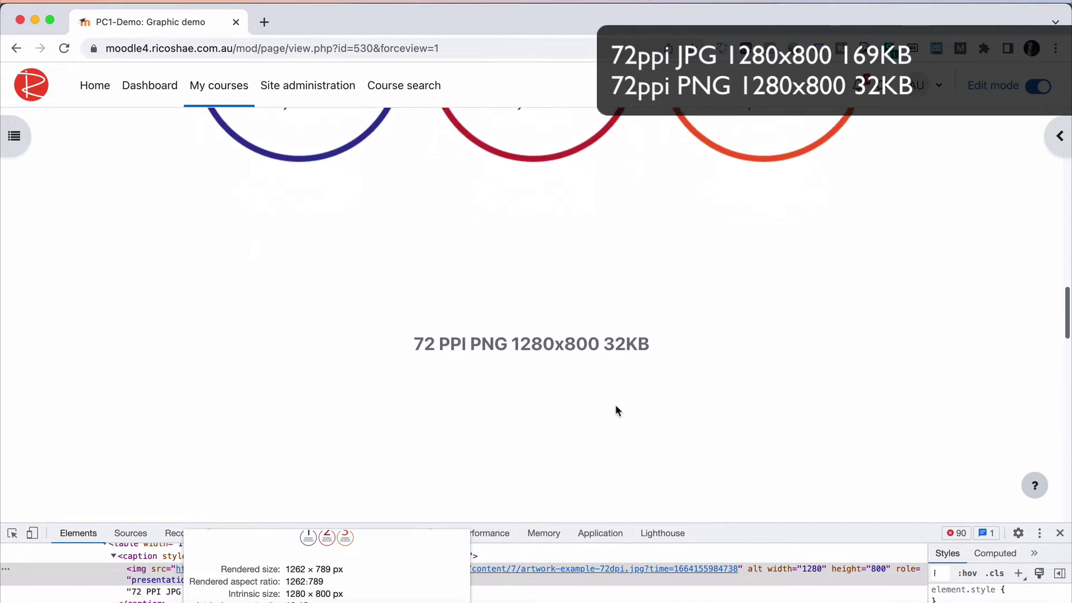
{"action": "scroll", "coordinate": [616, 410], "scroll_direction": "down", "scroll_amount": 7}
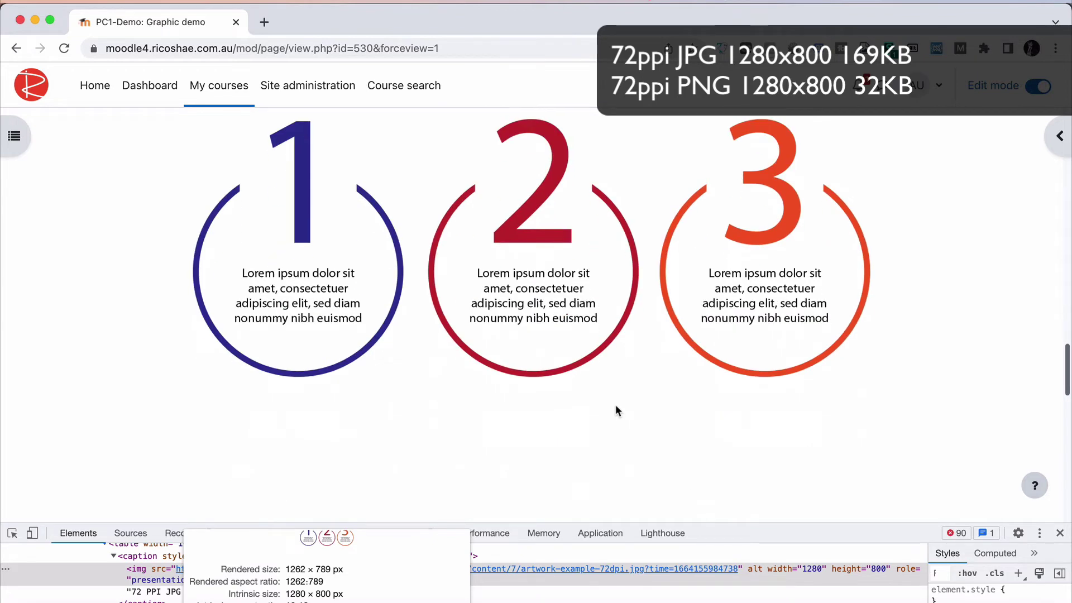
{"action": "scroll", "coordinate": [615, 411], "scroll_direction": "down", "scroll_amount": 2}
{"action": "scroll", "coordinate": [615, 411], "scroll_direction": "up", "scroll_amount": 1}
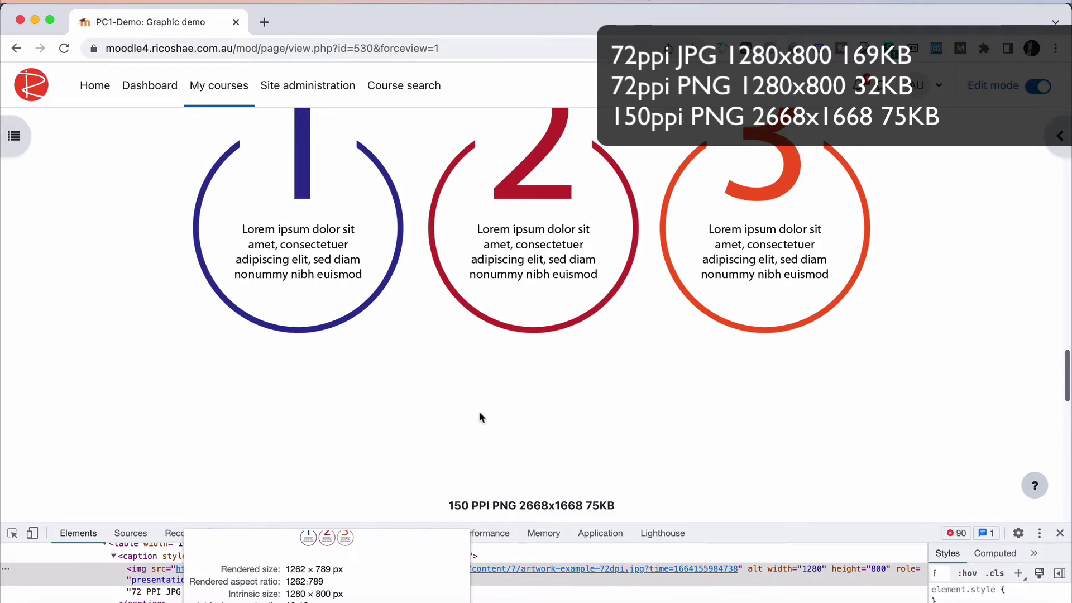
{"action": "left_click_drag", "start_coordinate": [519, 504], "coordinate": [584, 504]}
{"action": "left_click", "coordinate": [561, 503]}
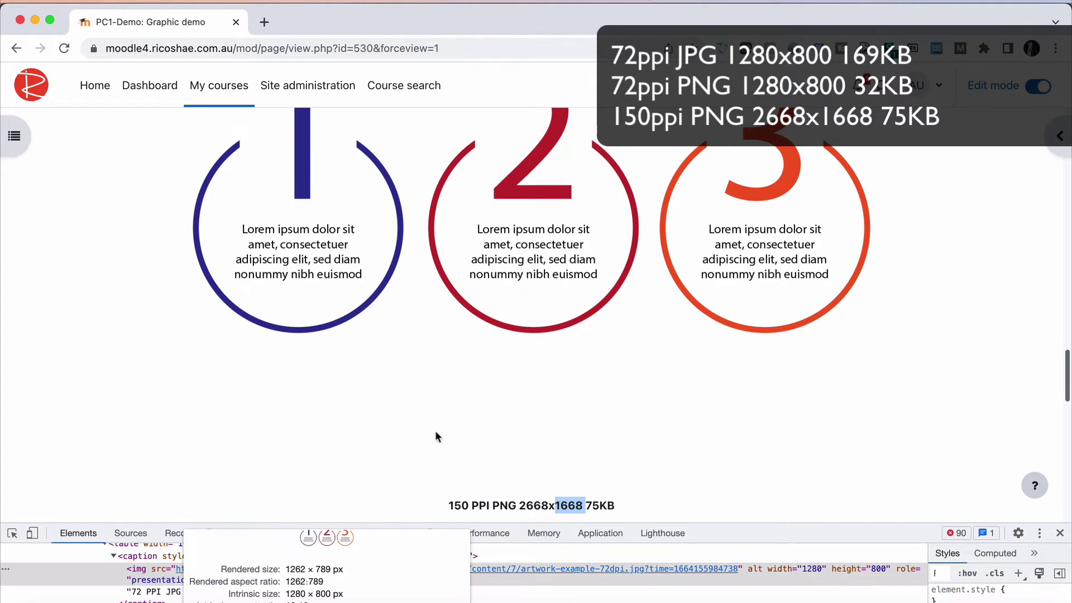
Examine the pixel dimensions and file size in the 150 PPI PNG caption alongside the image's text quality
{"action": "left_click_drag", "start_coordinate": [519, 505], "coordinate": [582, 506]}
{"action": "left_click", "coordinate": [592, 506]}
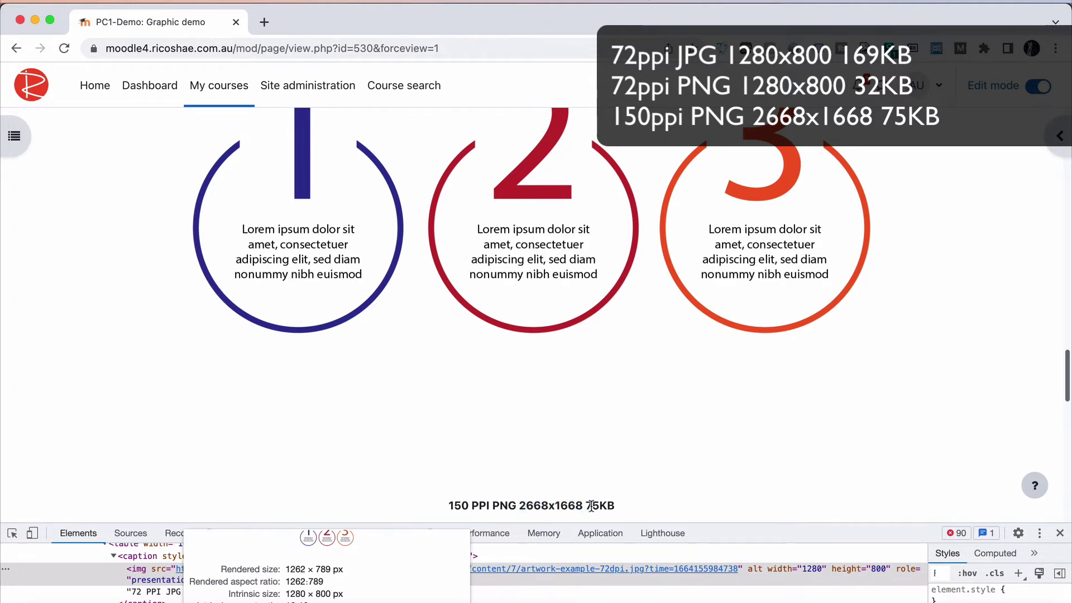
{"action": "double_click", "coordinate": [592, 506]}
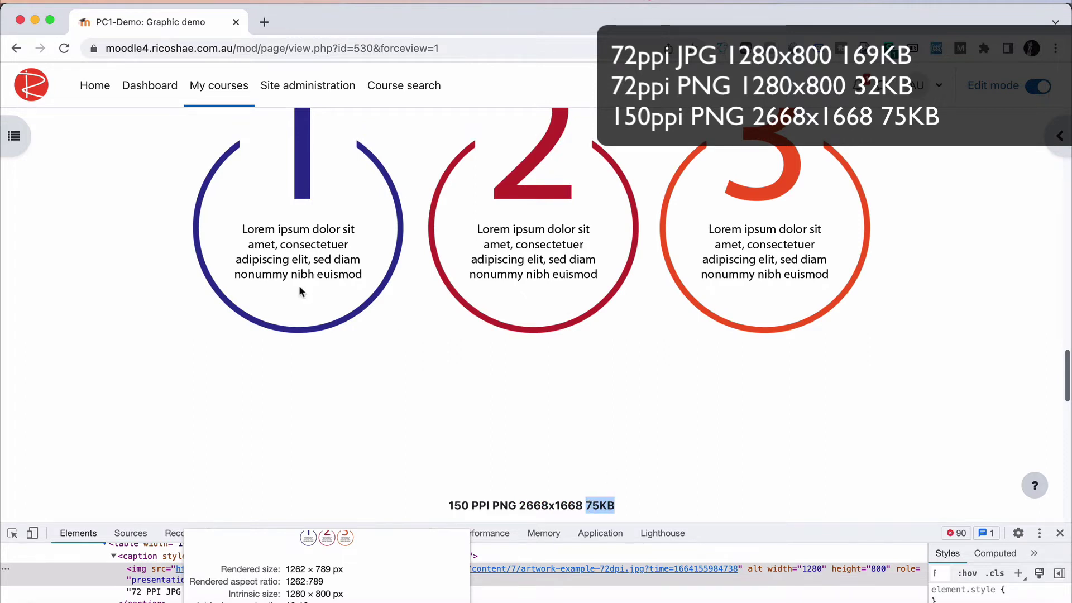
{"action": "scroll", "coordinate": [313, 243], "scroll_direction": "up", "scroll_amount": 2}
{"action": "scroll", "coordinate": [332, 331], "scroll_direction": "down", "scroll_amount": 3}
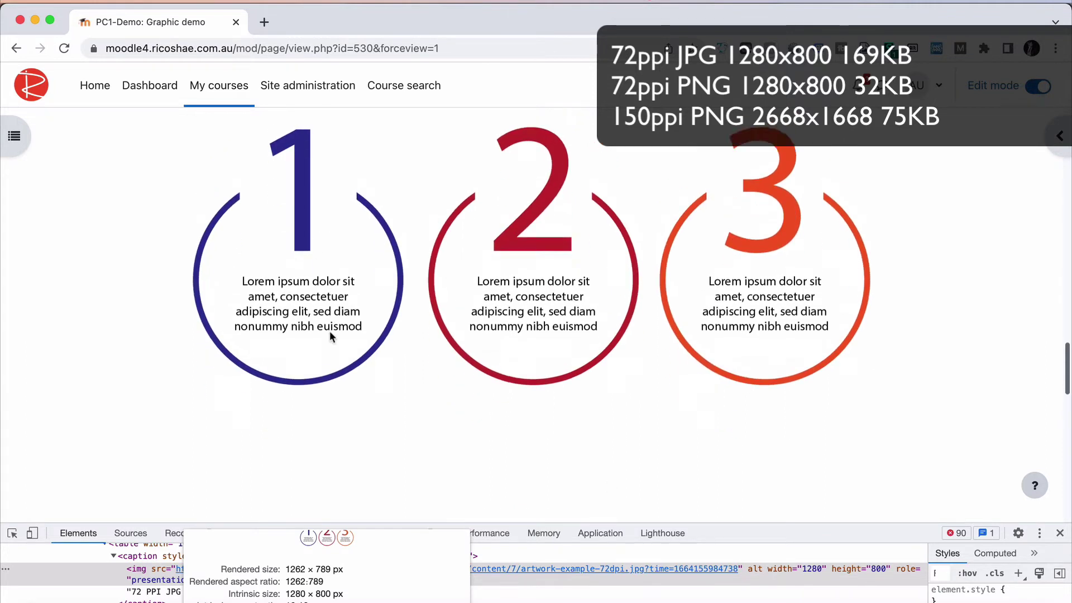
{"action": "left_click", "coordinate": [454, 427]}
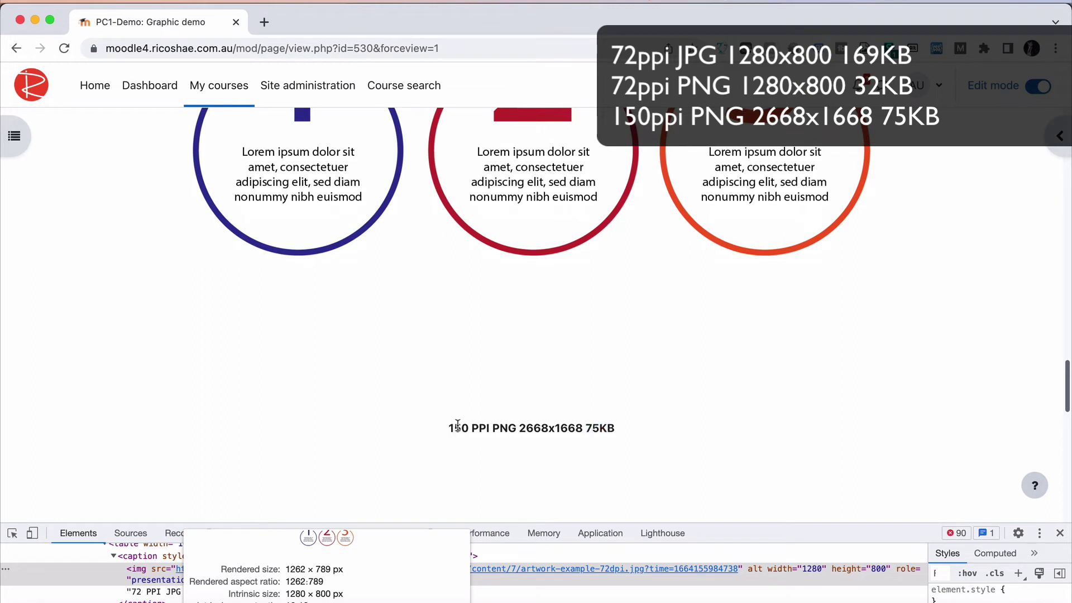
Highlight the full 150 PPI PNG caption and review it against the image above it
{"action": "left_click_drag", "start_coordinate": [450, 428], "coordinate": [616, 432]}
{"action": "scroll", "coordinate": [514, 435], "scroll_direction": "down", "scroll_amount": 1}
{"action": "scroll", "coordinate": [517, 441], "scroll_direction": "down", "scroll_amount": 2}
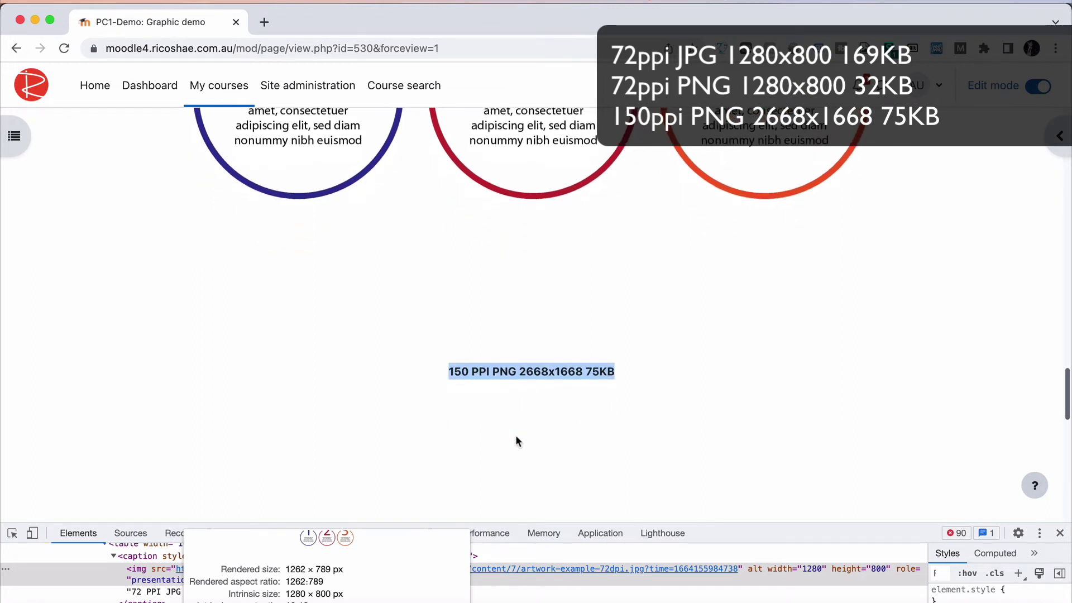
{"action": "scroll", "coordinate": [517, 441], "scroll_direction": "down", "scroll_amount": 3}
{"action": "scroll", "coordinate": [516, 441], "scroll_direction": "up", "scroll_amount": 5}
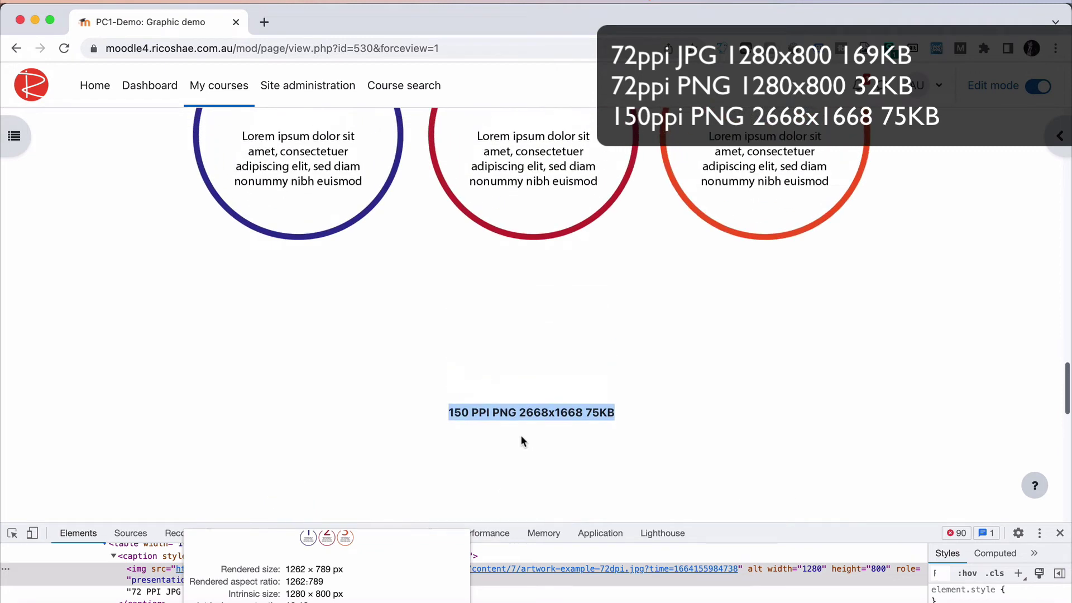
{"action": "scroll", "coordinate": [523, 412], "scroll_direction": "up", "scroll_amount": 3}
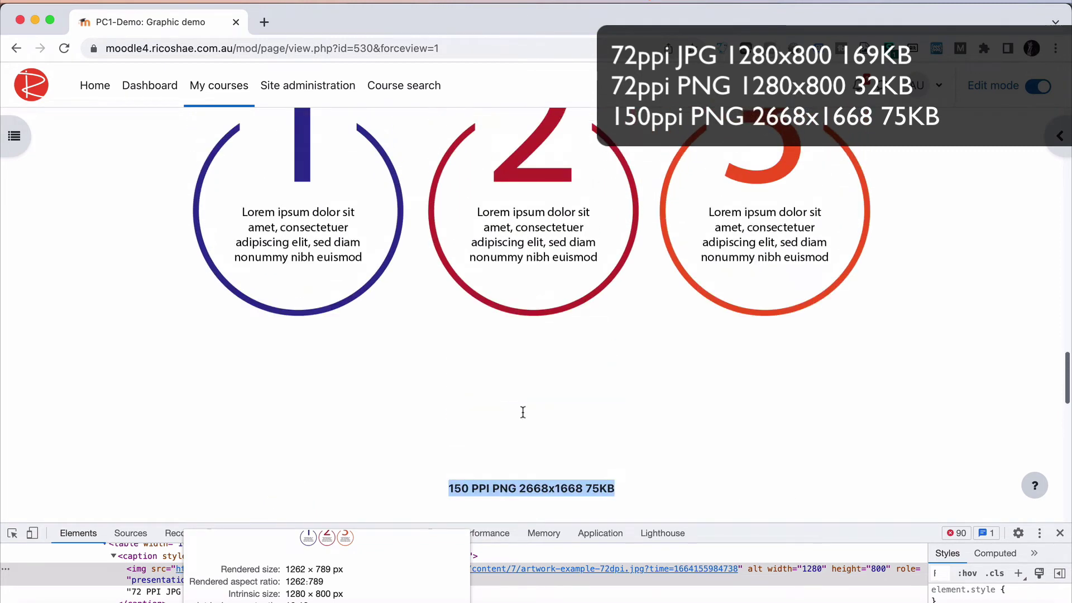
{"action": "scroll", "coordinate": [523, 412], "scroll_direction": "down", "scroll_amount": 4}
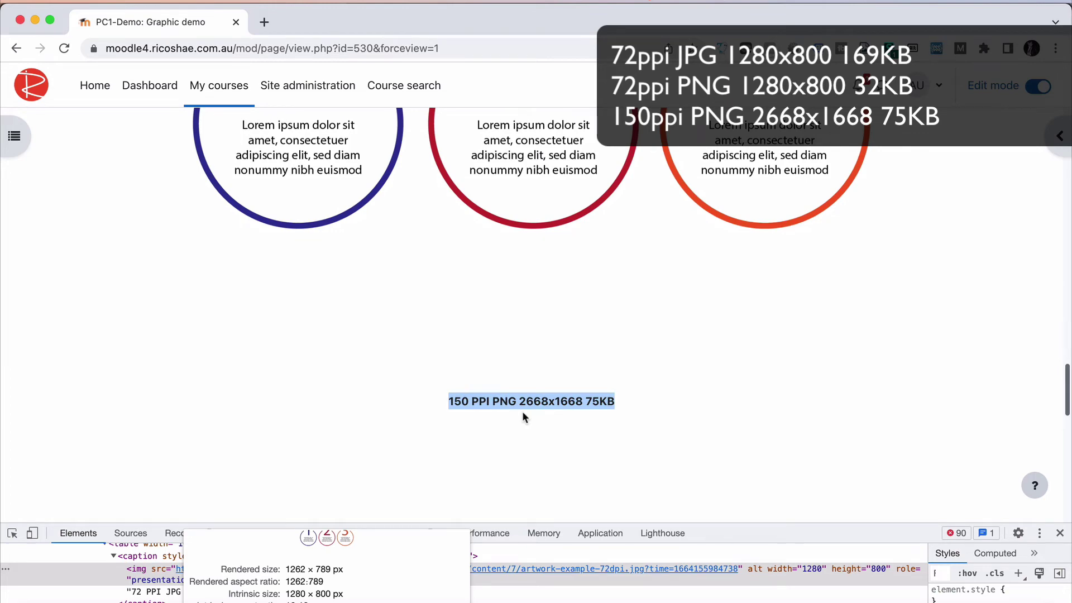
Examine the 300 PPI PNG image's display quality and the dimensions and file size in its caption
{"action": "scroll", "coordinate": [523, 416], "scroll_direction": "down", "scroll_amount": 8}
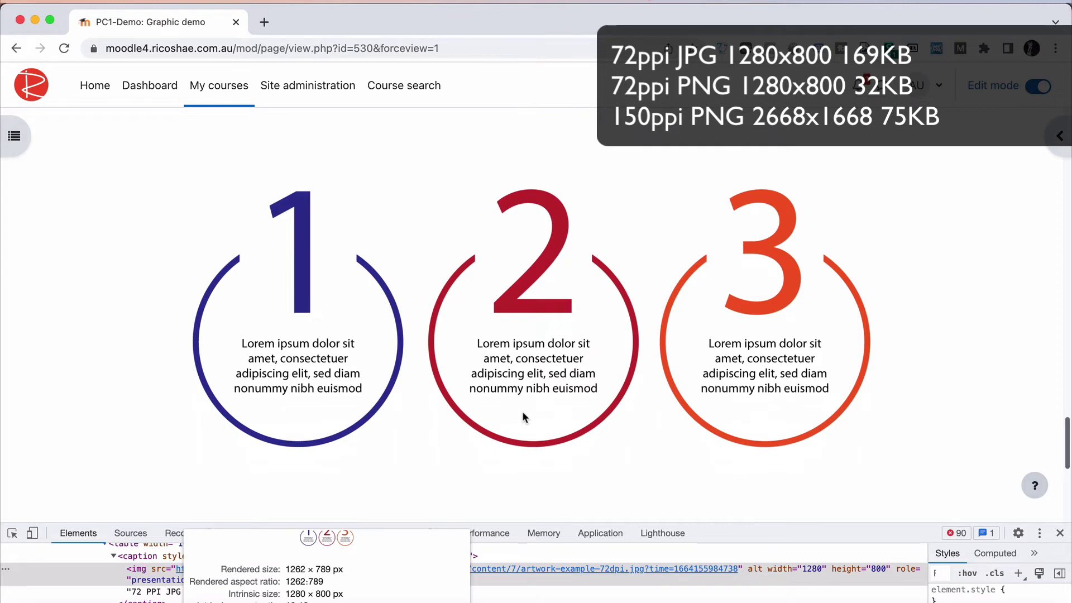
{"action": "scroll", "coordinate": [522, 416], "scroll_direction": "down", "scroll_amount": 5}
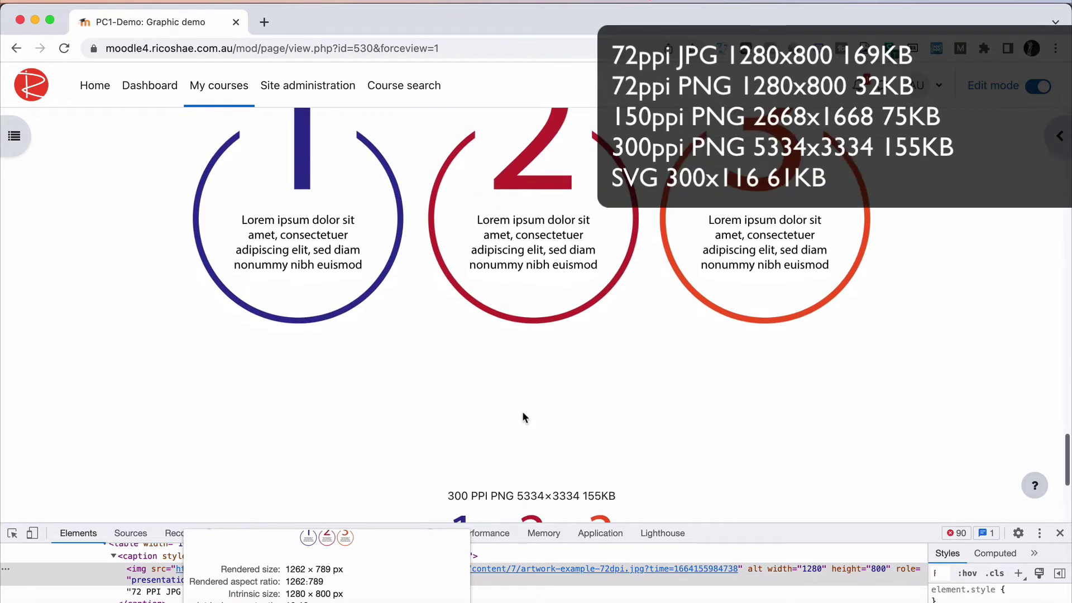
{"action": "scroll", "coordinate": [523, 413], "scroll_direction": "up", "scroll_amount": 3}
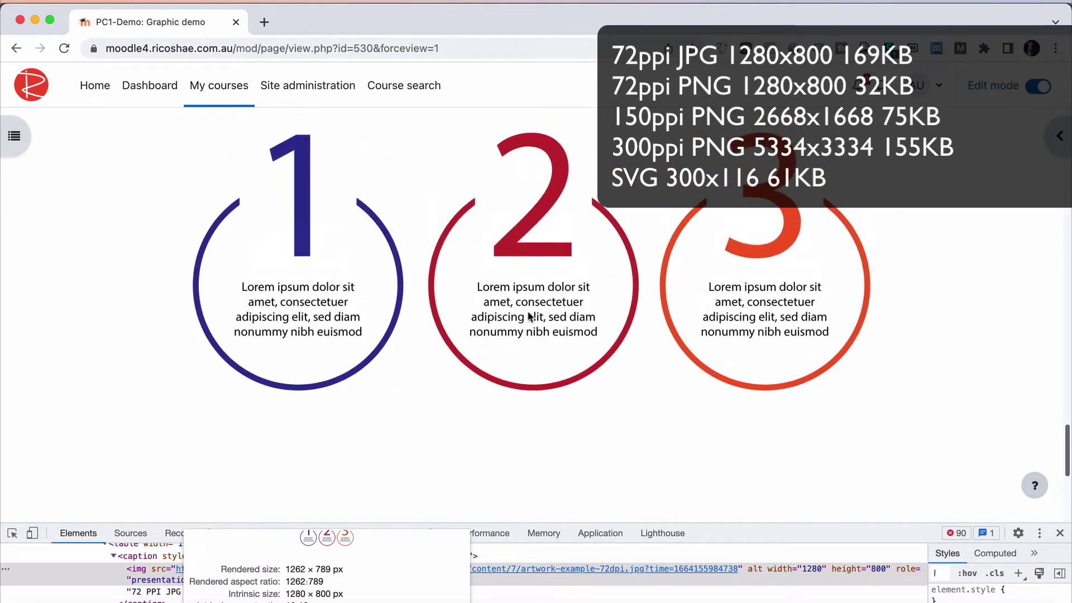
{"action": "scroll", "coordinate": [519, 333], "scroll_direction": "down", "scroll_amount": 8}
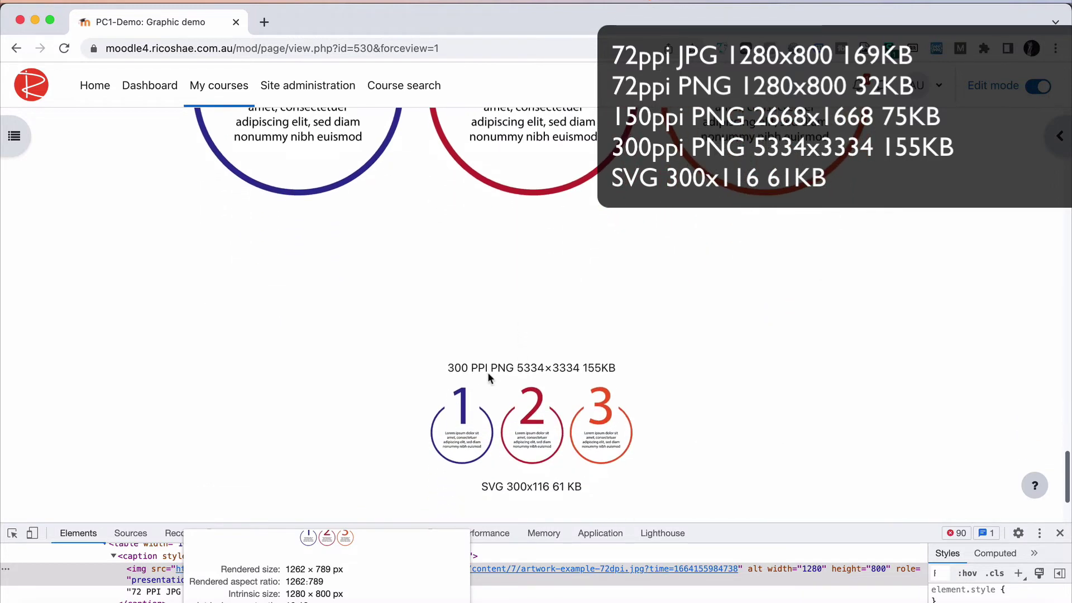
{"action": "left_click_drag", "start_coordinate": [449, 365], "coordinate": [545, 367]}
{"action": "left_click_drag", "start_coordinate": [517, 368], "coordinate": [584, 364]}
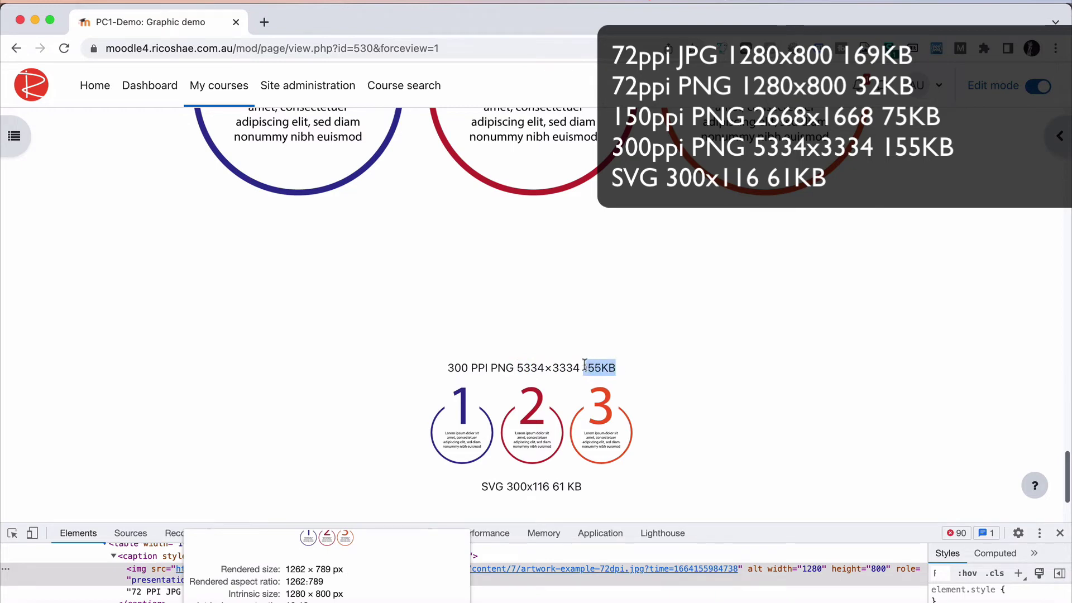
{"action": "scroll", "coordinate": [585, 364], "scroll_direction": "up", "scroll_amount": 5}
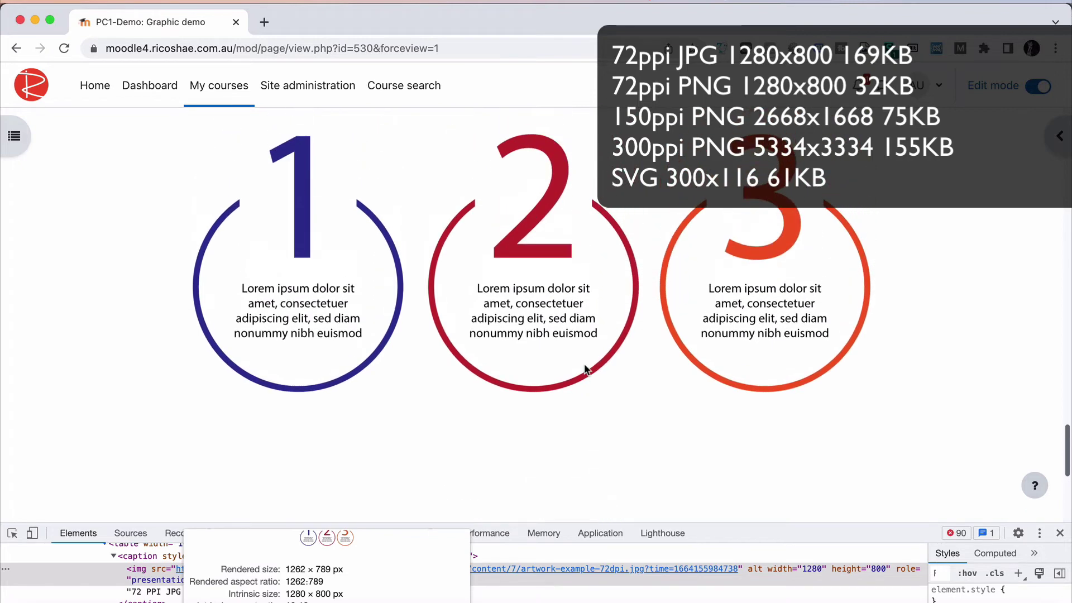
{"action": "scroll", "coordinate": [587, 369], "scroll_direction": "down", "scroll_amount": 2}
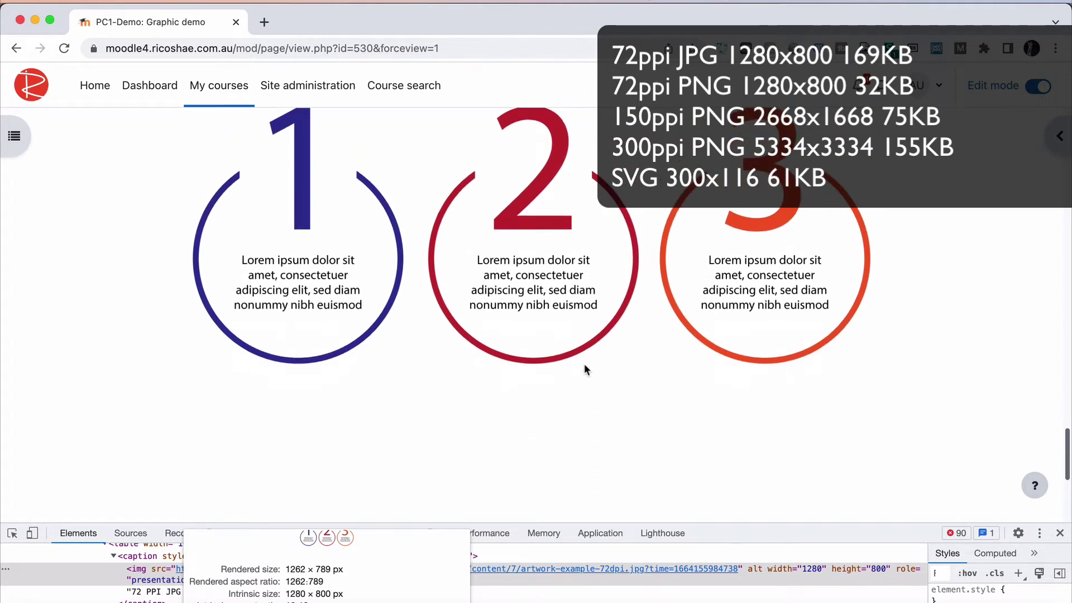
Examine the SVG's captioned dimensions and check the sharpness of its numbers and text at enlarged and normal page zoom
{"action": "scroll", "coordinate": [584, 369], "scroll_direction": "down", "scroll_amount": 5}
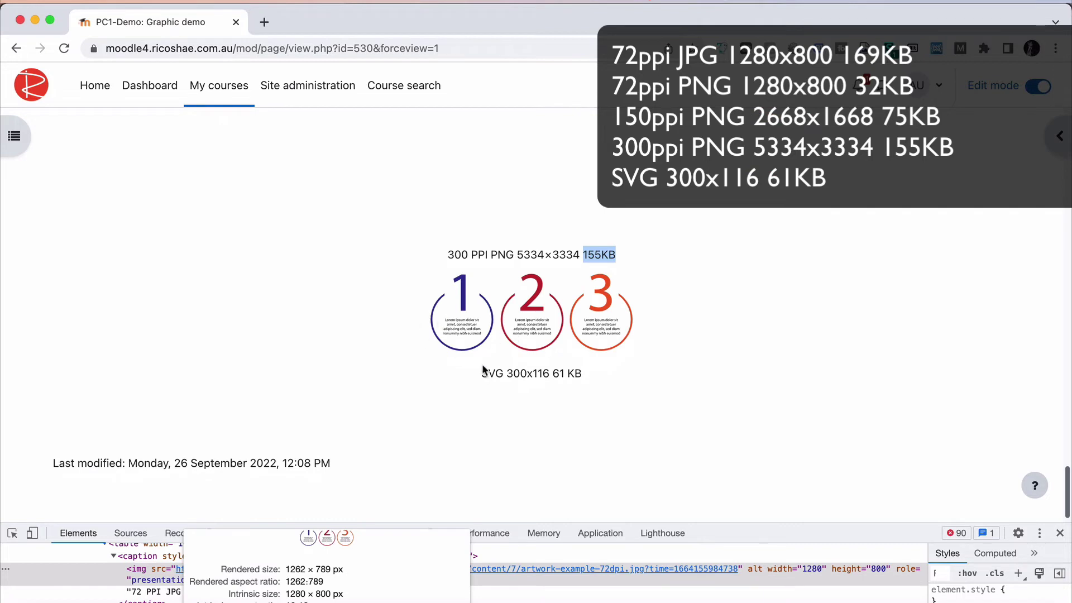
{"action": "left_click_drag", "start_coordinate": [506, 373], "coordinate": [564, 373]}
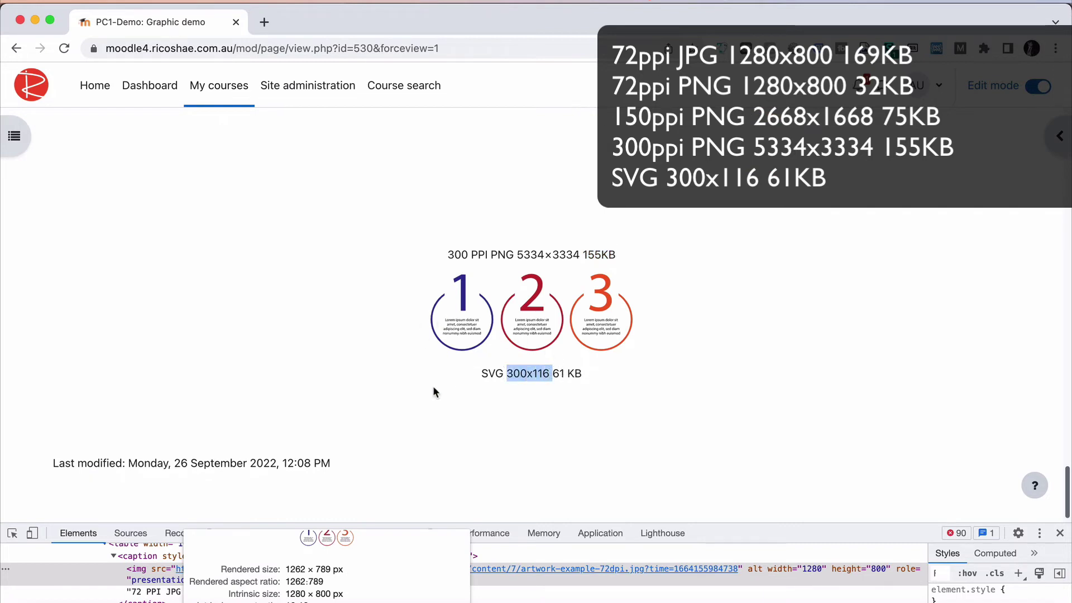
{"action": "scroll", "coordinate": [543, 302], "scroll_direction": "up", "scroll_amount": 5}
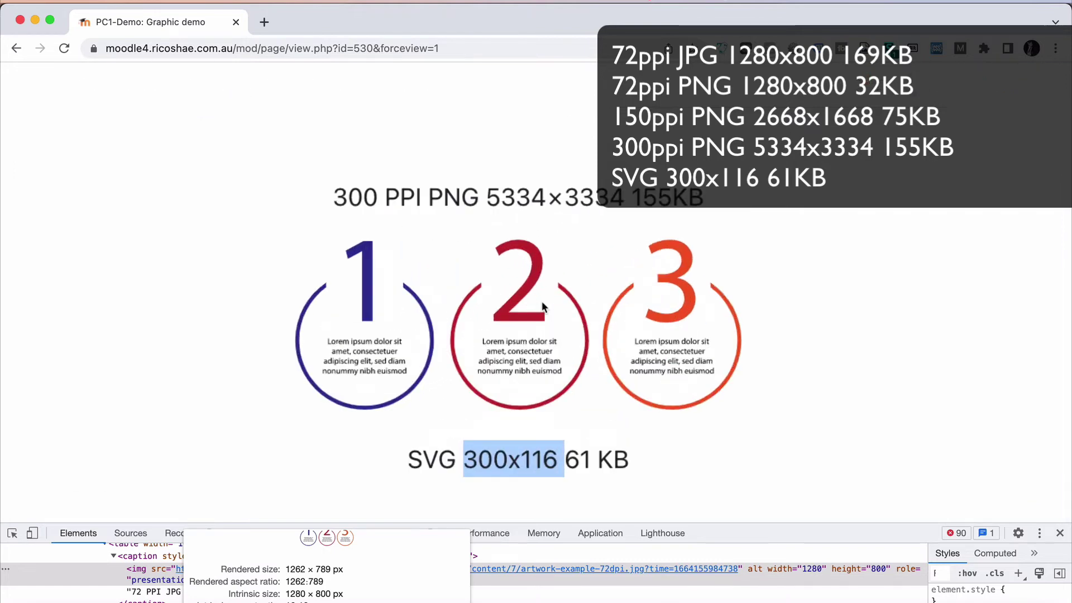
{"action": "scroll", "coordinate": [542, 302], "scroll_direction": "up", "scroll_amount": 2}
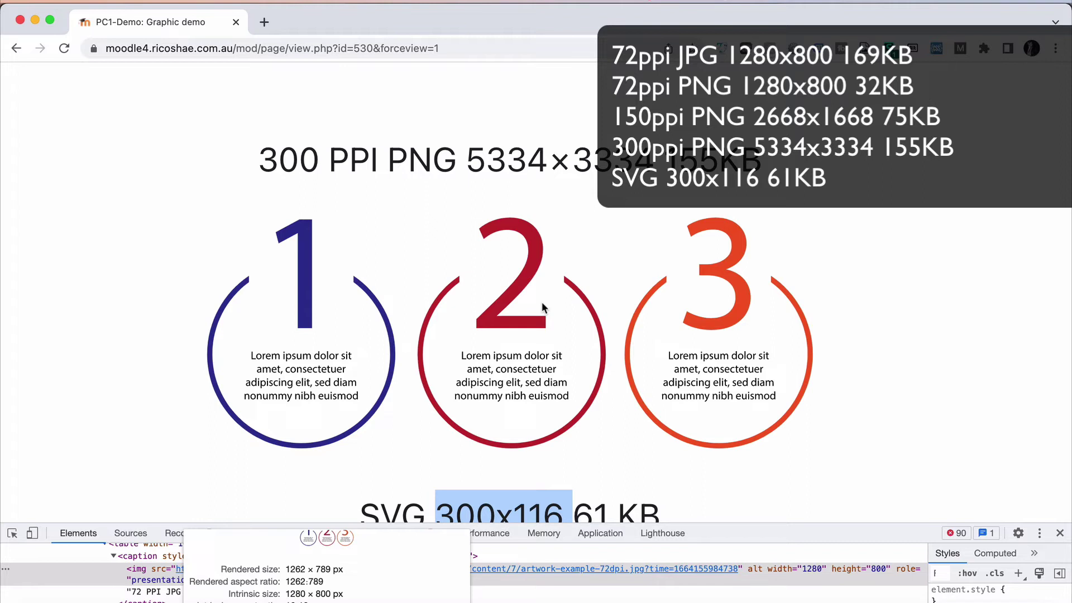
{"action": "scroll", "coordinate": [542, 301], "scroll_direction": "down", "scroll_amount": 1}
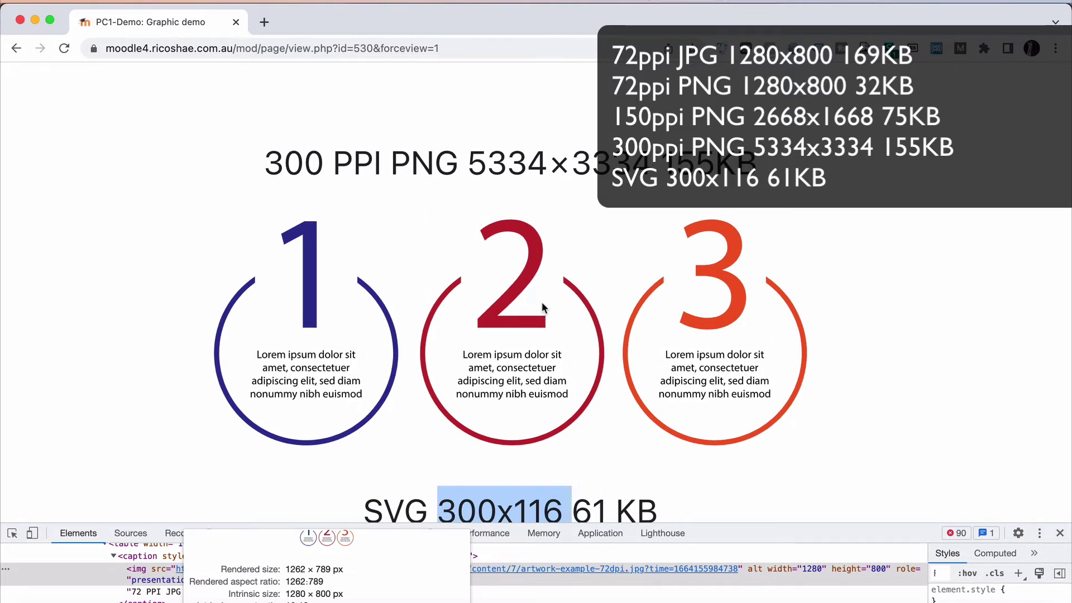
{"action": "scroll", "coordinate": [541, 302], "scroll_direction": "down", "scroll_amount": 3}
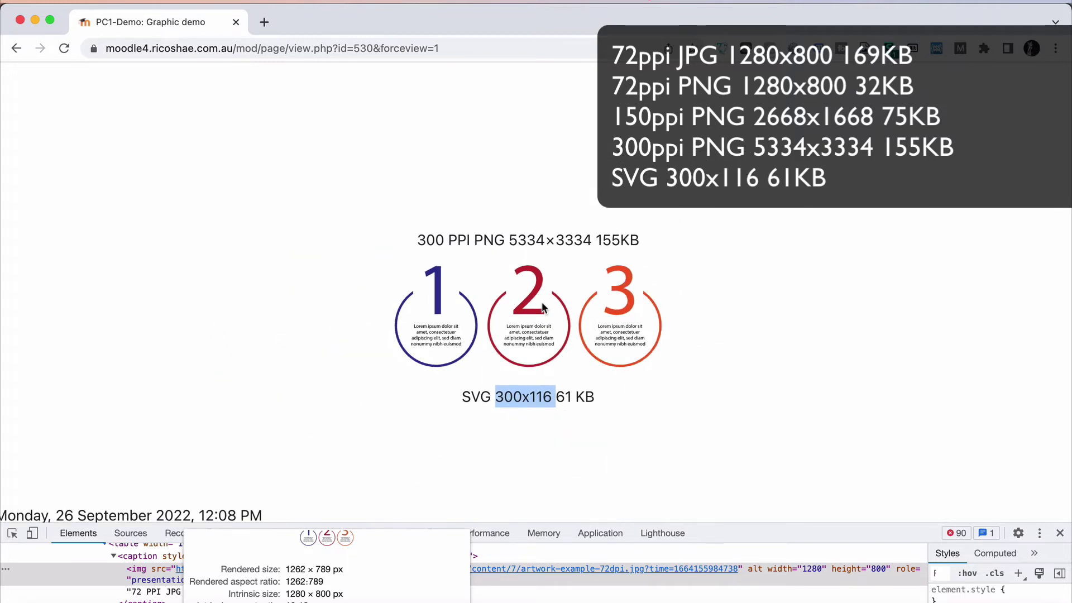
{"action": "scroll", "coordinate": [542, 306], "scroll_direction": "down", "scroll_amount": 2}
{"action": "scroll", "coordinate": [541, 306], "scroll_direction": "up", "scroll_amount": 1}
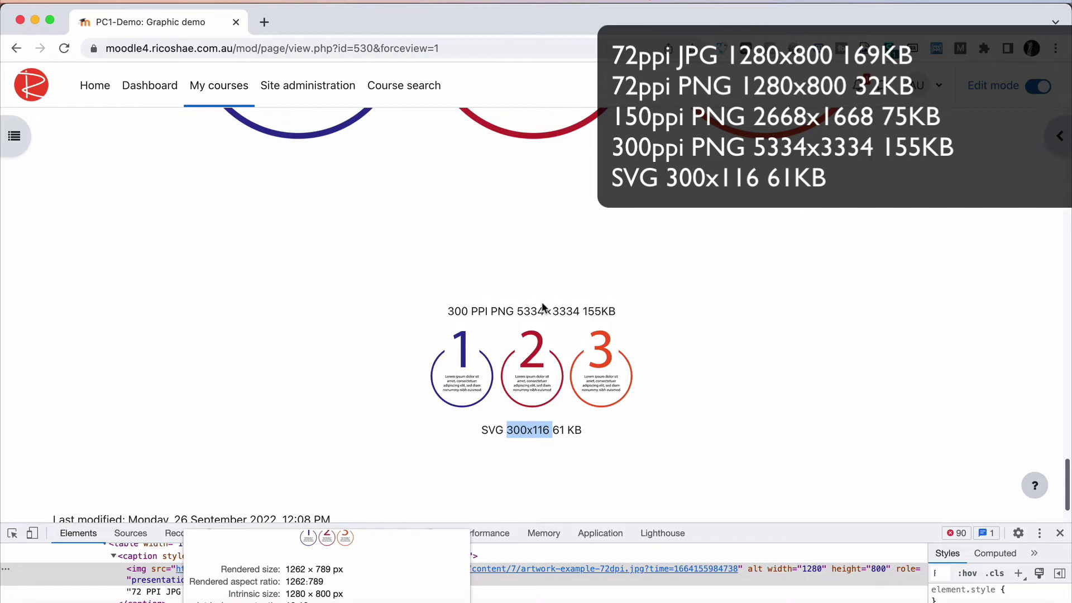
Return to the 150 PPI PNG image and review its captioned dimensions, file size and display quality
{"action": "scroll", "coordinate": [543, 307], "scroll_direction": "up", "scroll_amount": 5}
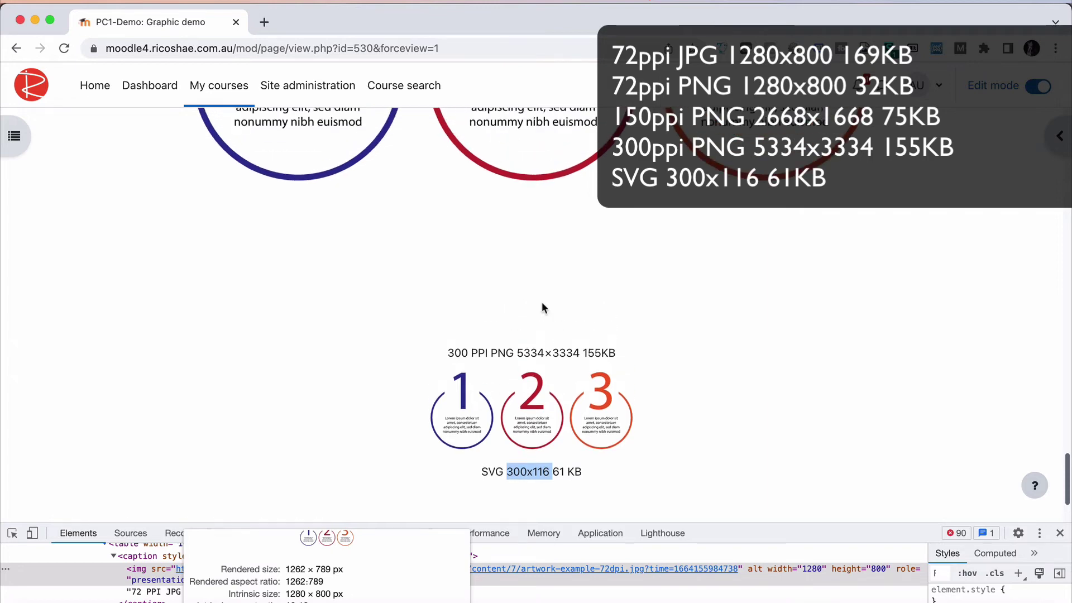
{"action": "scroll", "coordinate": [543, 307], "scroll_direction": "up", "scroll_amount": 10}
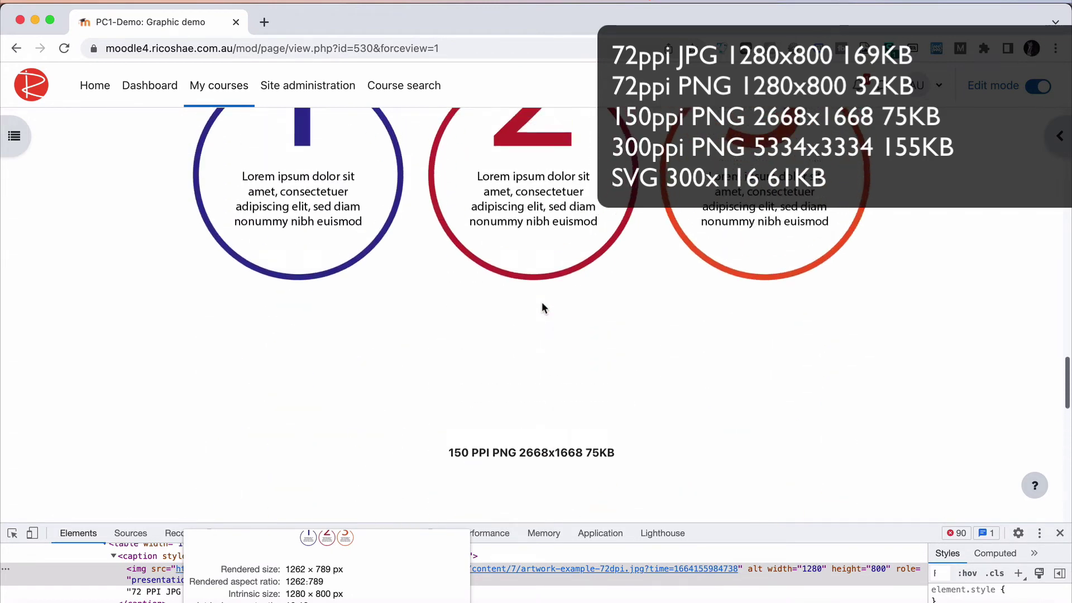
{"action": "scroll", "coordinate": [542, 302], "scroll_direction": "down", "scroll_amount": 3}
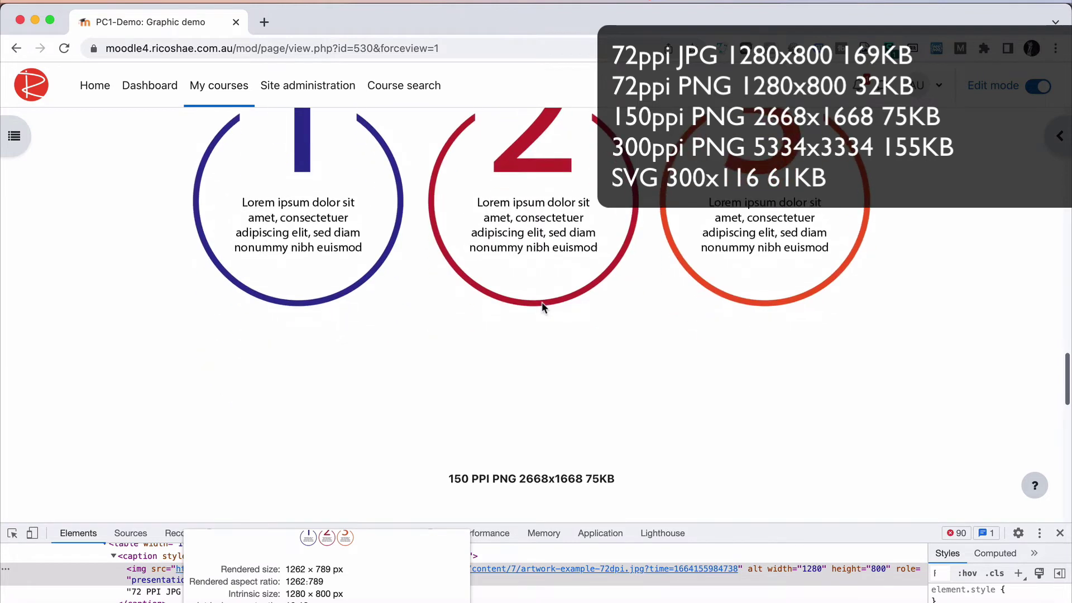
{"action": "left_click_drag", "start_coordinate": [449, 479], "coordinate": [640, 485]}
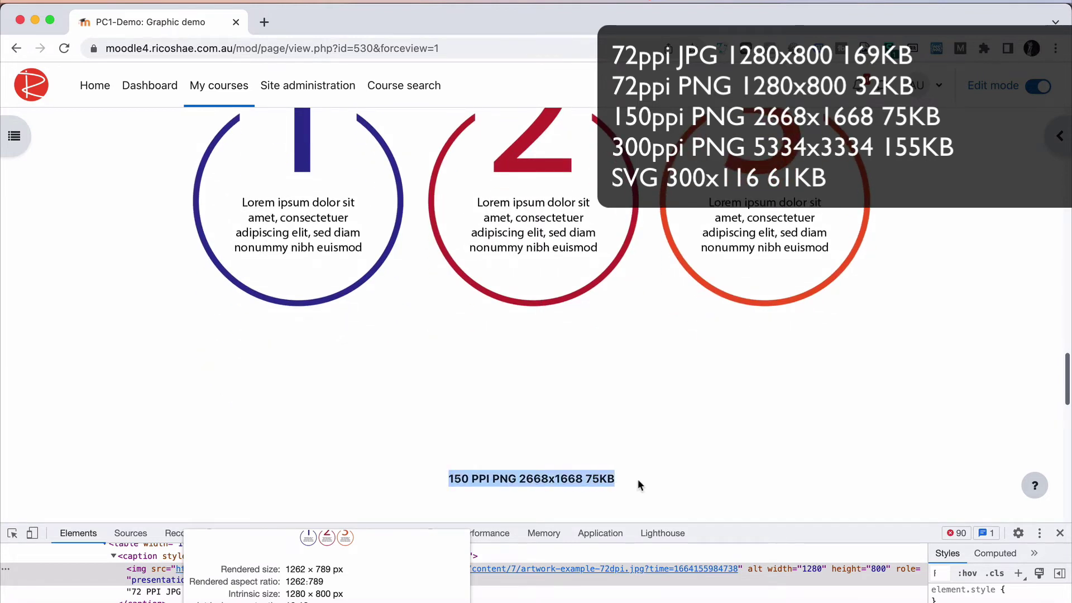
{"action": "left_click_drag", "start_coordinate": [522, 479], "coordinate": [608, 479]}
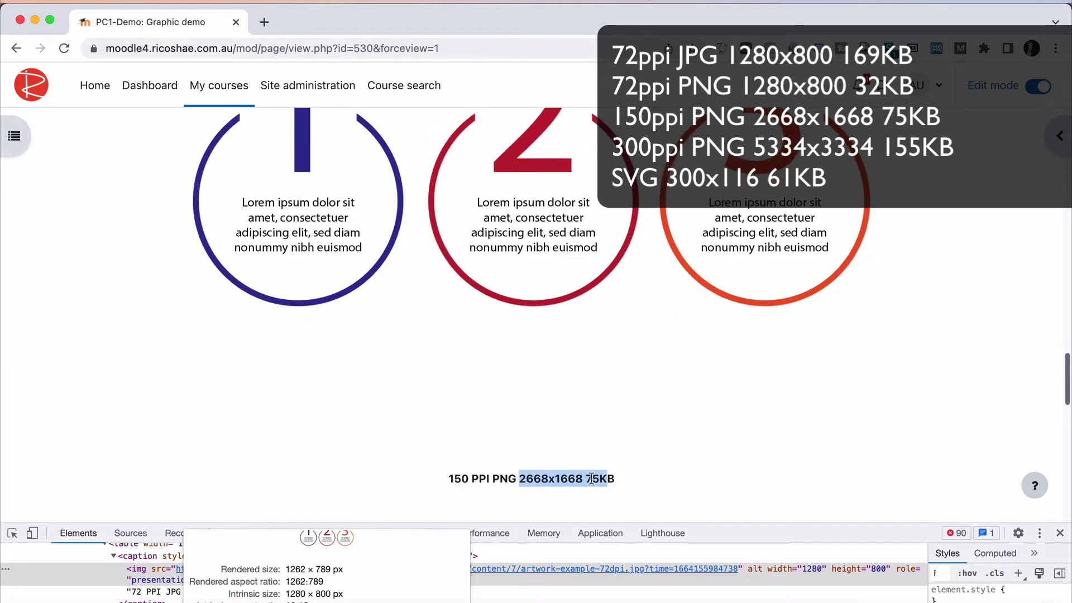
{"action": "left_click", "coordinate": [522, 479]}
{"action": "left_click_drag", "start_coordinate": [522, 479], "coordinate": [616, 479]}
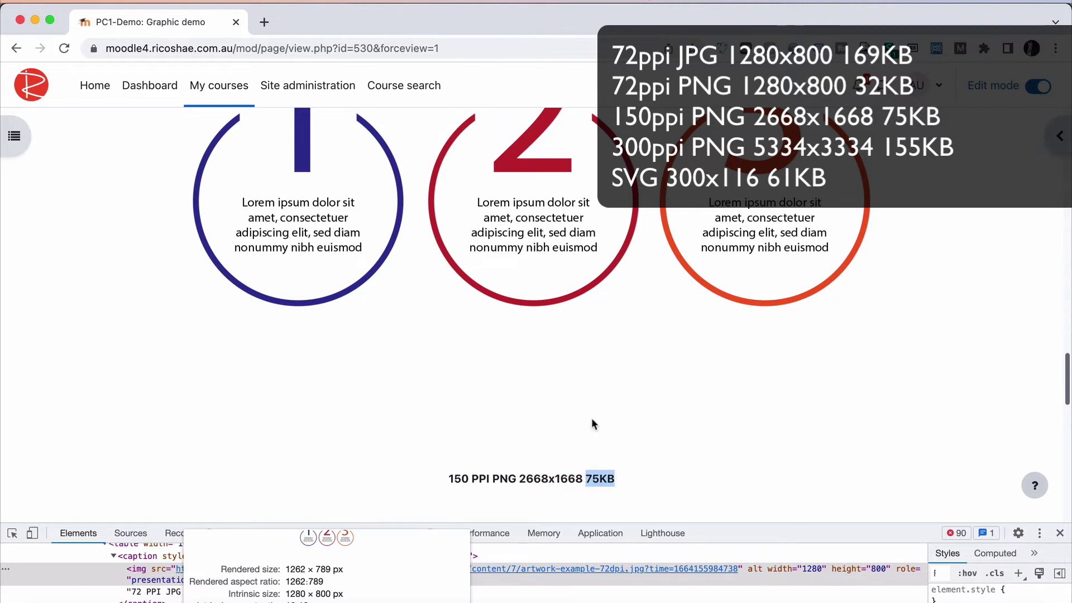
{"action": "scroll", "coordinate": [511, 307], "scroll_direction": "up", "scroll_amount": 3}
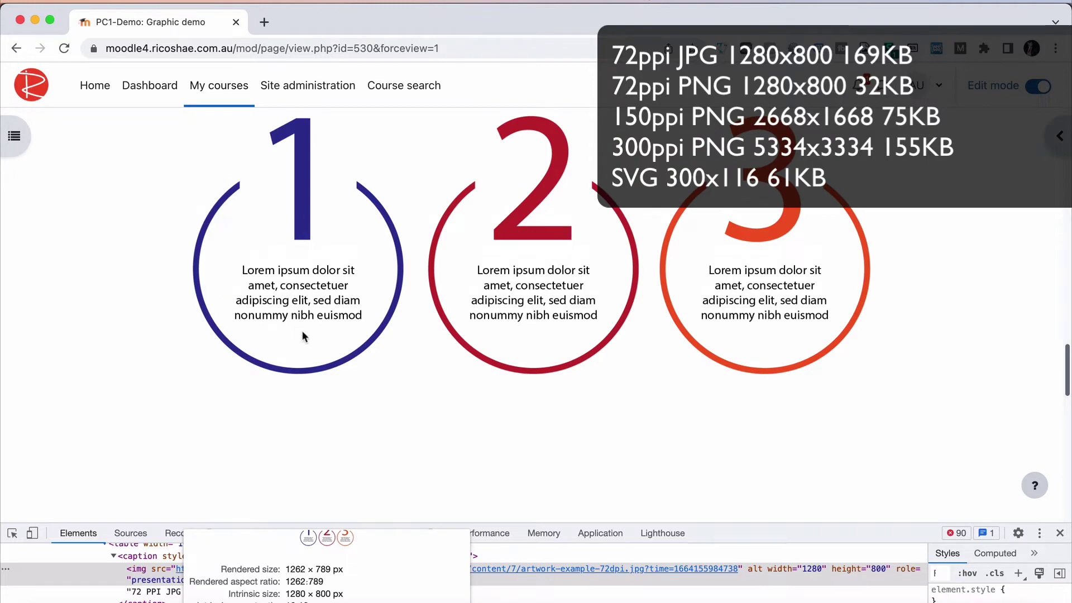
Compare the 150 PPI PNG with the SVG graphic, highlighting the SVG image and its captioned file size
{"action": "scroll", "coordinate": [301, 331], "scroll_direction": "down", "scroll_amount": 3}
{"action": "scroll", "coordinate": [302, 331], "scroll_direction": "up", "scroll_amount": 10}
{"action": "scroll", "coordinate": [302, 331], "scroll_direction": "down", "scroll_amount": 10}
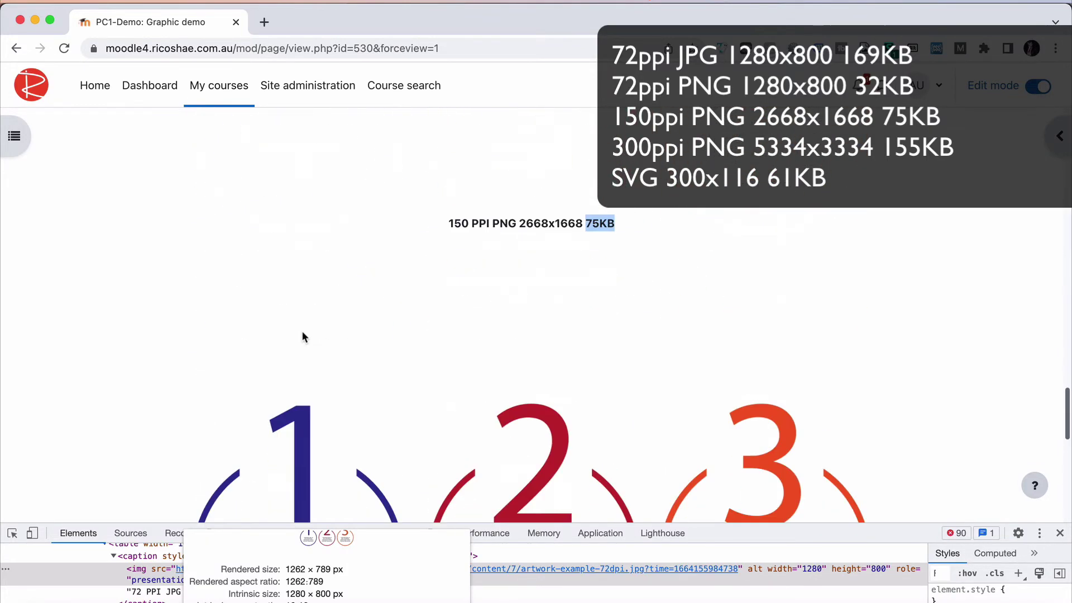
{"action": "scroll", "coordinate": [302, 330], "scroll_direction": "down", "scroll_amount": 10}
{"action": "left_click_drag", "start_coordinate": [397, 307], "coordinate": [639, 311]}
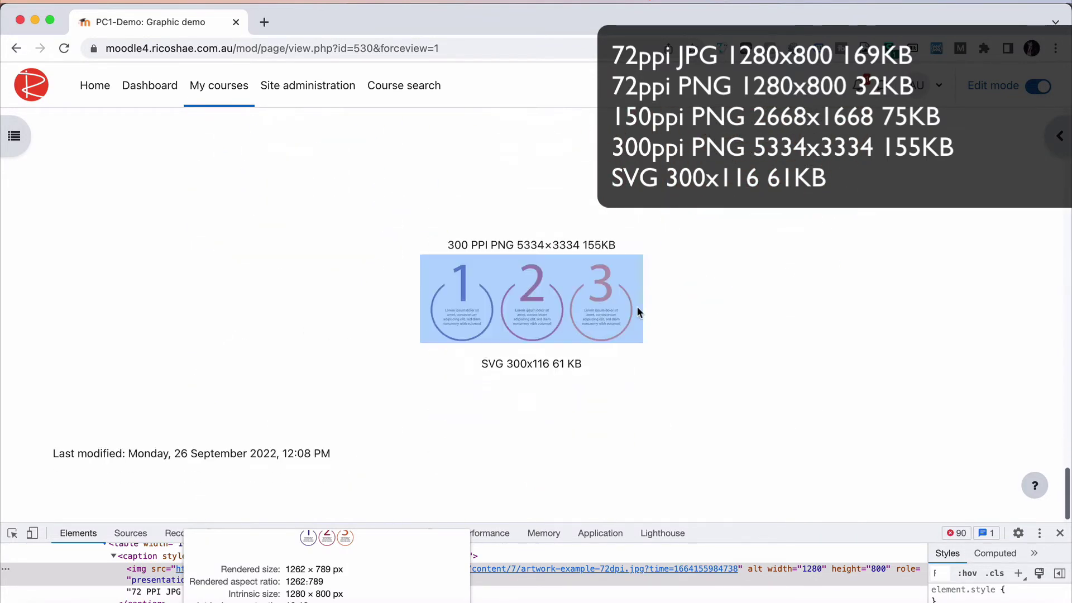
{"action": "left_click_drag", "start_coordinate": [585, 360], "coordinate": [549, 364]}
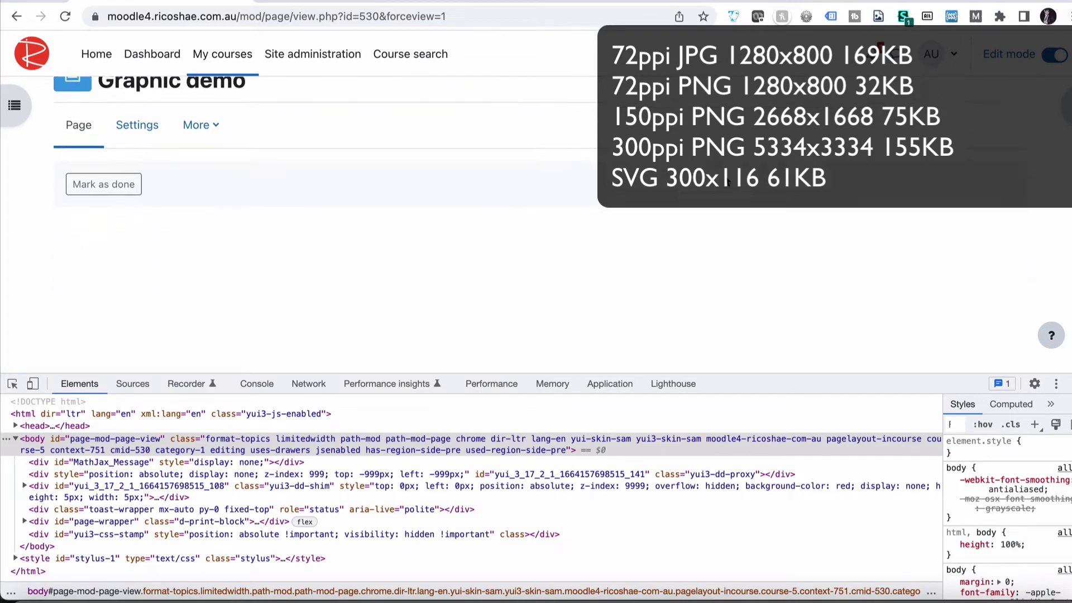
Inspect the 72 PPI JPG image's element in the page source
{"action": "scroll", "coordinate": [727, 183], "scroll_direction": "down", "scroll_amount": 5}
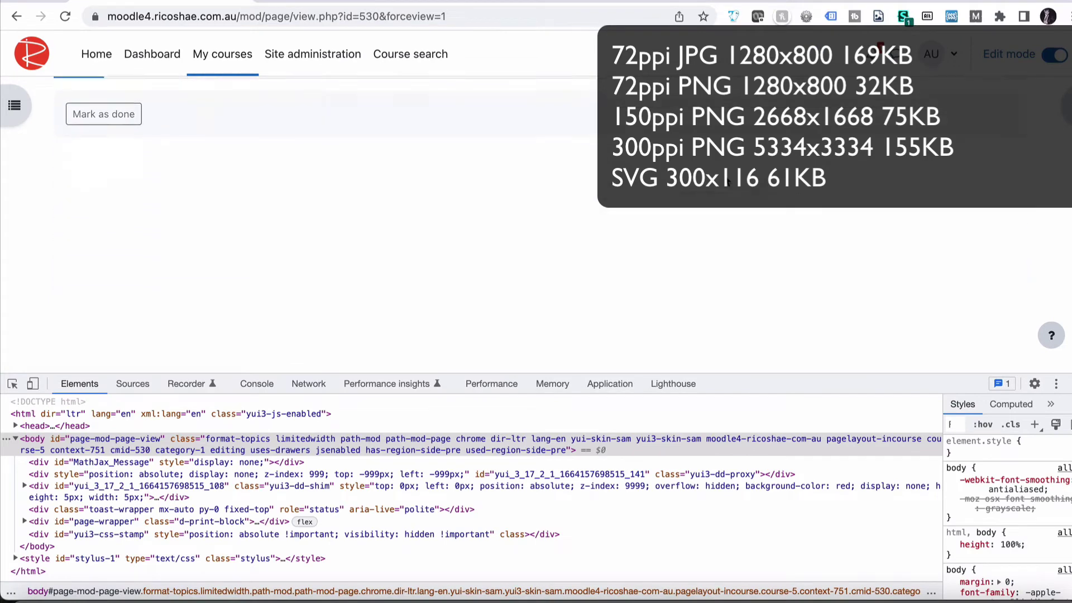
{"action": "scroll", "coordinate": [727, 181], "scroll_direction": "down", "scroll_amount": 1}
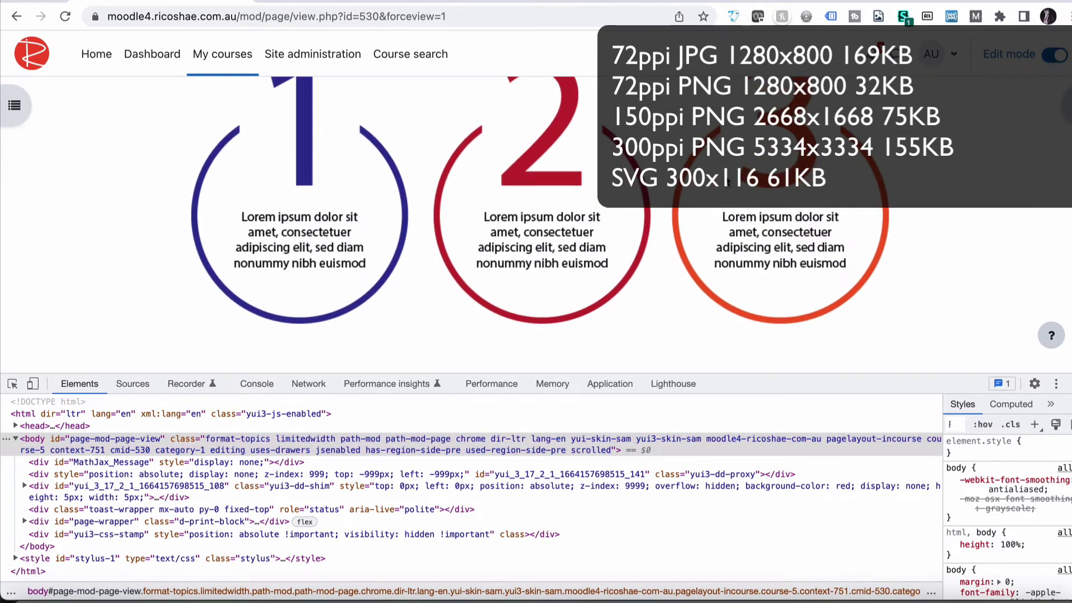
{"action": "scroll", "coordinate": [727, 183], "scroll_direction": "up", "scroll_amount": 1}
{"action": "scroll", "coordinate": [727, 182], "scroll_direction": "down", "scroll_amount": 2}
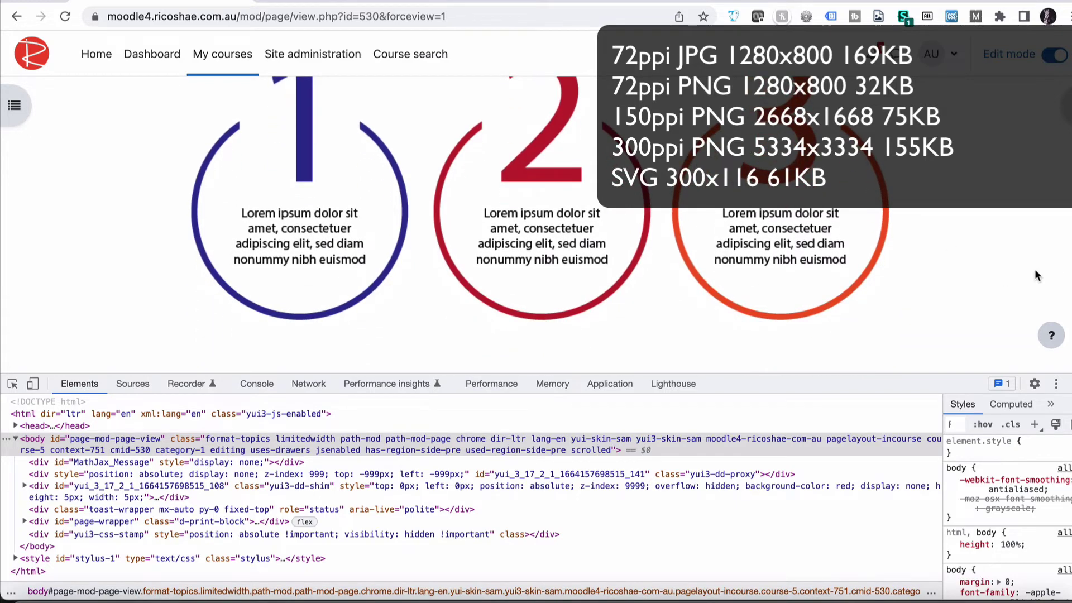
{"action": "double_click", "coordinate": [465, 255]}
{"action": "right_click", "coordinate": [378, 200]}
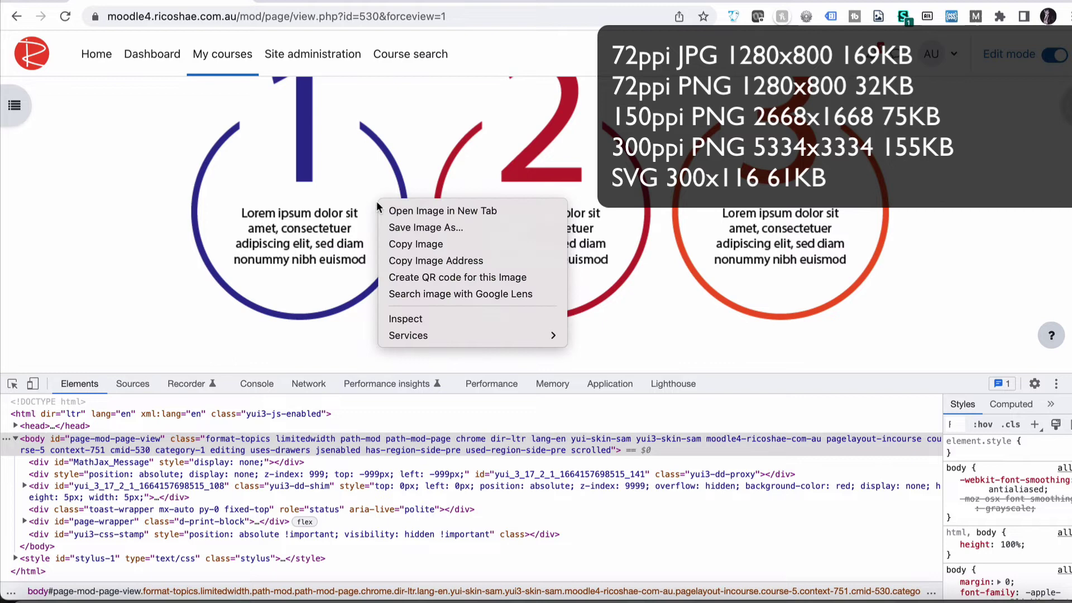
{"action": "left_click", "coordinate": [401, 316]}
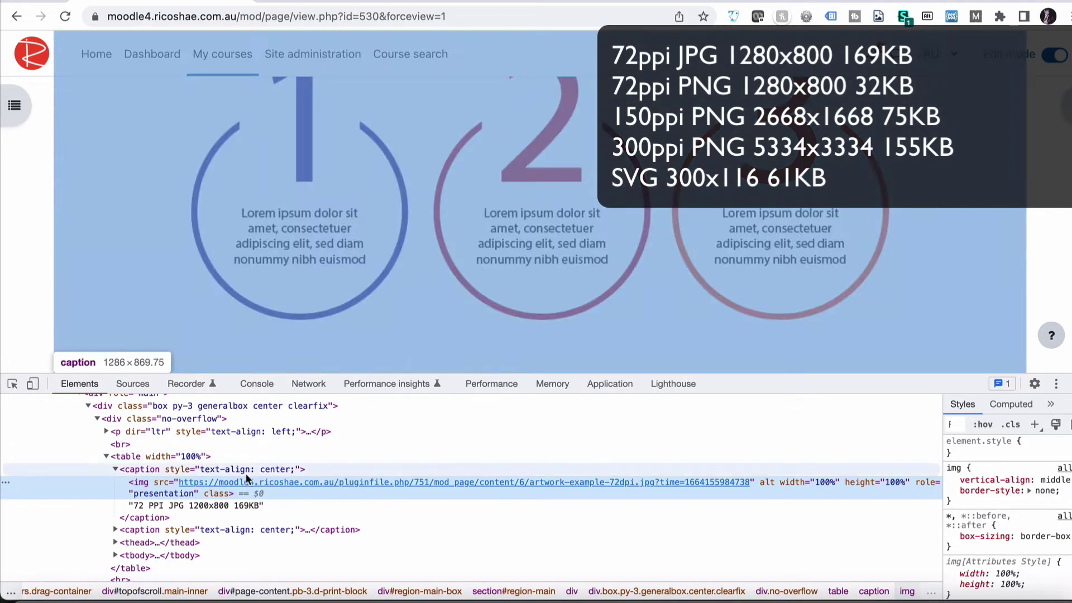
Bring up the 72 PPI JPG source's image details and highlight its intrinsic size and rendered size
{"action": "mouse_move", "coordinate": [244, 484]}
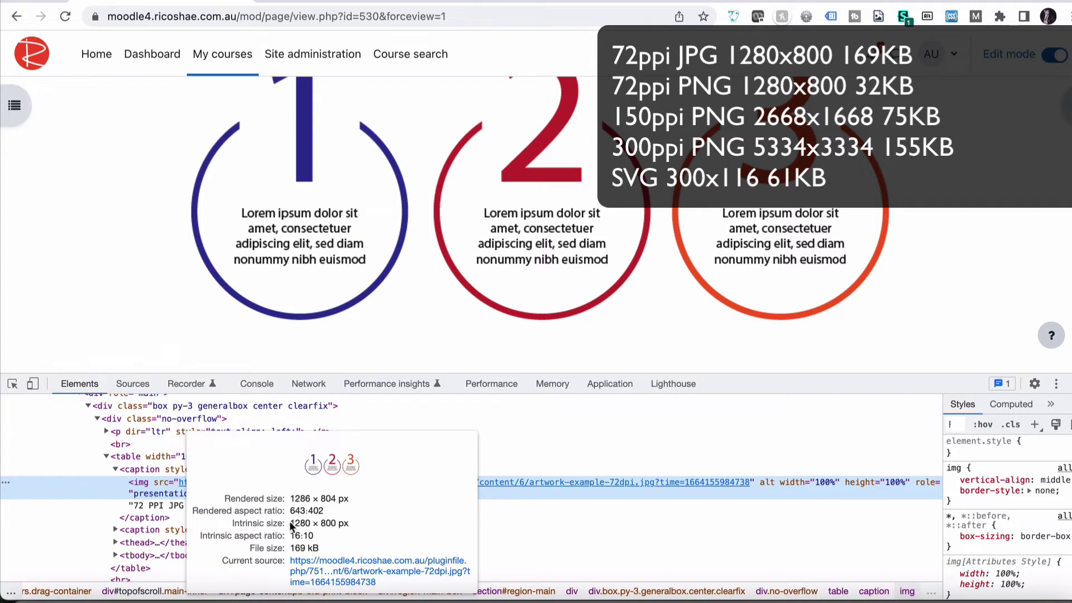
{"action": "left_click_drag", "start_coordinate": [289, 522], "coordinate": [316, 522]}
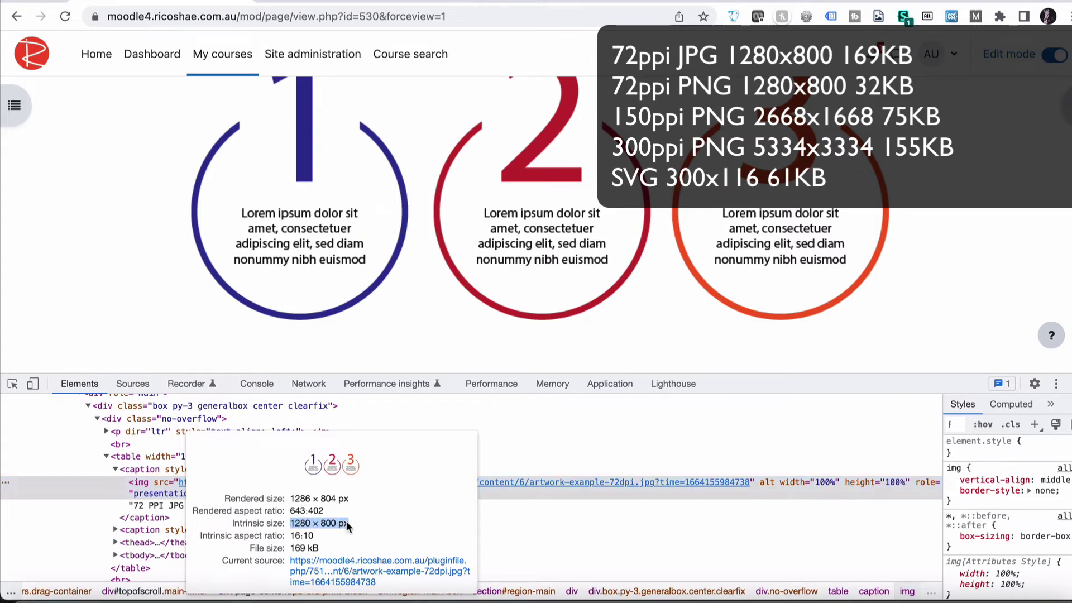
{"action": "left_click", "coordinate": [290, 499]}
{"action": "left_click_drag", "start_coordinate": [290, 499], "coordinate": [350, 504]}
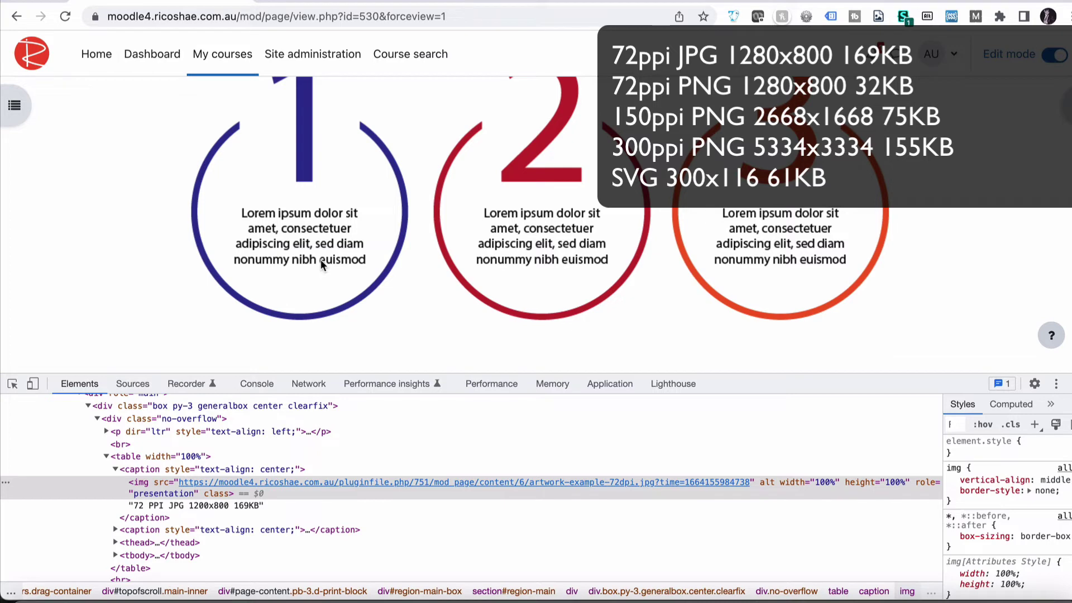
Highlight the start of the 72 PPI JPG caption beneath its image
{"action": "scroll", "coordinate": [556, 234], "scroll_direction": "down", "scroll_amount": 6}
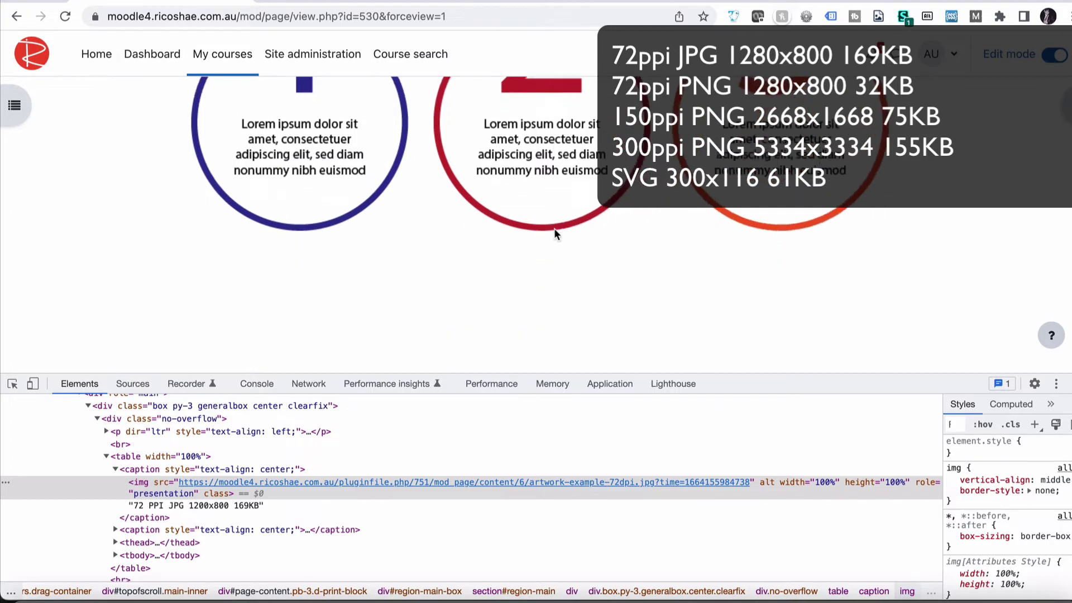
{"action": "scroll", "coordinate": [556, 234], "scroll_direction": "down", "scroll_amount": 1}
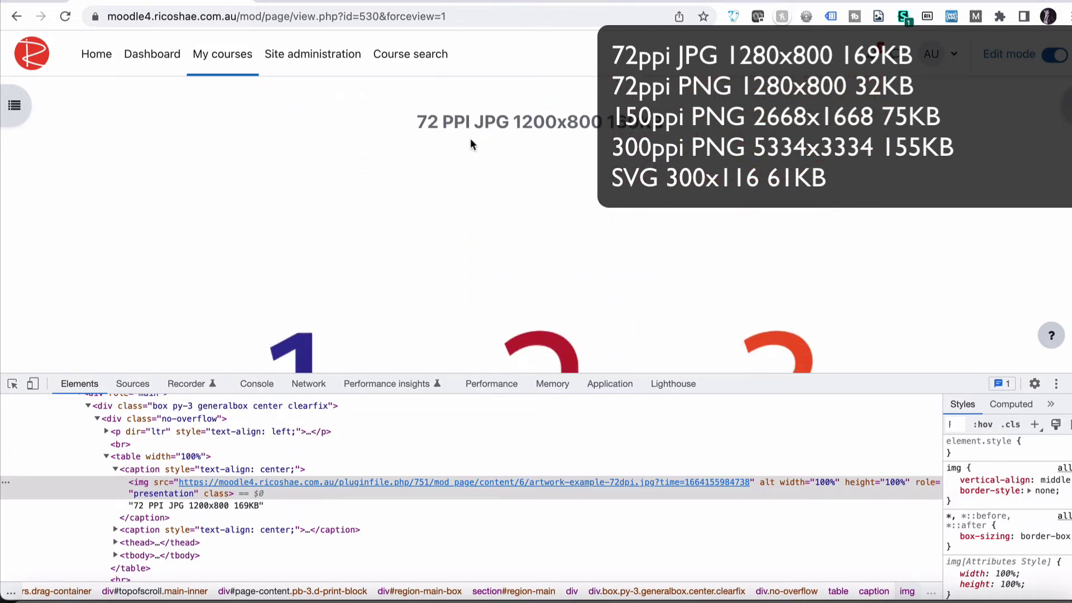
{"action": "left_click_drag", "start_coordinate": [416, 120], "coordinate": [546, 118]}
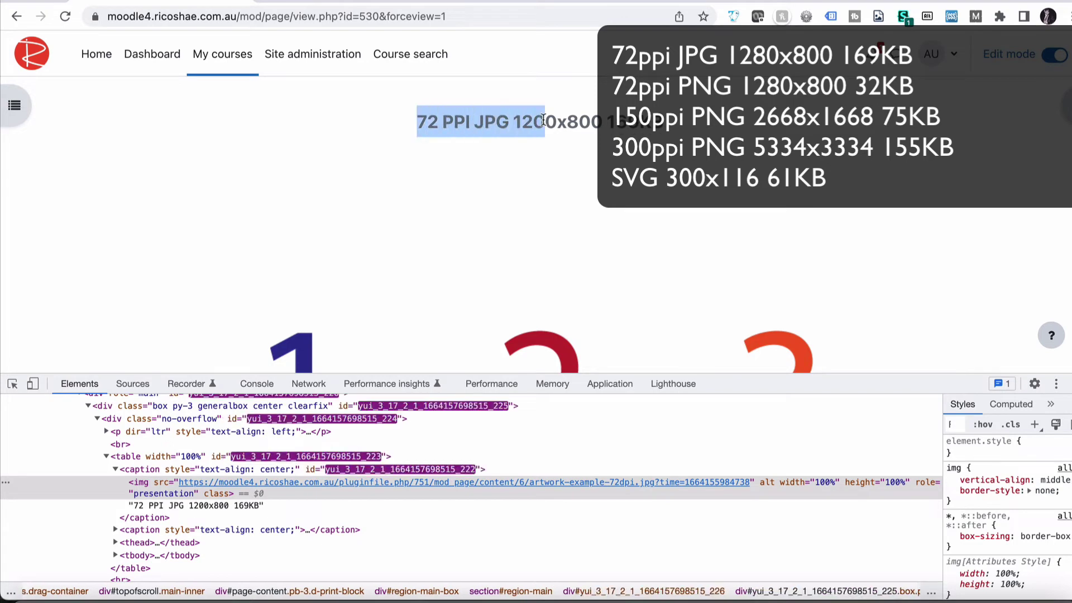
Inspect the 72 PPI PNG image and bring up its rendered size, intrinsic size and file size details
{"action": "scroll", "coordinate": [546, 117], "scroll_direction": "down", "scroll_amount": 5}
{"action": "scroll", "coordinate": [545, 124], "scroll_direction": "down", "scroll_amount": 2}
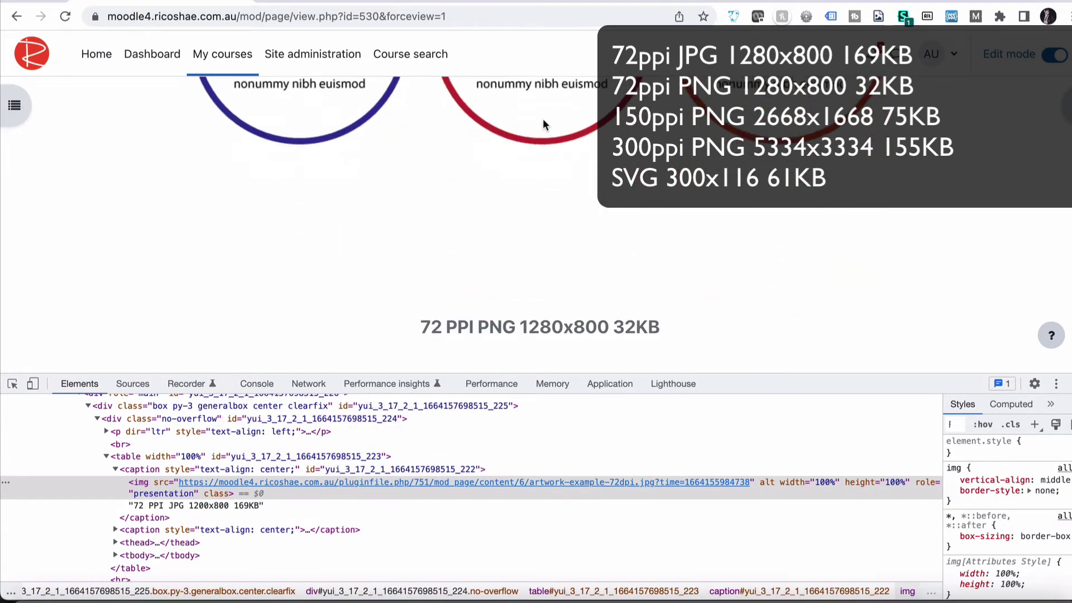
{"action": "scroll", "coordinate": [544, 124], "scroll_direction": "up", "scroll_amount": 1}
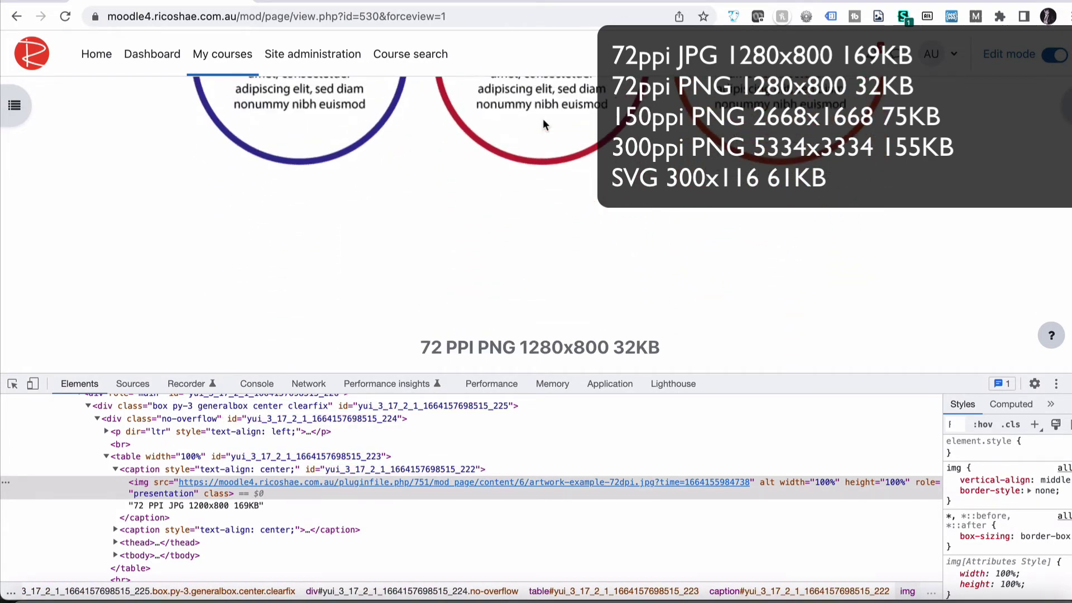
{"action": "scroll", "coordinate": [545, 124], "scroll_direction": "up", "scroll_amount": 3}
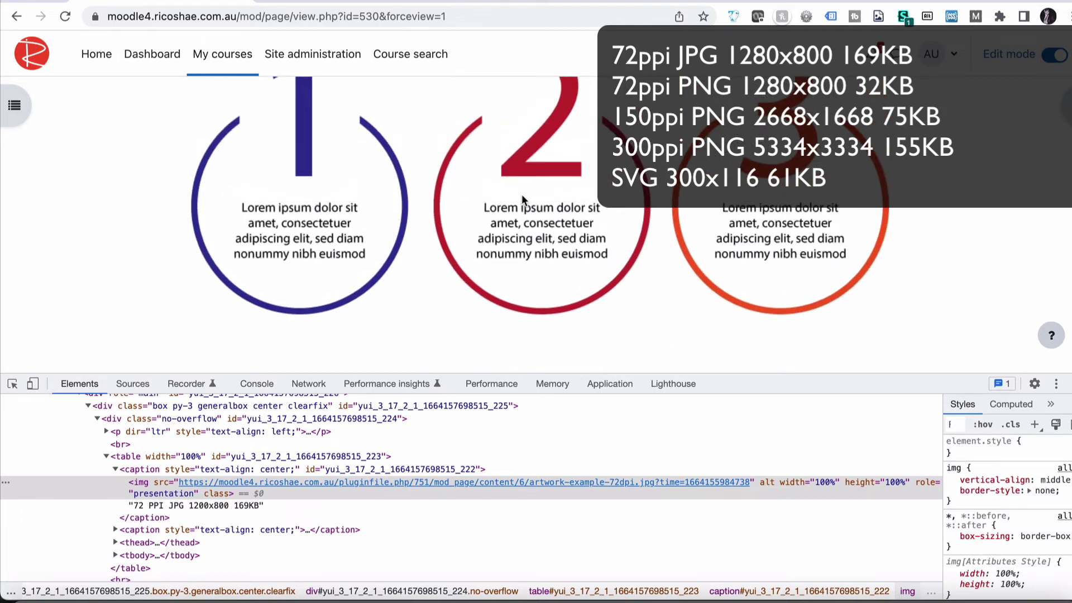
{"action": "right_click", "coordinate": [523, 198]}
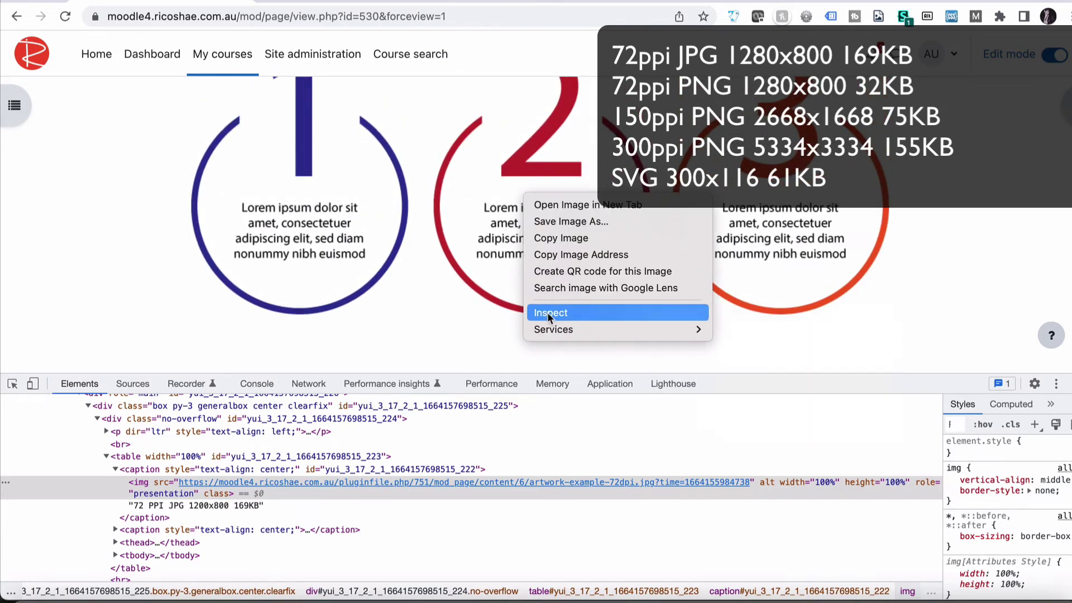
{"action": "left_click", "coordinate": [547, 312]}
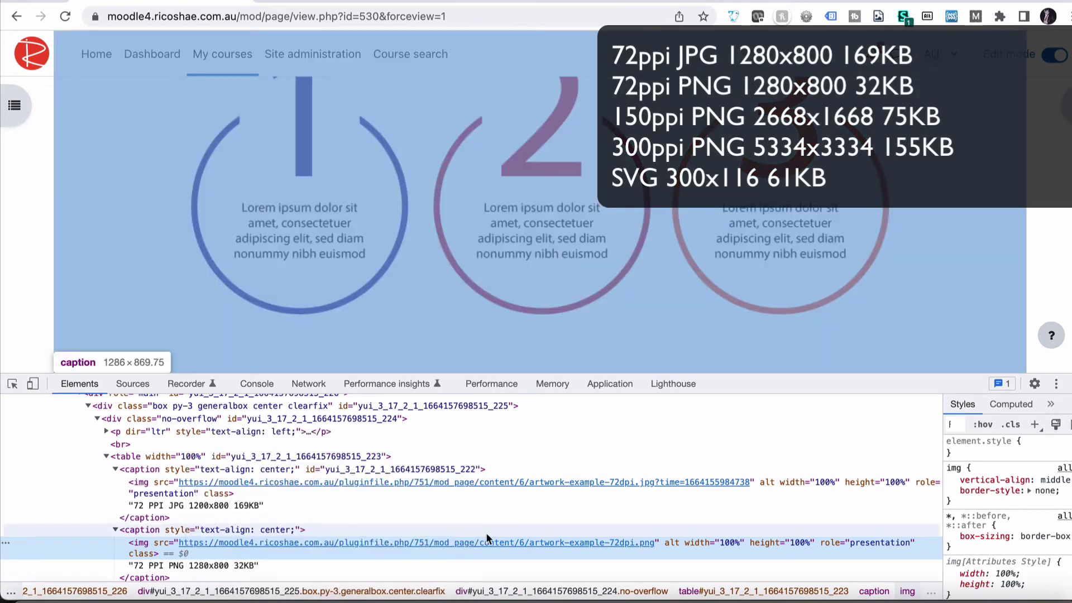
{"action": "mouse_move", "coordinate": [487, 541]}
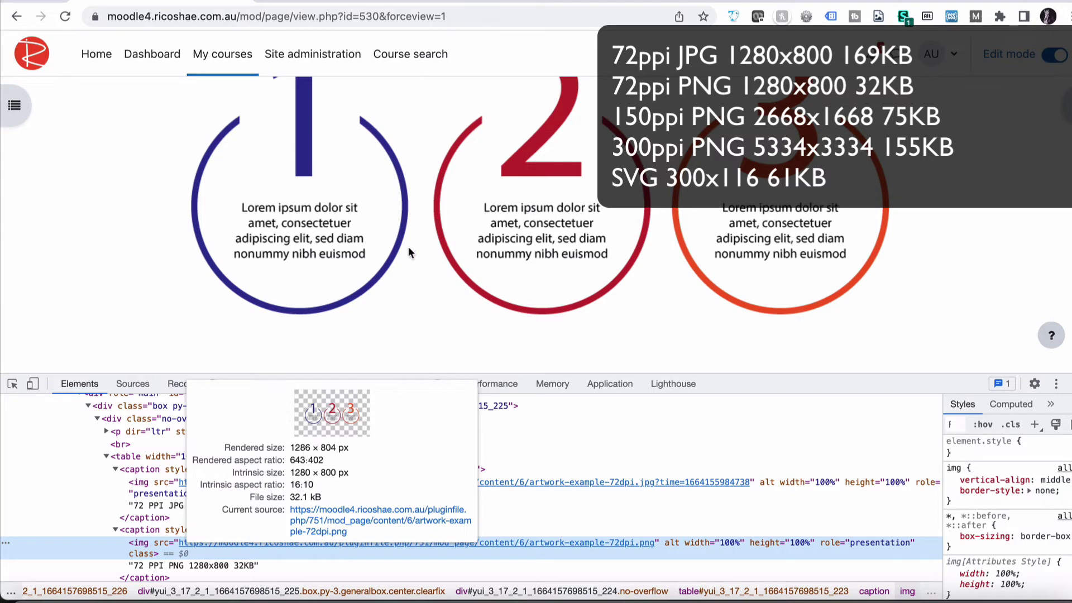
Highlight the 150 PPI PNG caption and review it against the image above
{"action": "scroll", "coordinate": [447, 239], "scroll_direction": "down", "scroll_amount": 10}
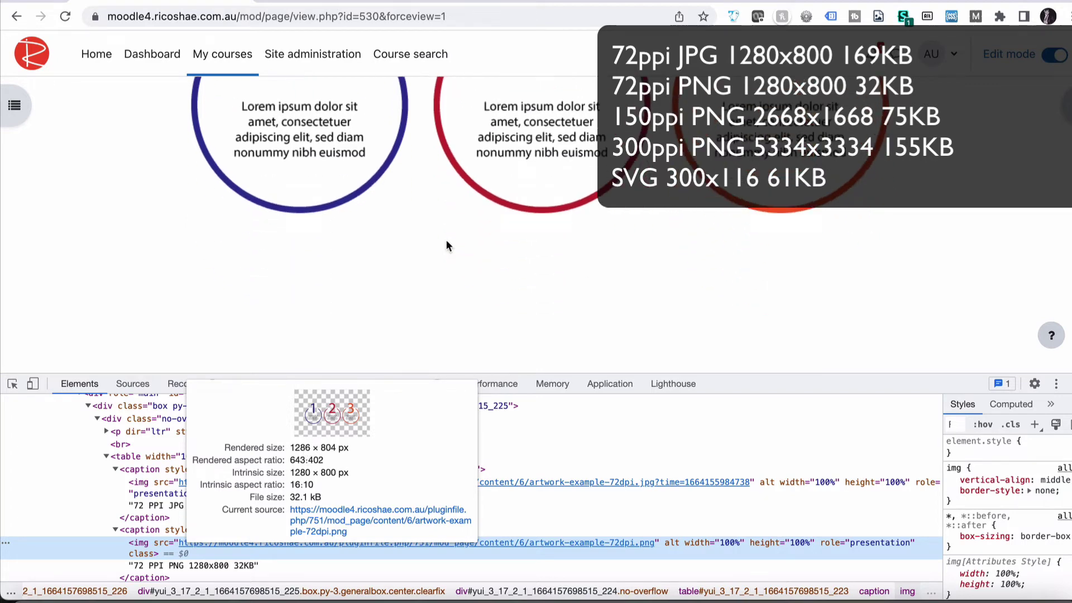
{"action": "scroll", "coordinate": [447, 246], "scroll_direction": "down", "scroll_amount": 1}
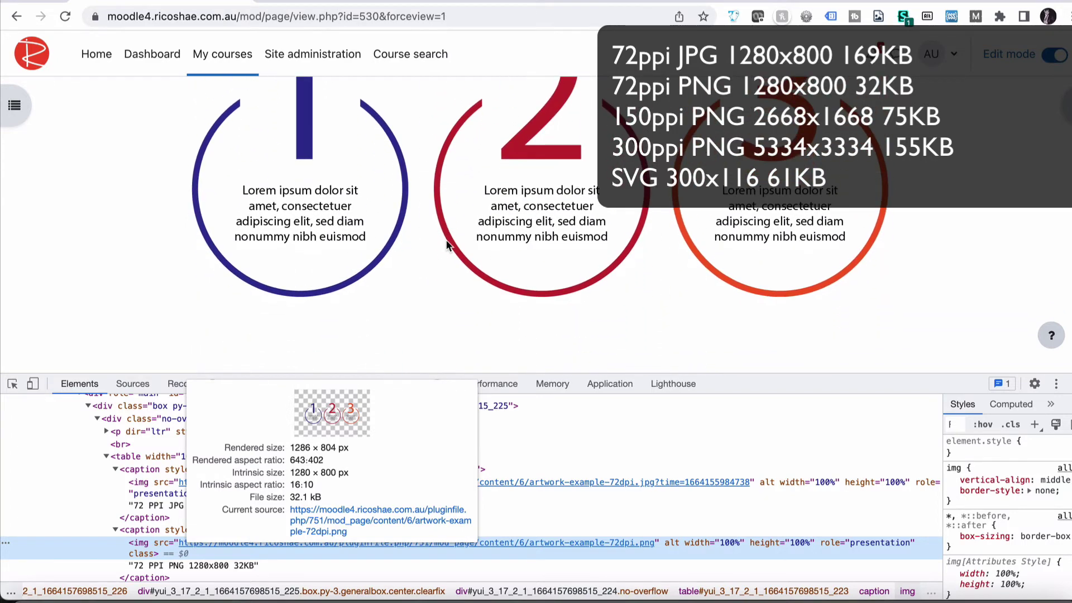
{"action": "scroll", "coordinate": [446, 246], "scroll_direction": "down", "scroll_amount": 3}
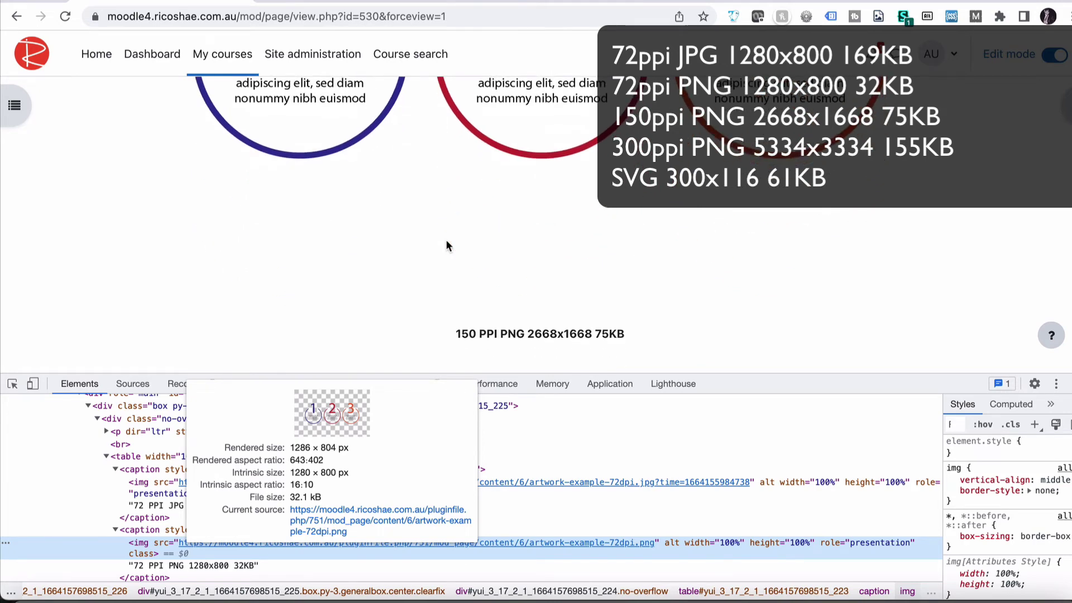
{"action": "left_click_drag", "start_coordinate": [456, 334], "coordinate": [625, 335]}
{"action": "scroll", "coordinate": [618, 336], "scroll_direction": "up", "scroll_amount": 6}
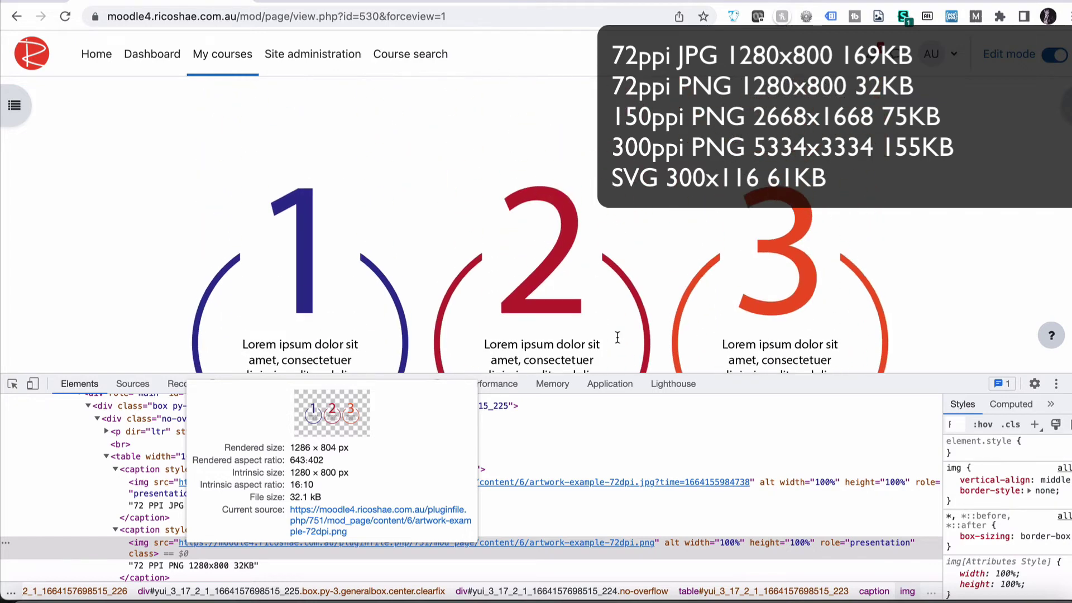
{"action": "scroll", "coordinate": [620, 239], "scroll_direction": "down", "scroll_amount": 5}
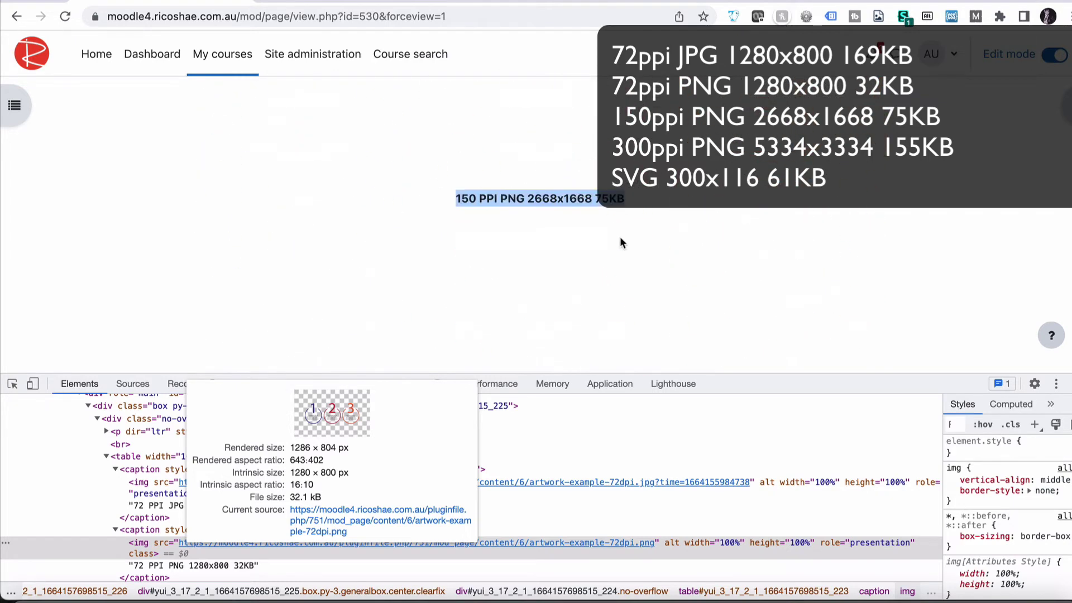
Inspect the 150 PPI PNG image, bring up its source details and highlight its intrinsic size
{"action": "scroll", "coordinate": [621, 241], "scroll_direction": "up", "scroll_amount": 9}
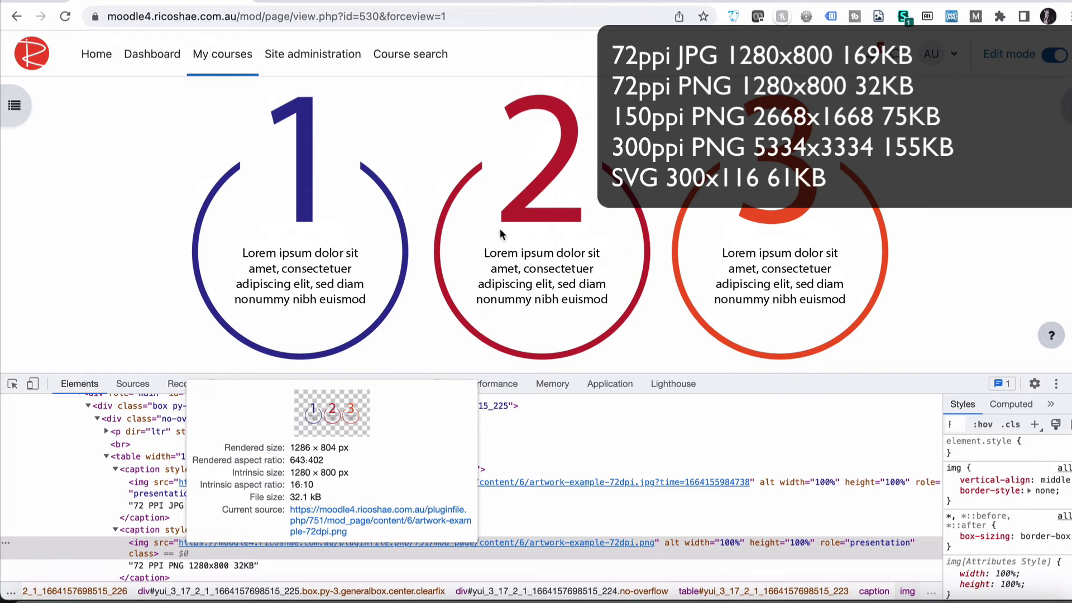
{"action": "right_click", "coordinate": [501, 229]}
{"action": "left_click", "coordinate": [539, 347]}
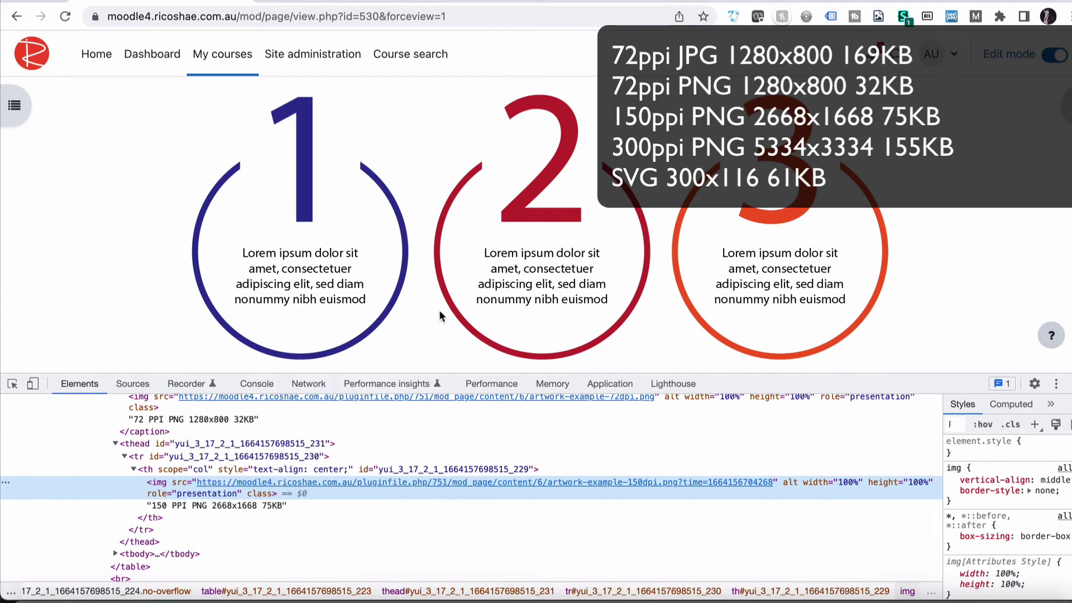
{"action": "scroll", "coordinate": [439, 310], "scroll_direction": "down", "scroll_amount": 1}
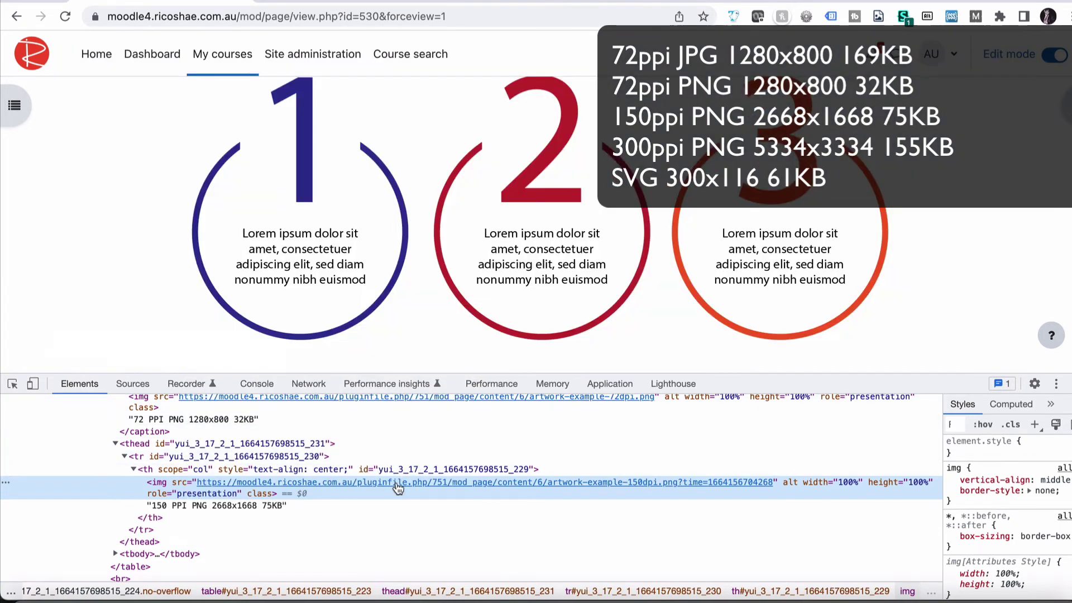
{"action": "mouse_move", "coordinate": [397, 489]}
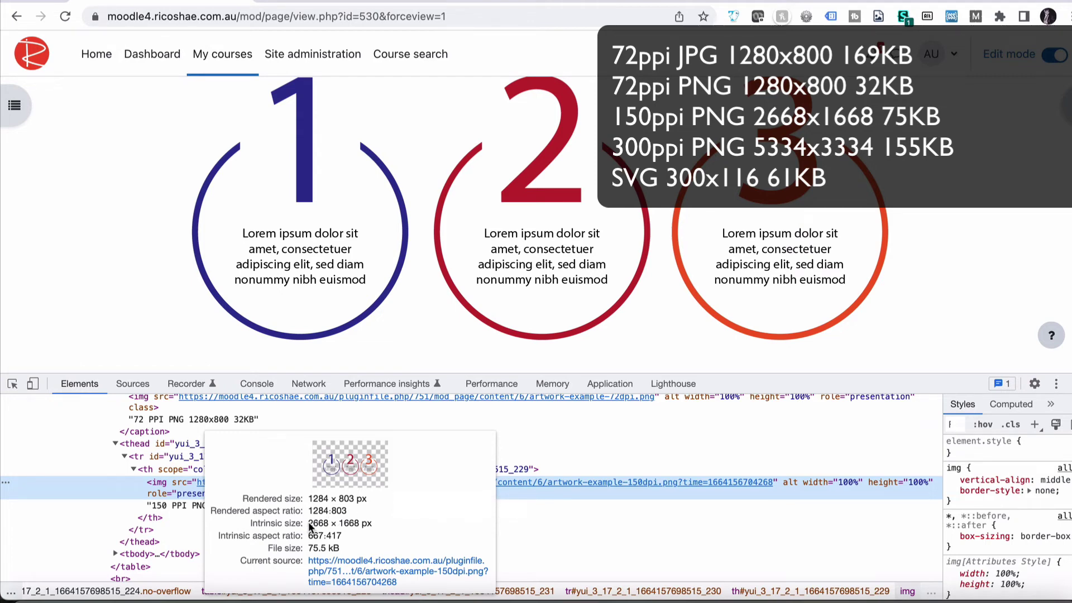
{"action": "left_click_drag", "start_coordinate": [308, 522], "coordinate": [359, 527]}
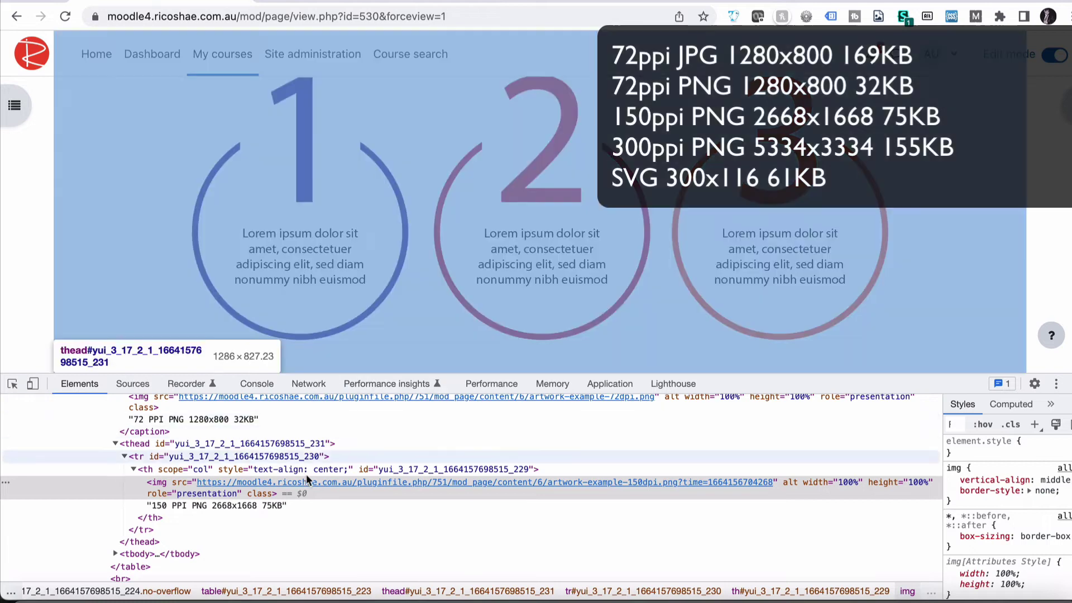
{"action": "mouse_move", "coordinate": [302, 485]}
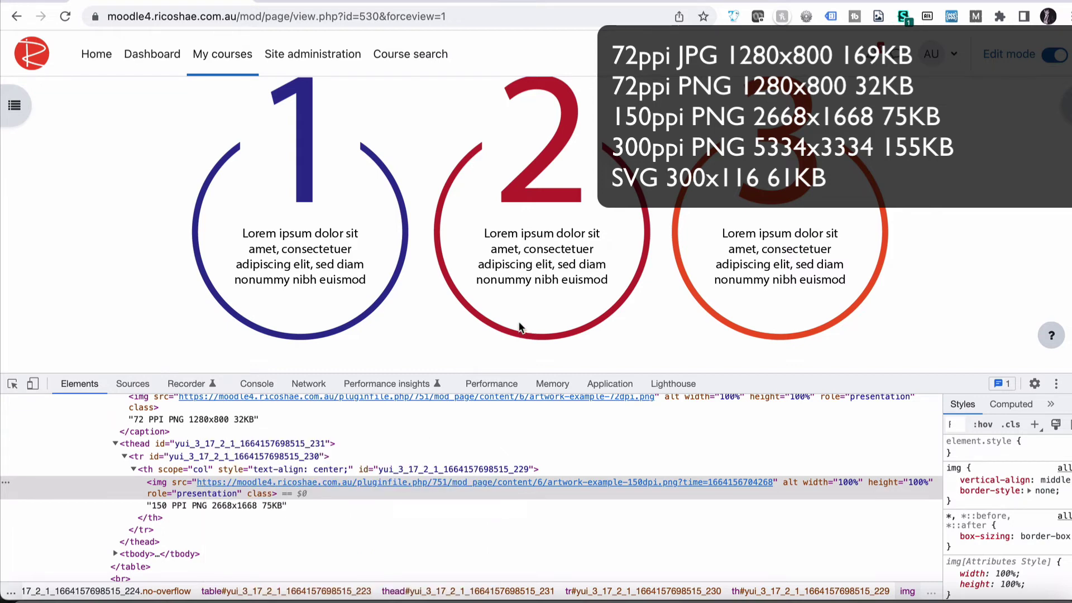
Highlight the dimensions and the file size in the 150 PPI PNG caption, comparing them with the inspected details
{"action": "scroll", "coordinate": [518, 327], "scroll_direction": "down", "scroll_amount": 2}
{"action": "scroll", "coordinate": [518, 327], "scroll_direction": "down", "scroll_amount": 3}
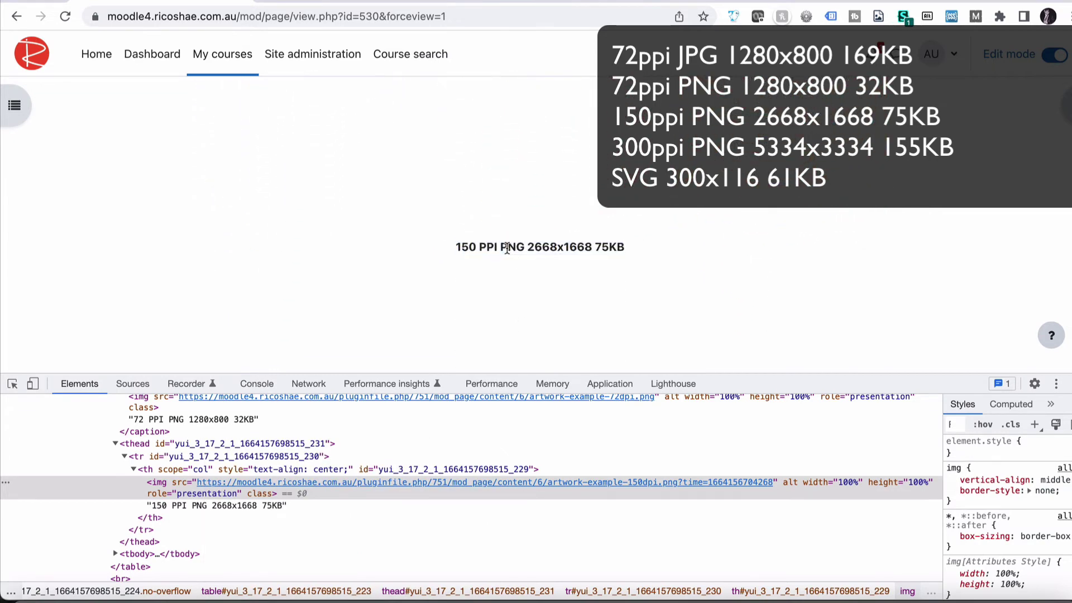
{"action": "double_click", "coordinate": [538, 246]}
{"action": "scroll", "coordinate": [494, 249], "scroll_direction": "up", "scroll_amount": 1}
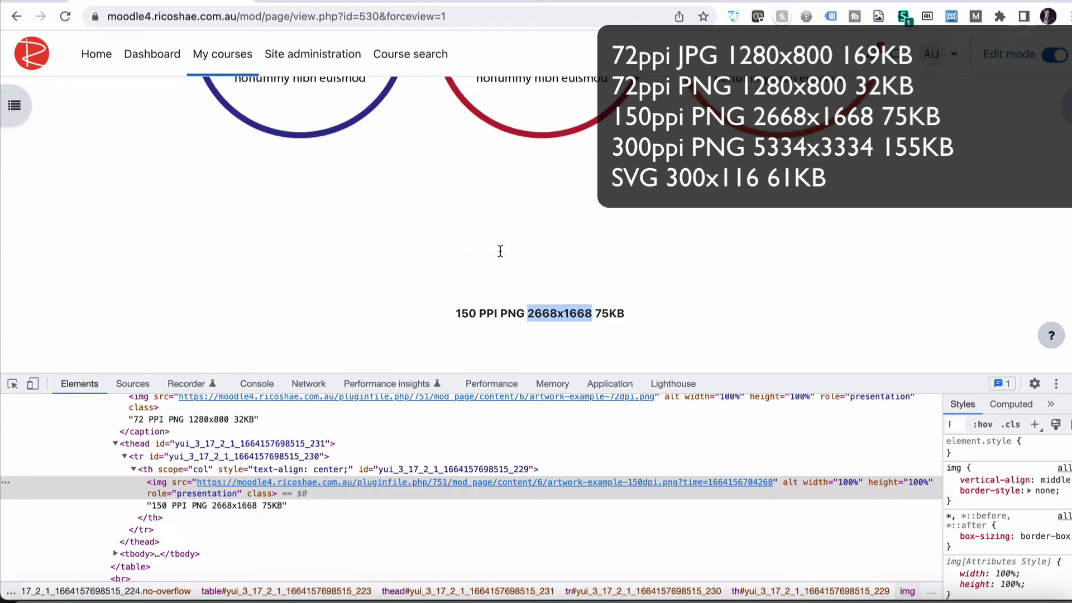
{"action": "double_click", "coordinate": [608, 313]}
{"action": "scroll", "coordinate": [452, 282], "scroll_direction": "up", "scroll_amount": 2}
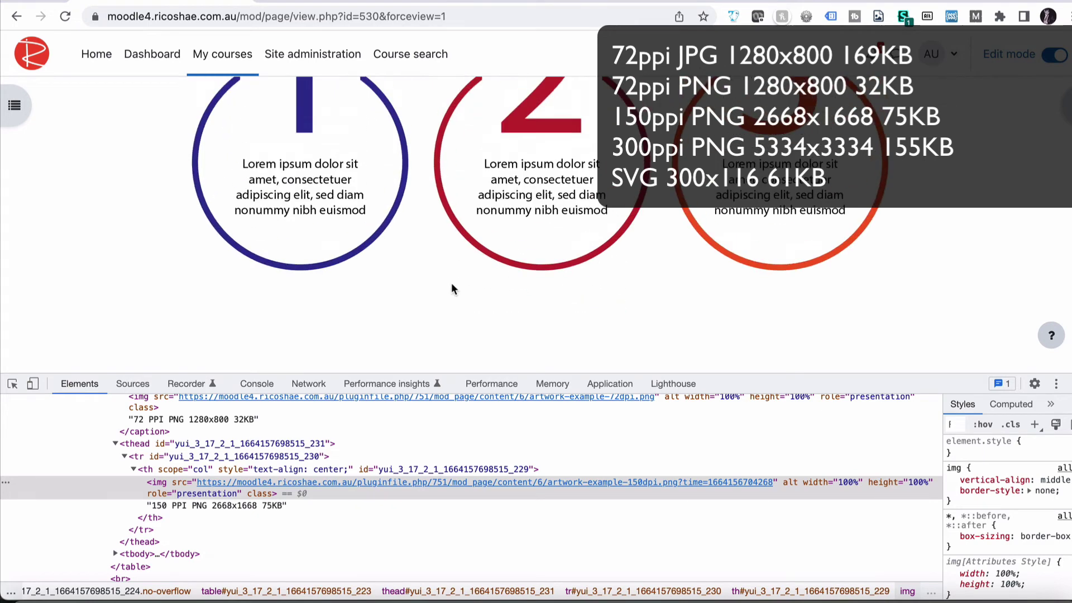
Inspect the 300 PPI PNG image and bring up its rendered size, intrinsic size and file size details
{"action": "scroll", "coordinate": [451, 283], "scroll_direction": "down", "scroll_amount": 3}
{"action": "scroll", "coordinate": [451, 283], "scroll_direction": "down", "scroll_amount": 5}
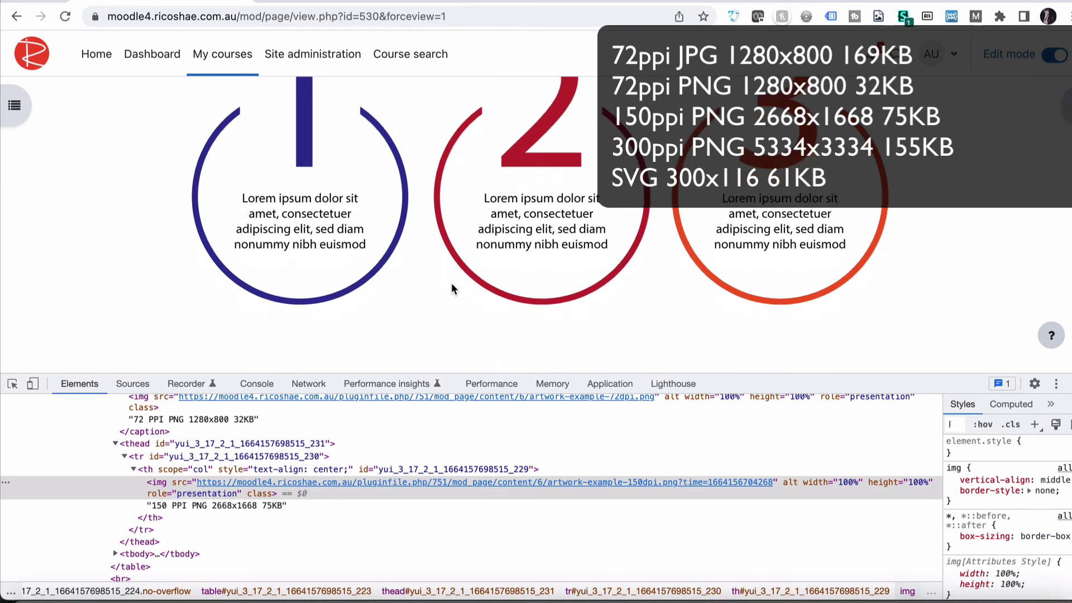
{"action": "scroll", "coordinate": [452, 287], "scroll_direction": "down", "scroll_amount": 3}
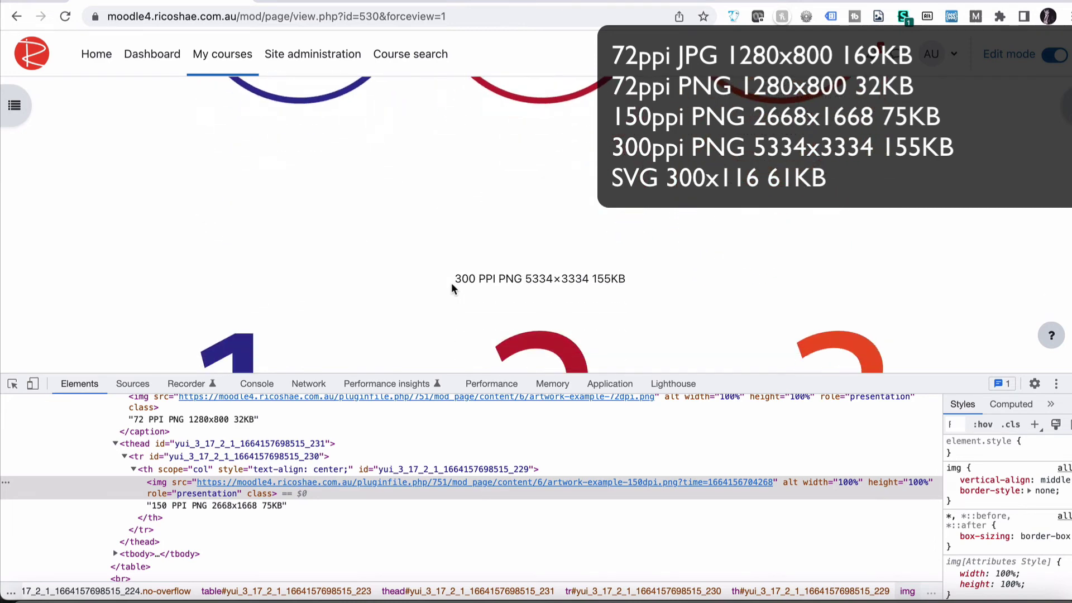
{"action": "scroll", "coordinate": [452, 288], "scroll_direction": "up", "scroll_amount": 8}
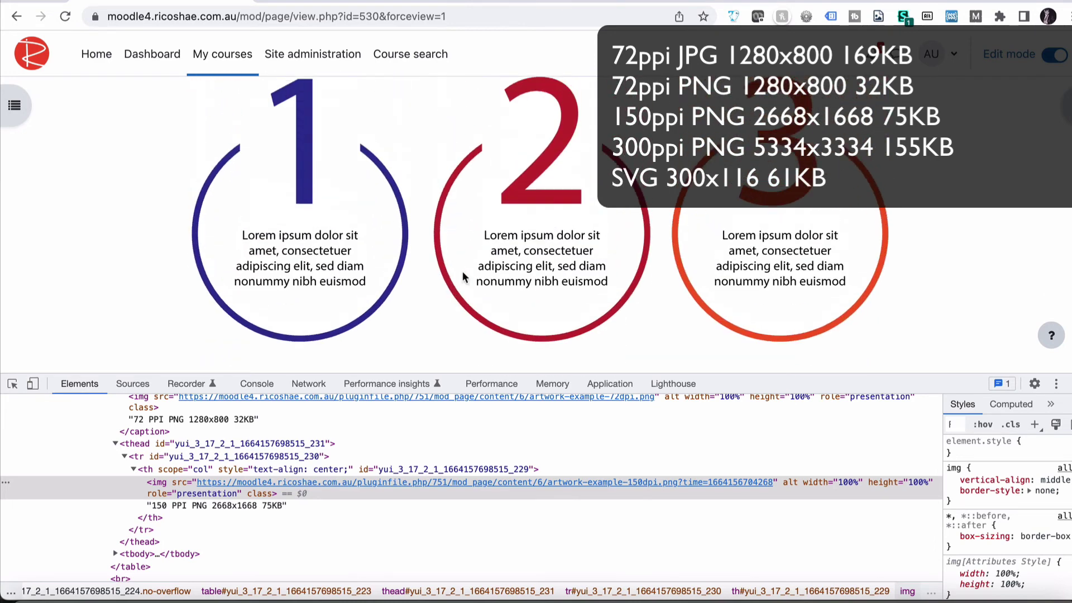
{"action": "right_click", "coordinate": [503, 237]}
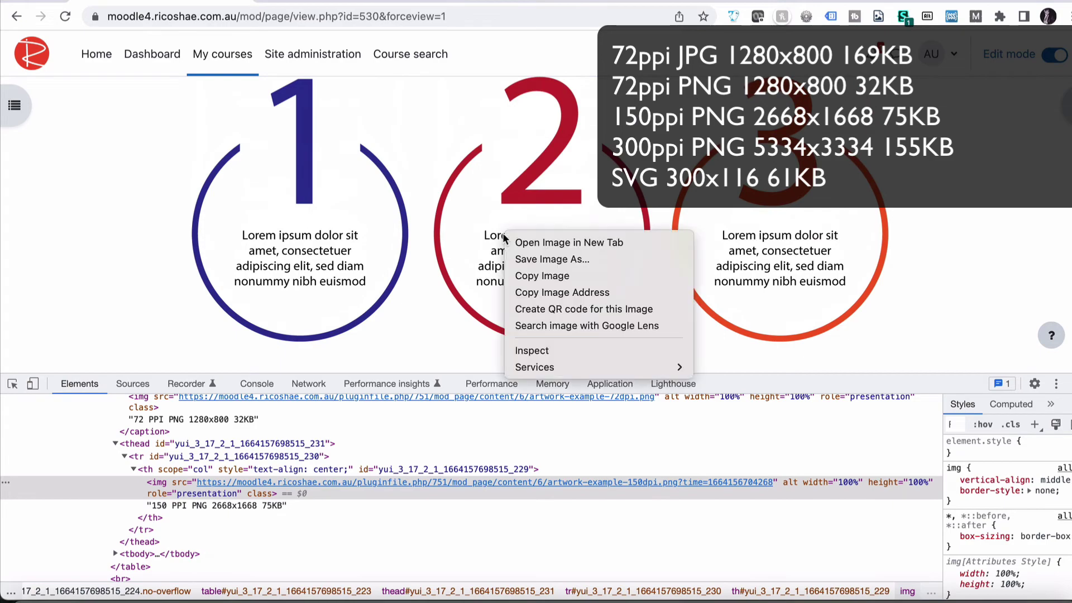
{"action": "left_click", "coordinate": [527, 346]}
{"action": "mouse_move", "coordinate": [373, 483]}
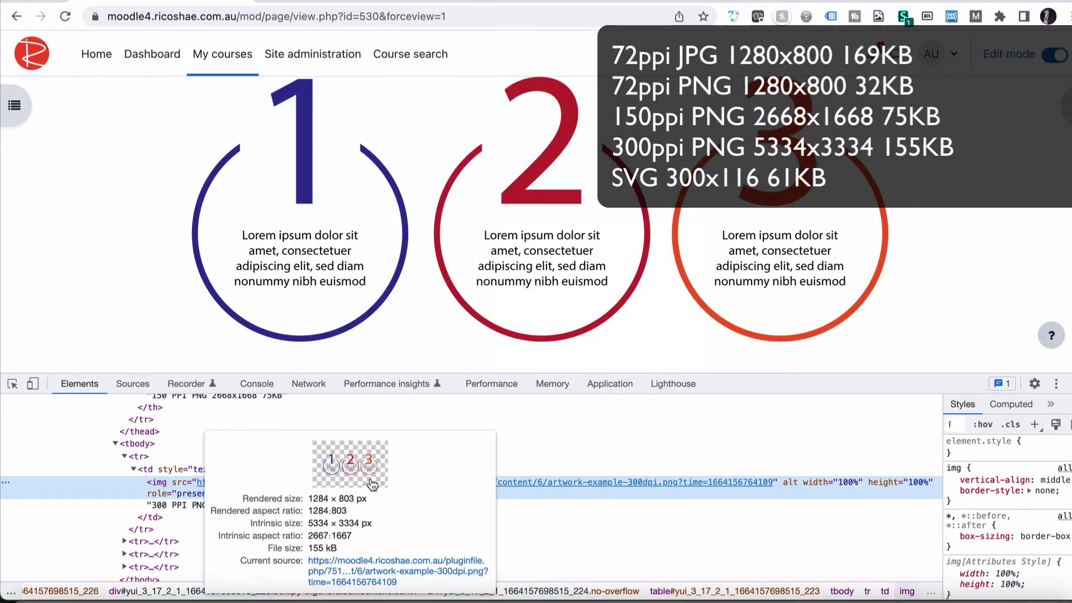
Highlight the intrinsic size and the rendered size in the 300 PPI PNG's details to compare them
{"action": "left_click_drag", "start_coordinate": [310, 524], "coordinate": [327, 521]}
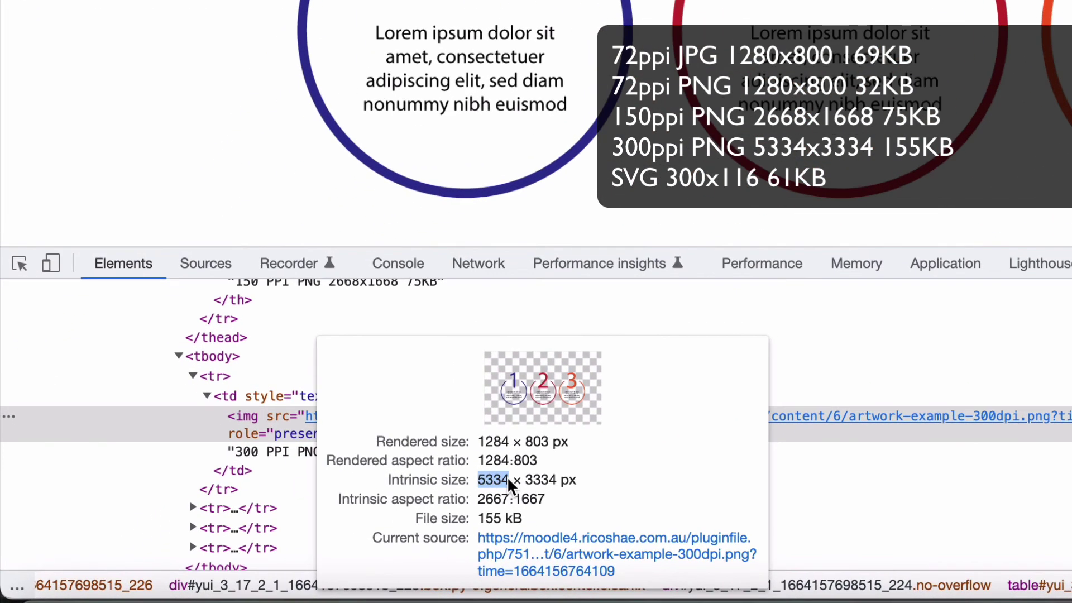
{"action": "left_click_drag", "start_coordinate": [508, 483], "coordinate": [556, 484]}
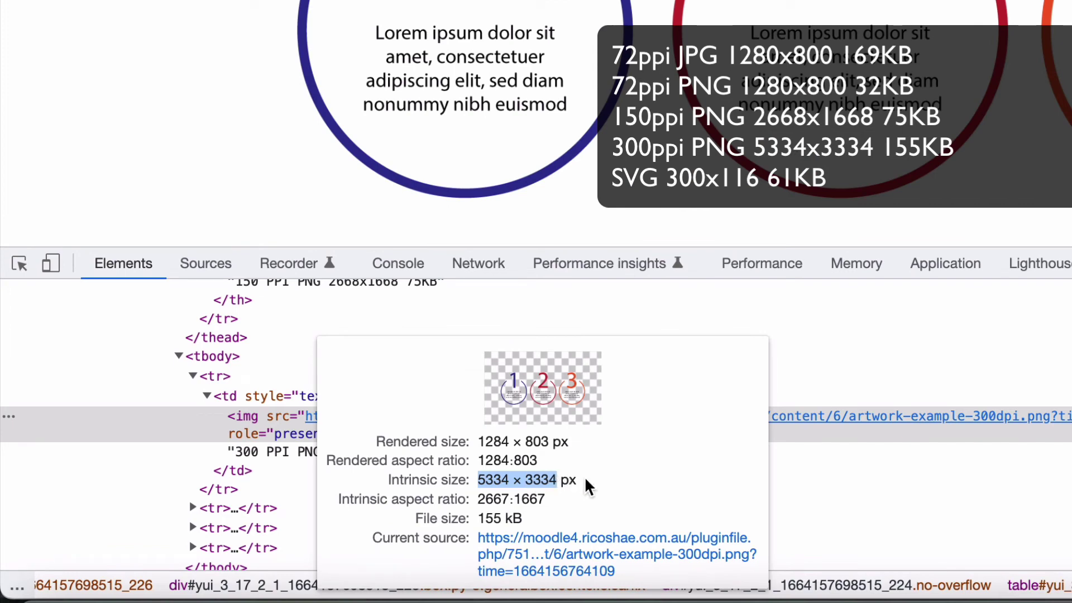
{"action": "left_click_drag", "start_coordinate": [478, 442], "coordinate": [555, 442]}
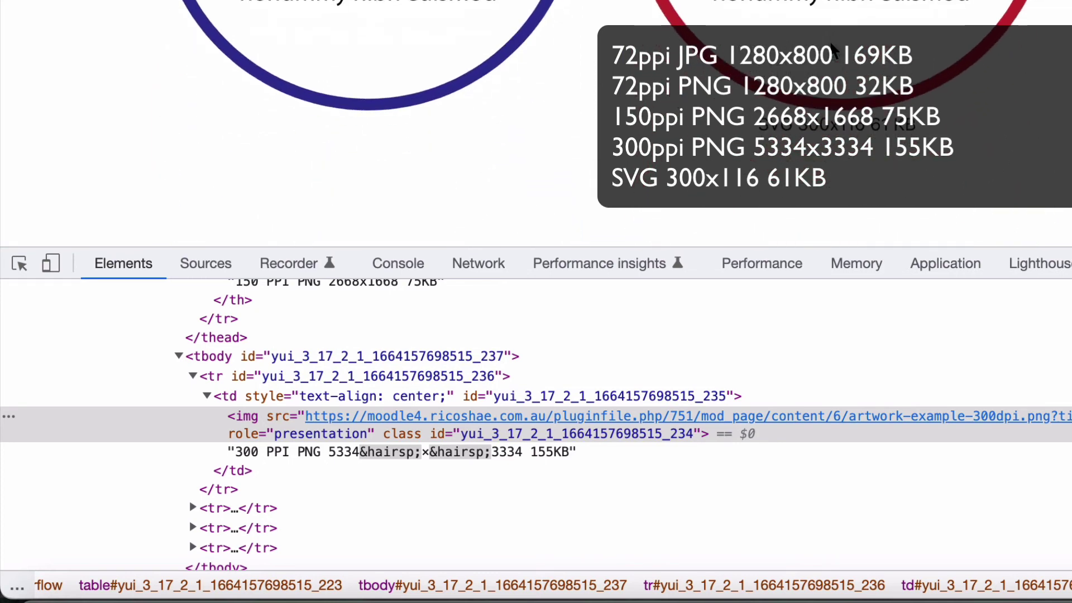
Highlight the SVG caption, inspect the SVG image's source details and highlight its rendered size
{"action": "left_click_drag", "start_coordinate": [761, 127], "coordinate": [927, 137]}
{"action": "left_click", "coordinate": [800, 127]}
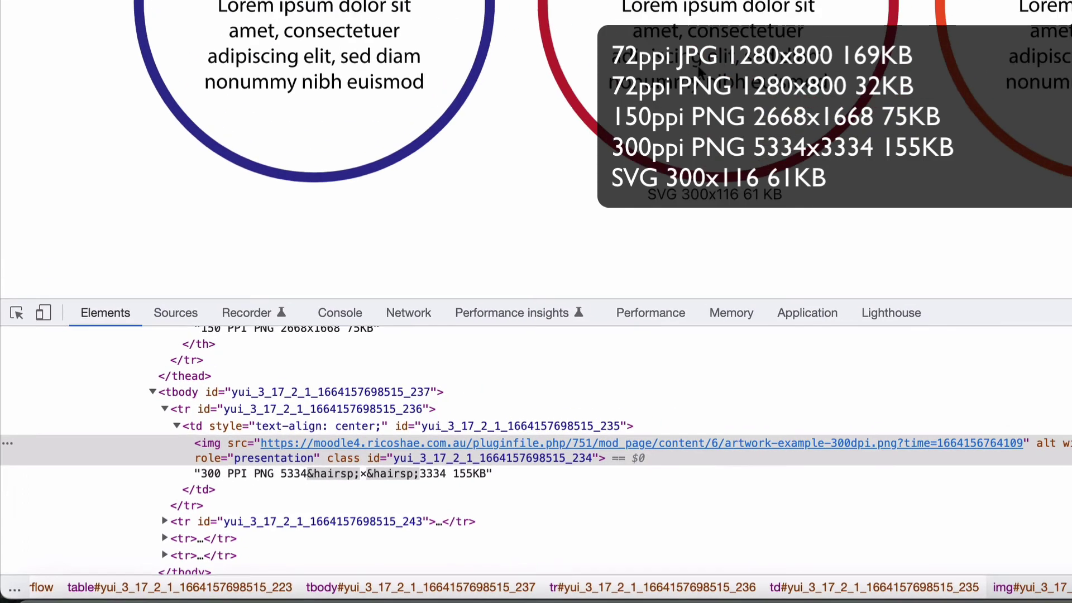
{"action": "right_click", "coordinate": [521, 206]}
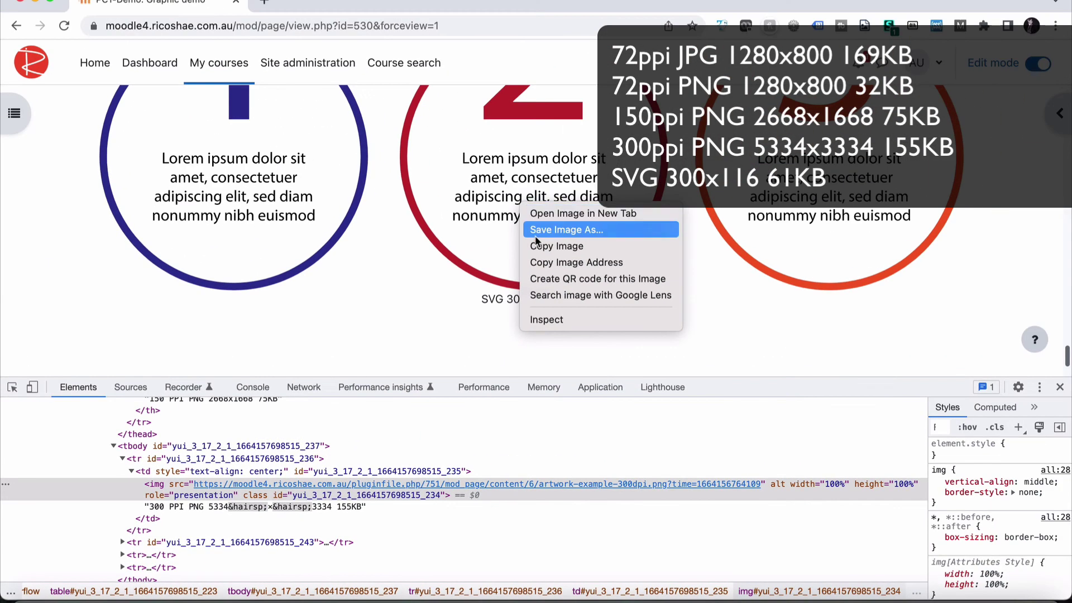
{"action": "left_click", "coordinate": [541, 318]}
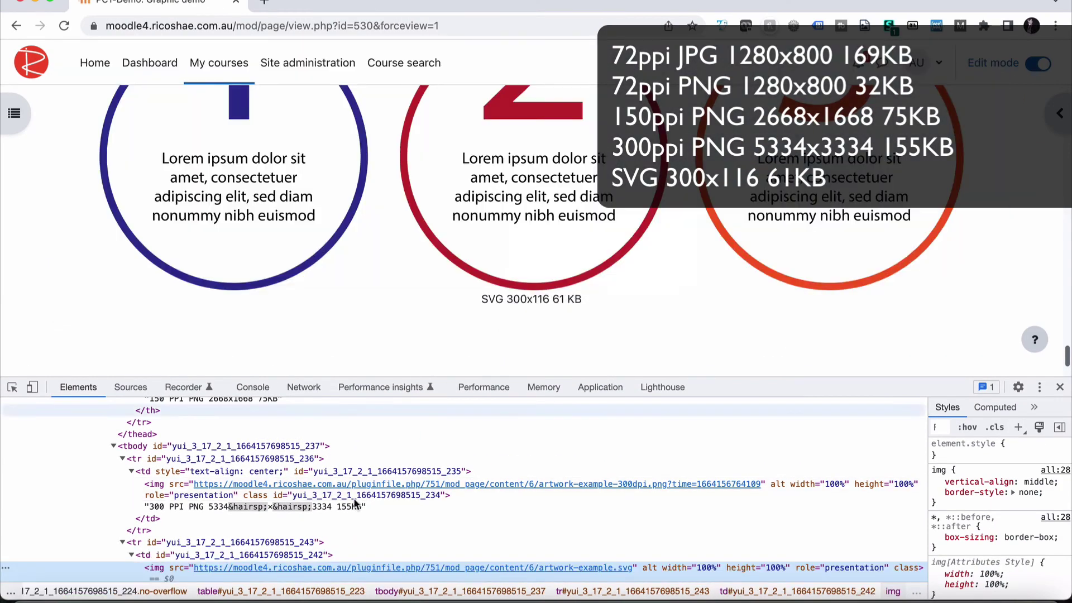
{"action": "mouse_move", "coordinate": [314, 568]}
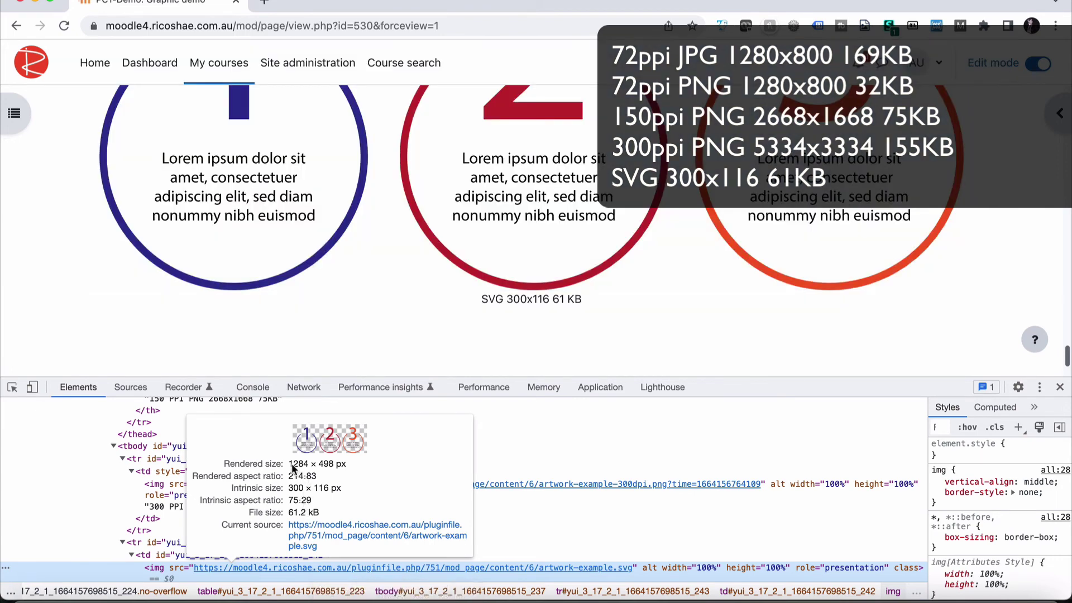
{"action": "left_click_drag", "start_coordinate": [289, 464], "coordinate": [332, 469]}
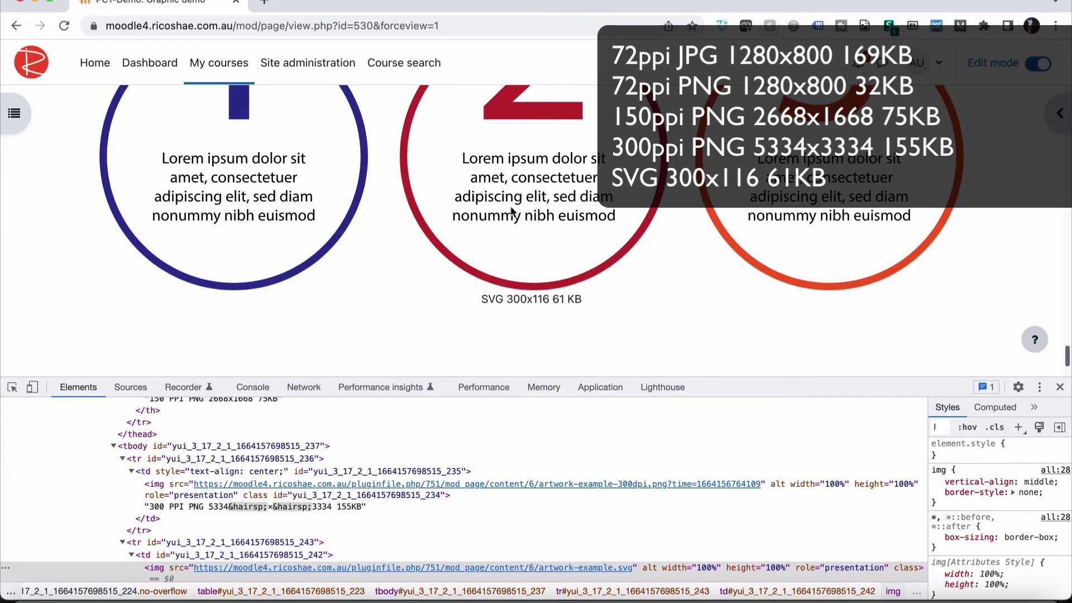
Magnify the SVG image to examine the sharpness of its text and edges, and restore the normal view
{"action": "scroll", "coordinate": [511, 211], "scroll_direction": "up", "scroll_amount": 1}
{"action": "scroll", "coordinate": [511, 235], "scroll_direction": "up", "scroll_amount": 5, "text": "ctrl"}
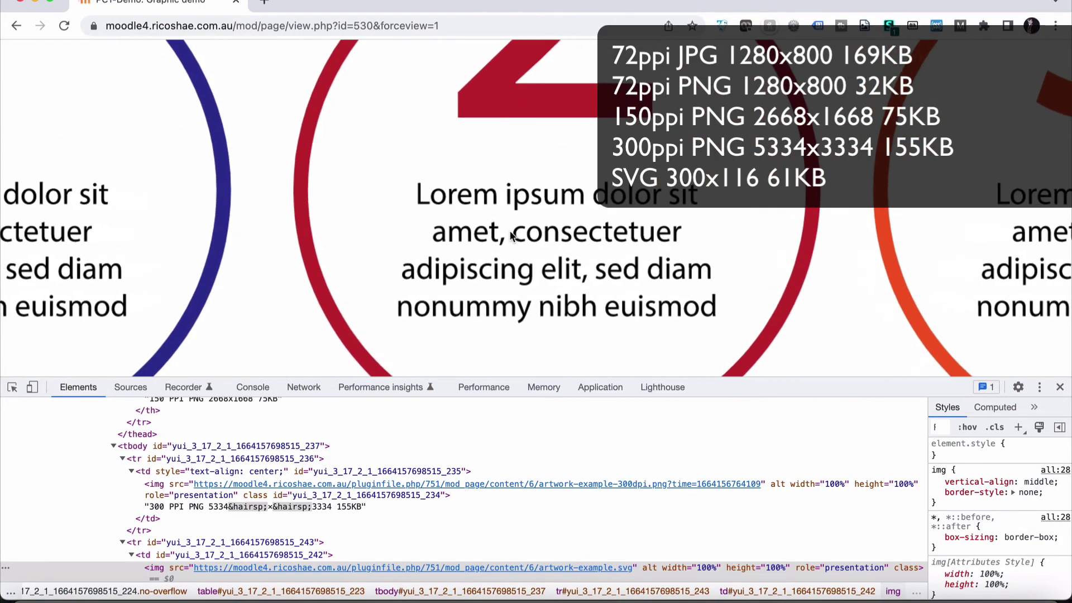
{"action": "scroll", "coordinate": [511, 236], "scroll_direction": "down", "scroll_amount": 5, "text": "ctrl"}
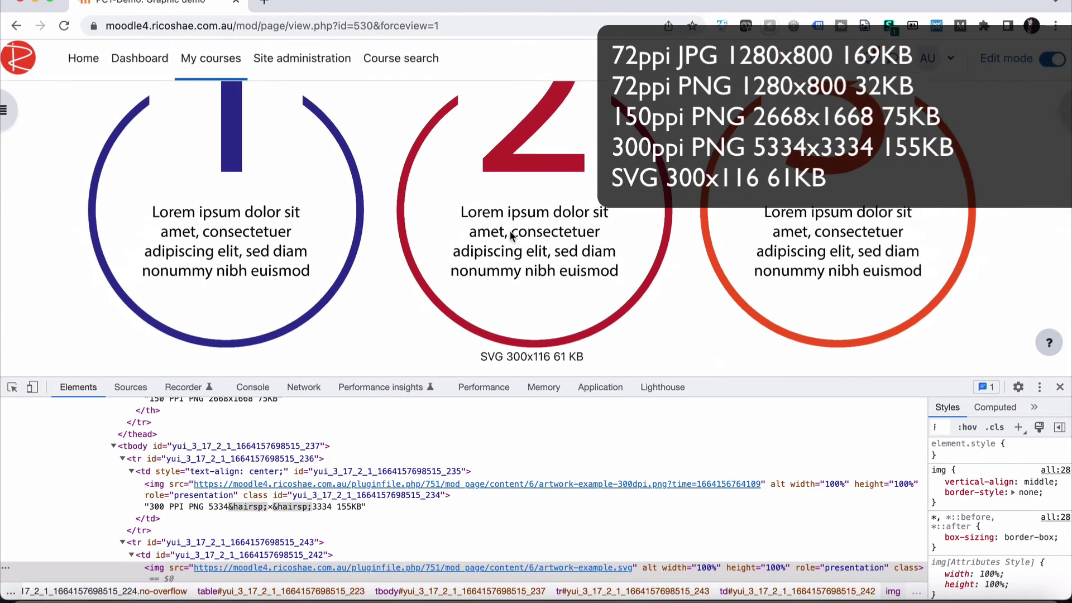
{"action": "scroll", "coordinate": [511, 235], "scroll_direction": "down", "scroll_amount": 1, "text": "ctrl"}
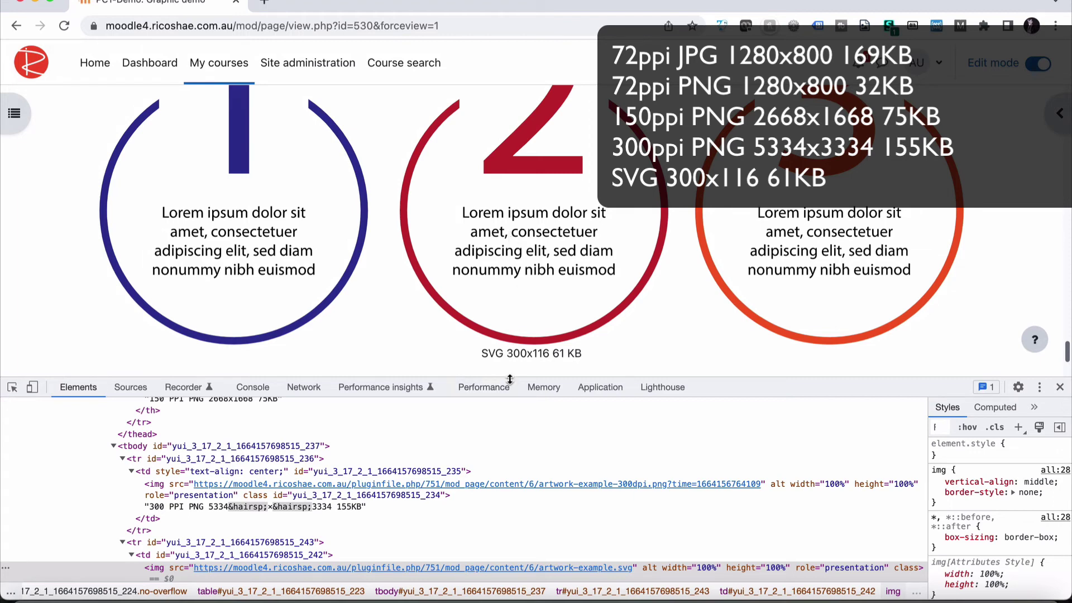
Shrink the developer tools pane to show more of the page, and preview the page as an iPhone 12 Pro
{"action": "left_click_drag", "start_coordinate": [510, 378], "coordinate": [513, 500]}
{"action": "scroll", "coordinate": [524, 332], "scroll_direction": "up", "scroll_amount": 3}
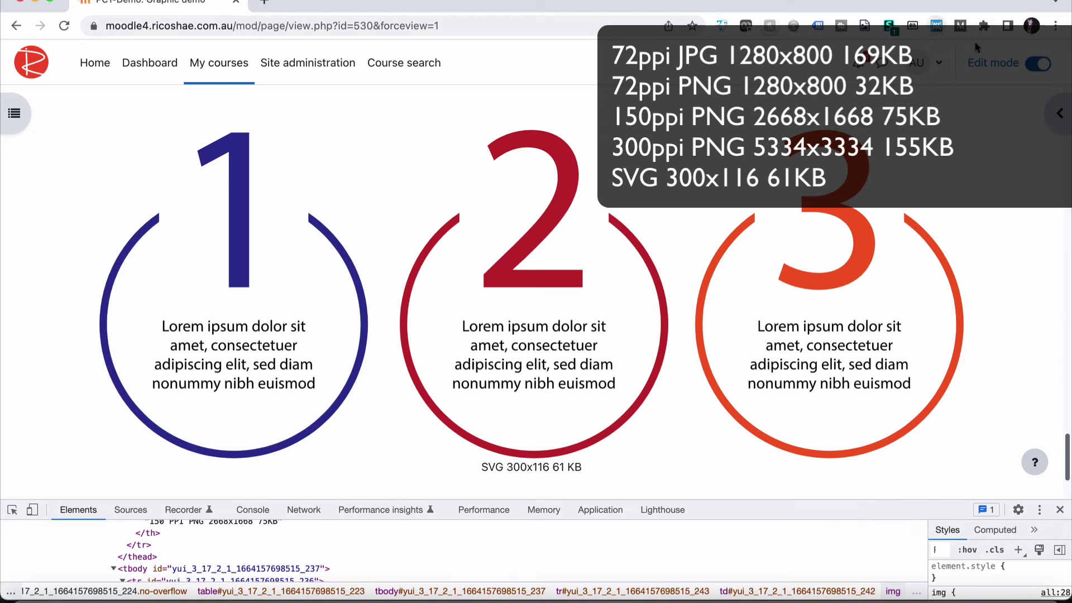
{"action": "left_click", "coordinate": [32, 510]}
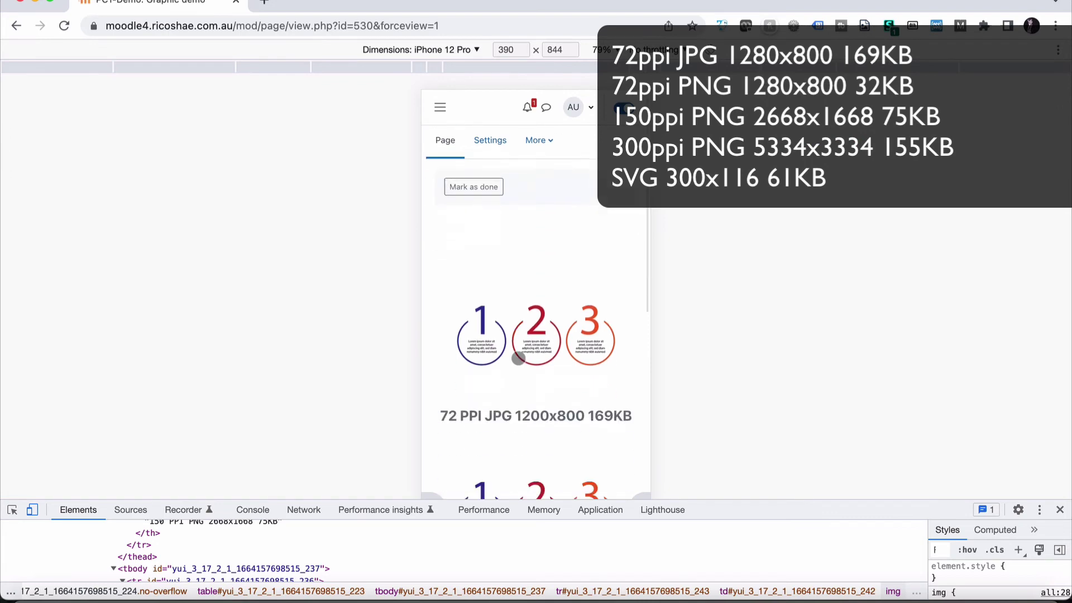
Compare the JPG, PNG and SVG images at mobile width, and return the page to the desktop view
{"action": "scroll", "coordinate": [519, 358], "scroll_direction": "down", "scroll_amount": 6}
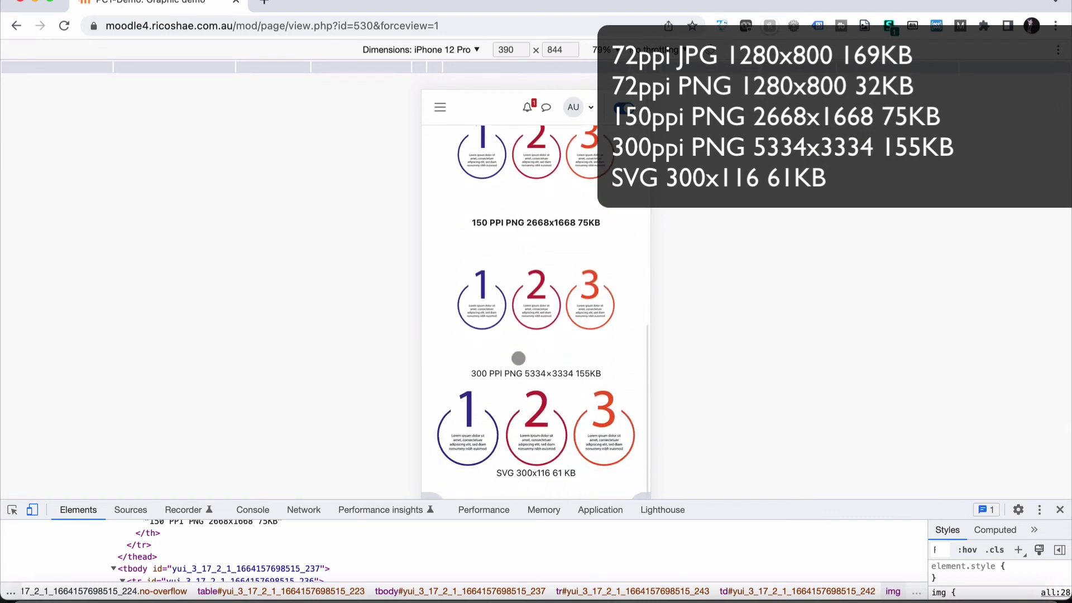
{"action": "scroll", "coordinate": [519, 358], "scroll_direction": "down", "scroll_amount": 3}
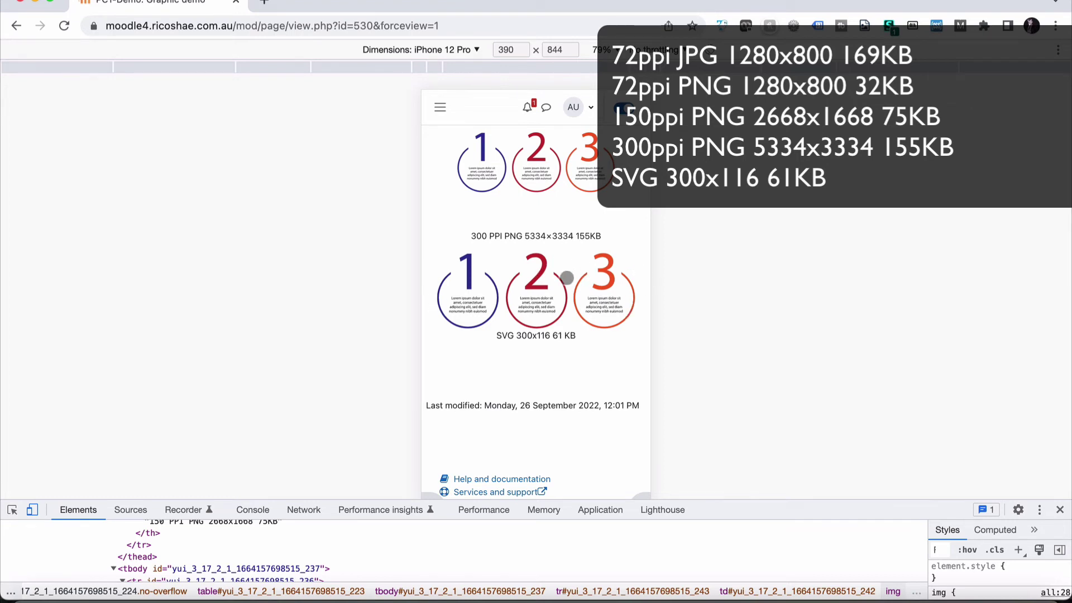
{"action": "scroll", "coordinate": [558, 287], "scroll_direction": "up", "scroll_amount": 4}
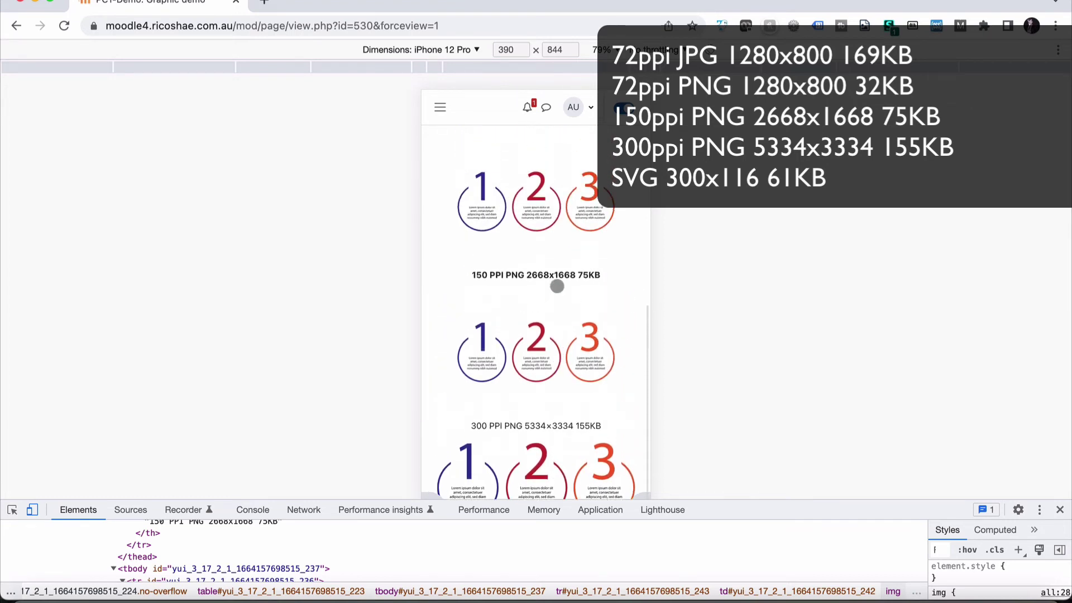
{"action": "scroll", "coordinate": [557, 286], "scroll_direction": "up", "scroll_amount": 10}
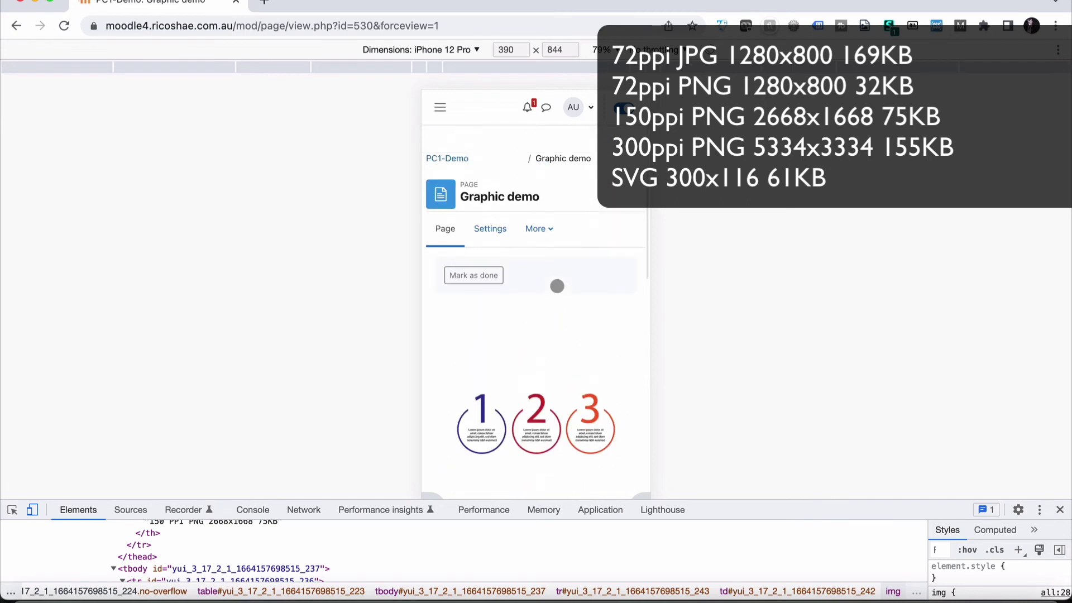
{"action": "scroll", "coordinate": [557, 286], "scroll_direction": "down", "scroll_amount": 4}
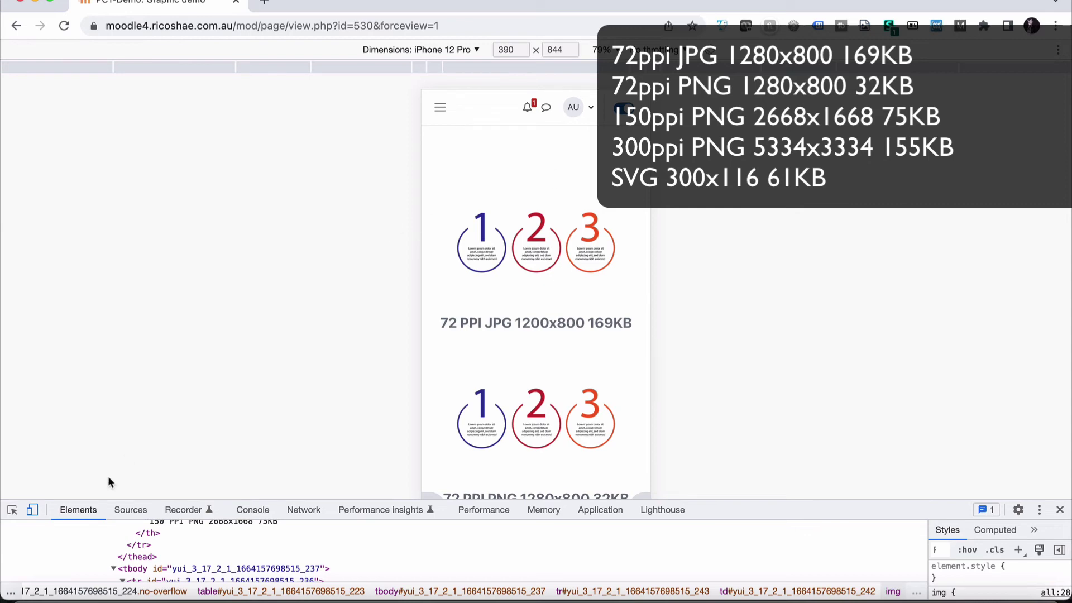
{"action": "left_click", "coordinate": [32, 512]}
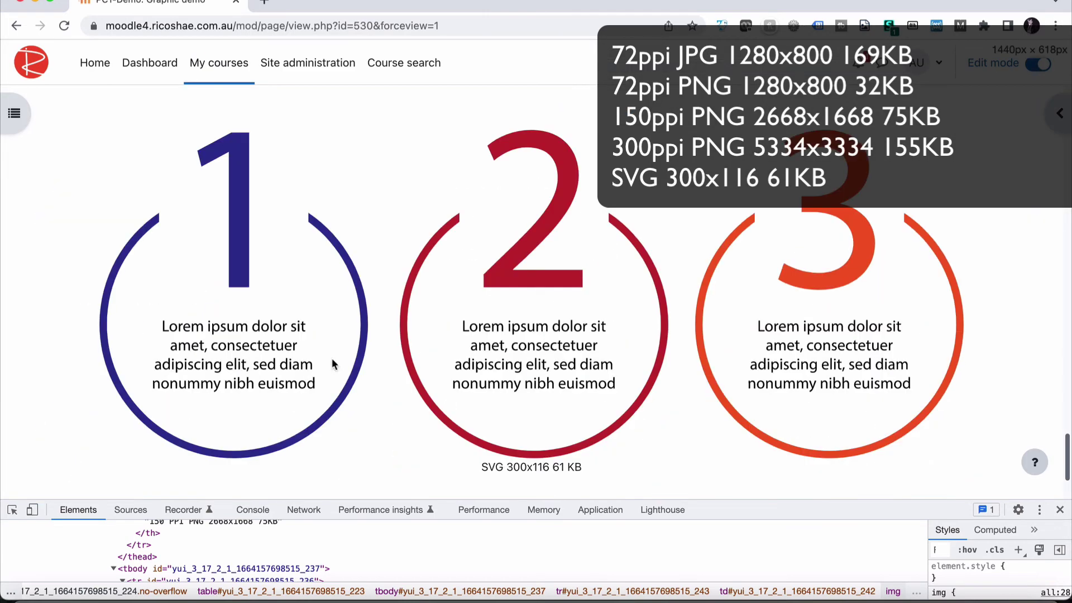
Highlight the file size figure in the caption below the SVG image
{"action": "scroll", "coordinate": [484, 323], "scroll_direction": "down", "scroll_amount": 3}
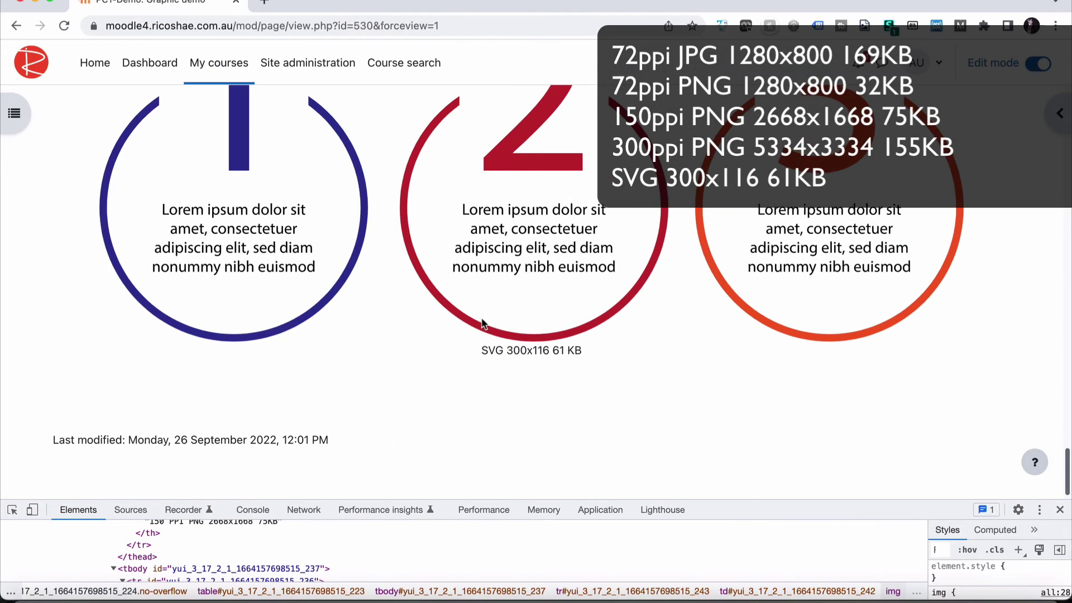
{"action": "scroll", "coordinate": [481, 317], "scroll_direction": "down", "scroll_amount": 1}
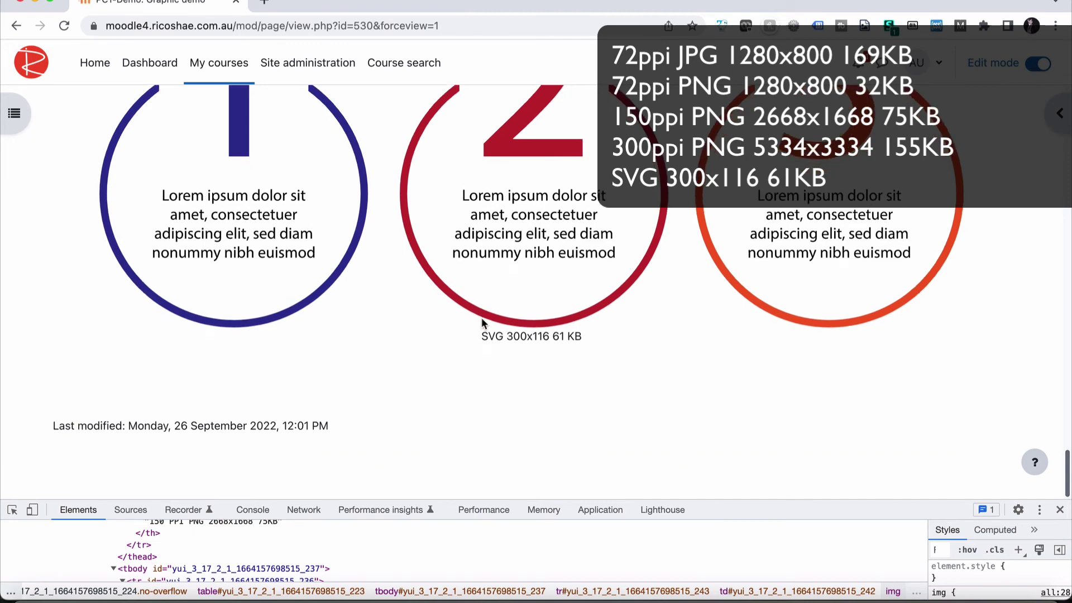
{"action": "scroll", "coordinate": [481, 317], "scroll_direction": "up", "scroll_amount": 2}
{"action": "double_click", "coordinate": [558, 370]}
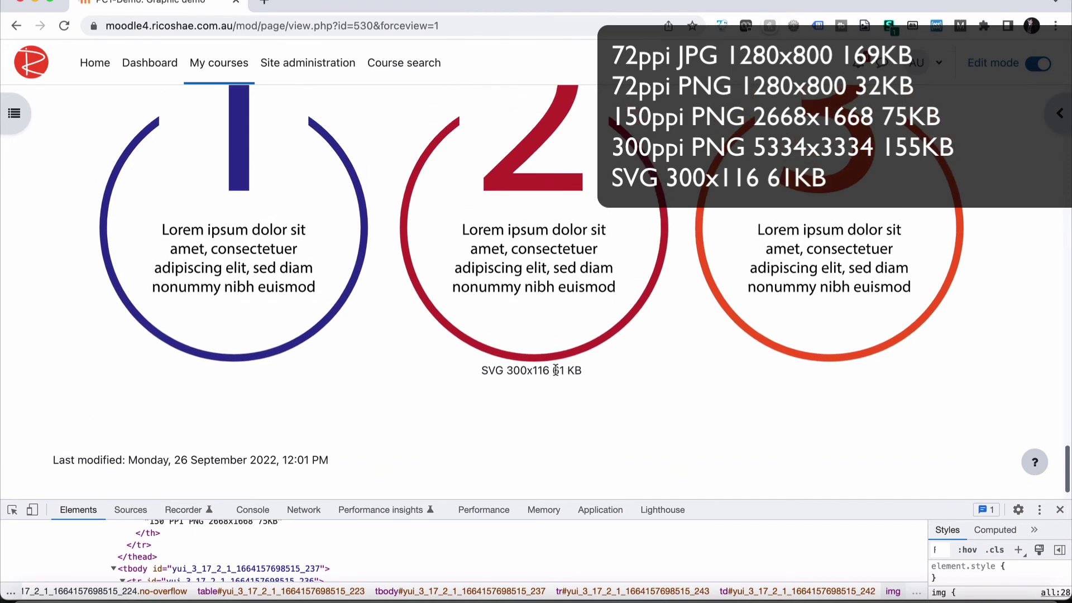
Review the 300 PPI PNG image and highlight its caption to compare it with the SVG
{"action": "scroll", "coordinate": [567, 352], "scroll_direction": "up", "scroll_amount": 2}
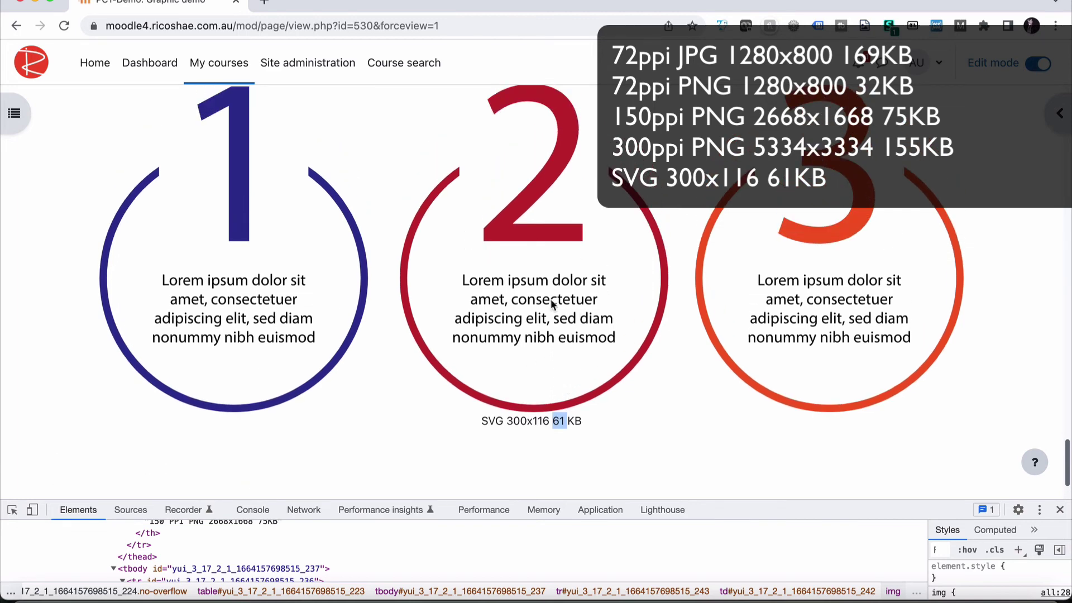
{"action": "scroll", "coordinate": [551, 301], "scroll_direction": "up", "scroll_amount": 10}
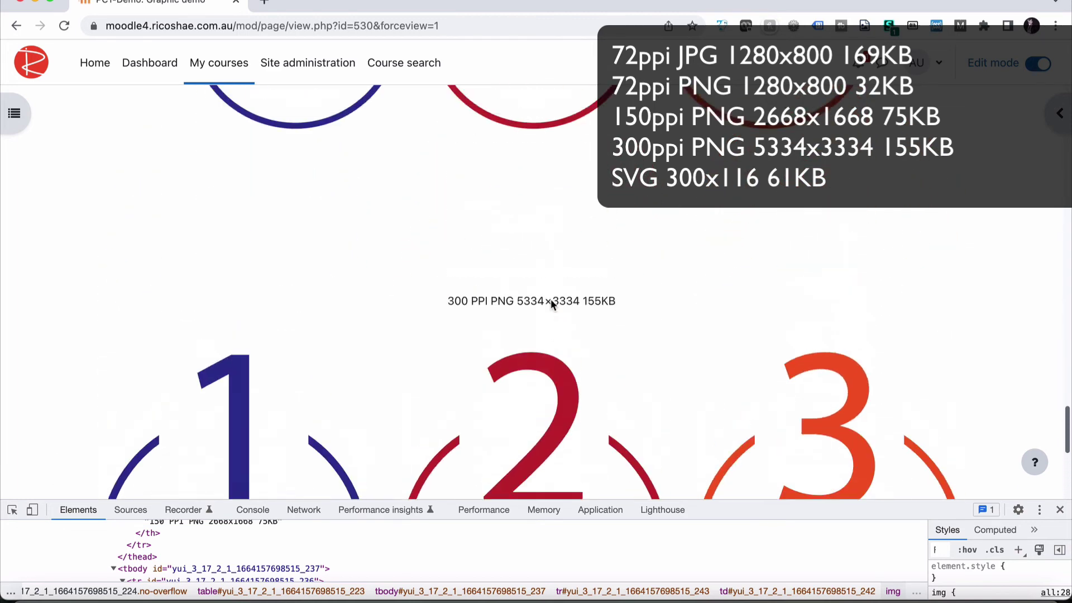
{"action": "scroll", "coordinate": [551, 303], "scroll_direction": "up", "scroll_amount": 1}
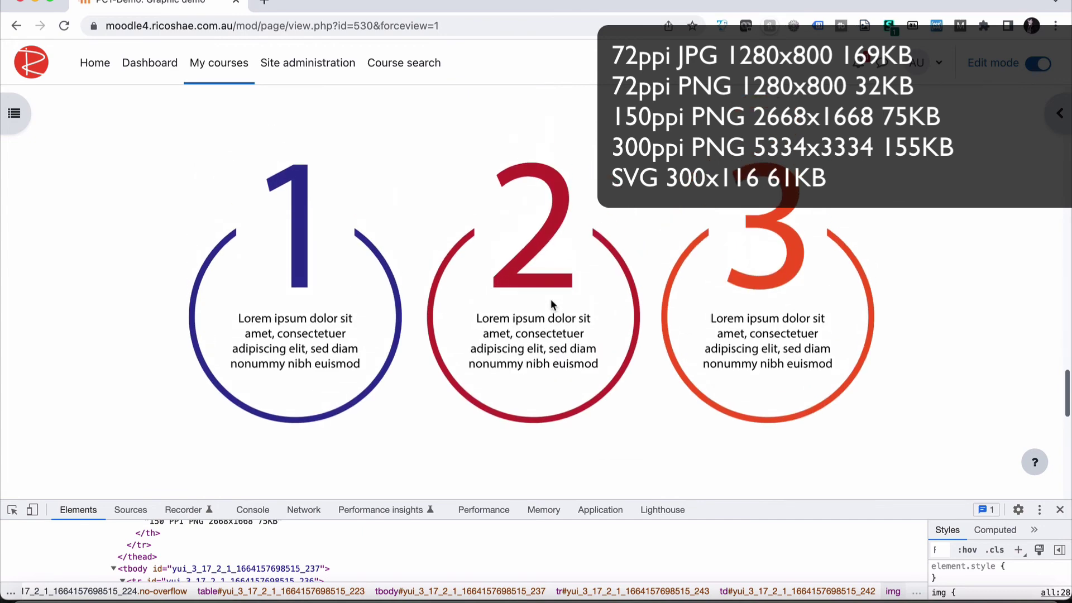
{"action": "scroll", "coordinate": [551, 299], "scroll_direction": "up", "scroll_amount": 2}
{"action": "scroll", "coordinate": [550, 299], "scroll_direction": "down", "scroll_amount": 5}
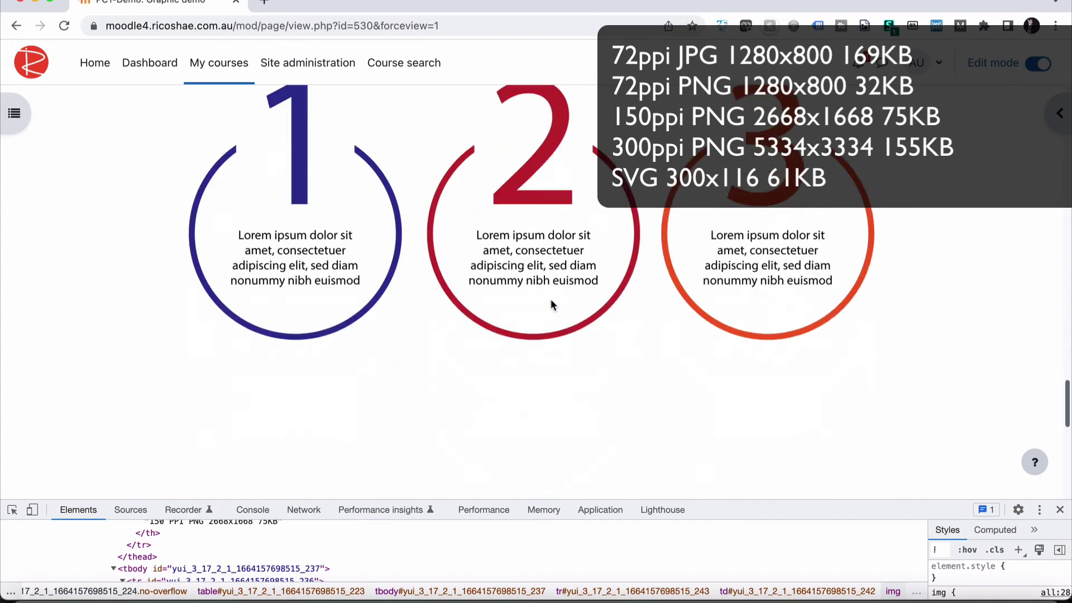
{"action": "scroll", "coordinate": [553, 305], "scroll_direction": "down", "scroll_amount": 4}
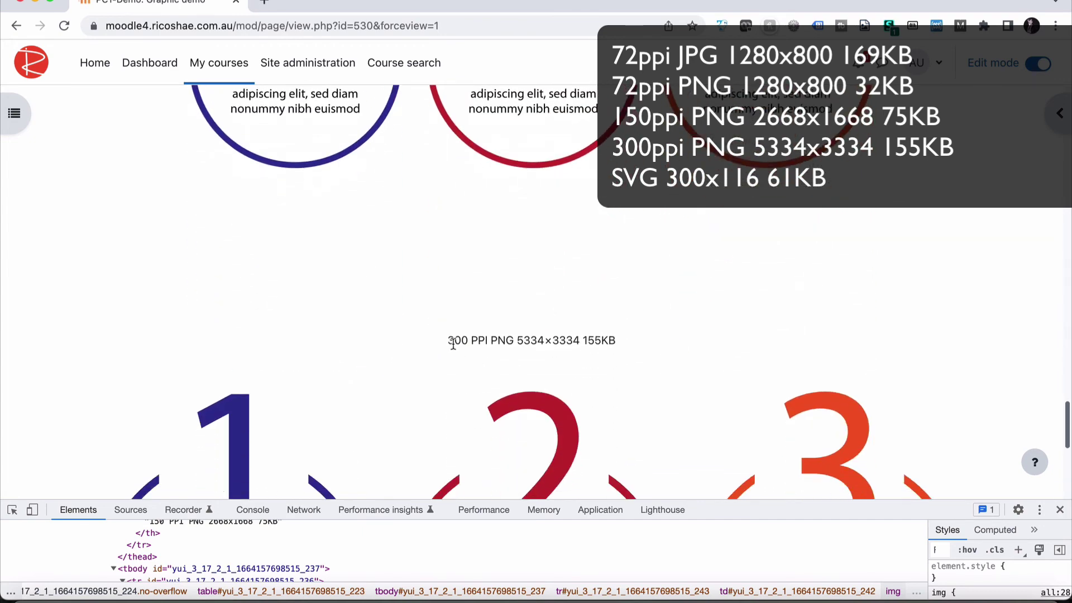
{"action": "left_click_drag", "start_coordinate": [448, 339], "coordinate": [615, 343]}
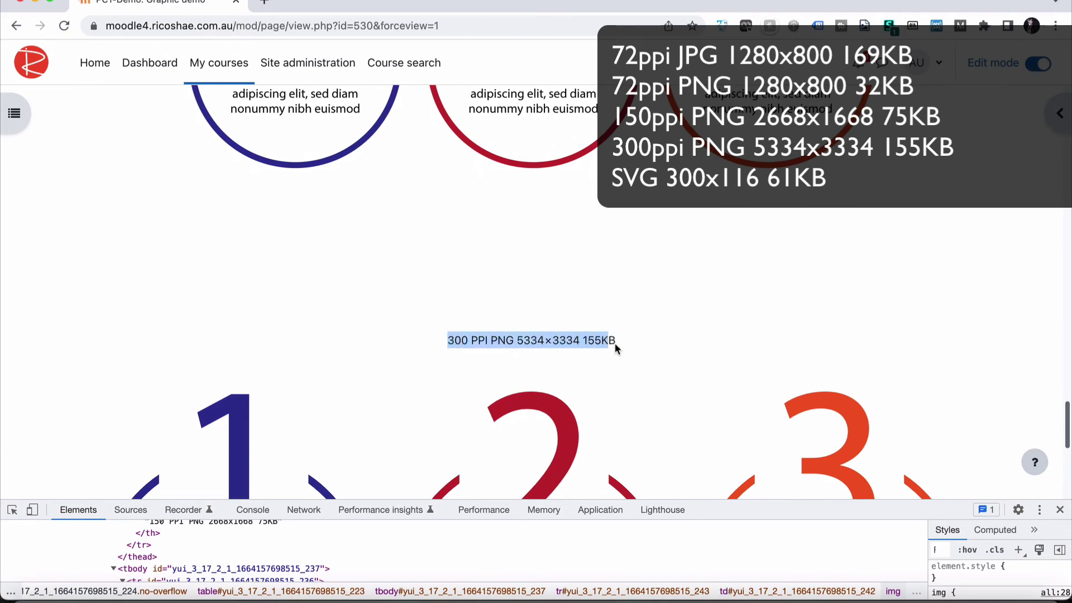
Examine the SVG image once more and compare it with the PNG versions above it
{"action": "scroll", "coordinate": [615, 343], "scroll_direction": "down", "scroll_amount": 7}
{"action": "scroll", "coordinate": [615, 344], "scroll_direction": "down", "scroll_amount": 5}
{"action": "scroll", "coordinate": [558, 335], "scroll_direction": "up", "scroll_amount": 9}
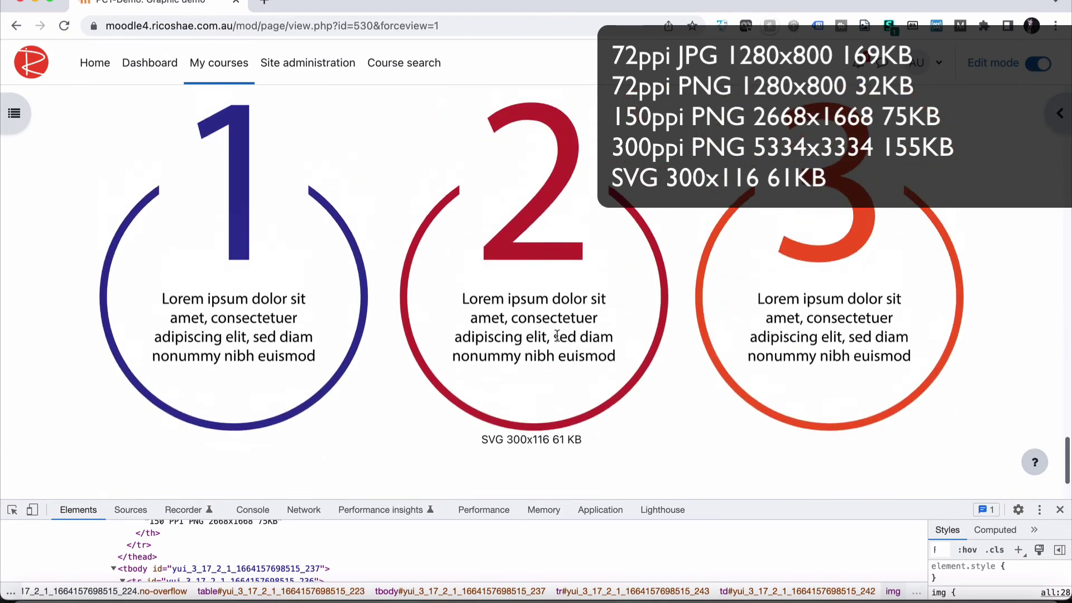
{"action": "scroll", "coordinate": [556, 335], "scroll_direction": "up", "scroll_amount": 10}
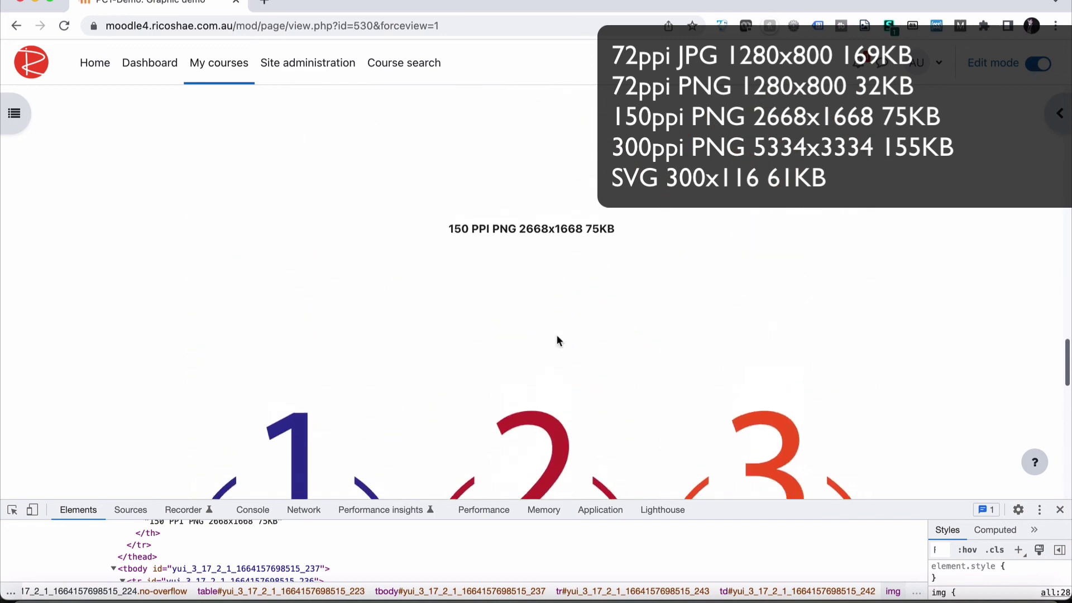
Highlight the 150 PPI PNG caption and the file size in the SVG caption to compare the two formats
{"action": "scroll", "coordinate": [557, 337], "scroll_direction": "up", "scroll_amount": 3}
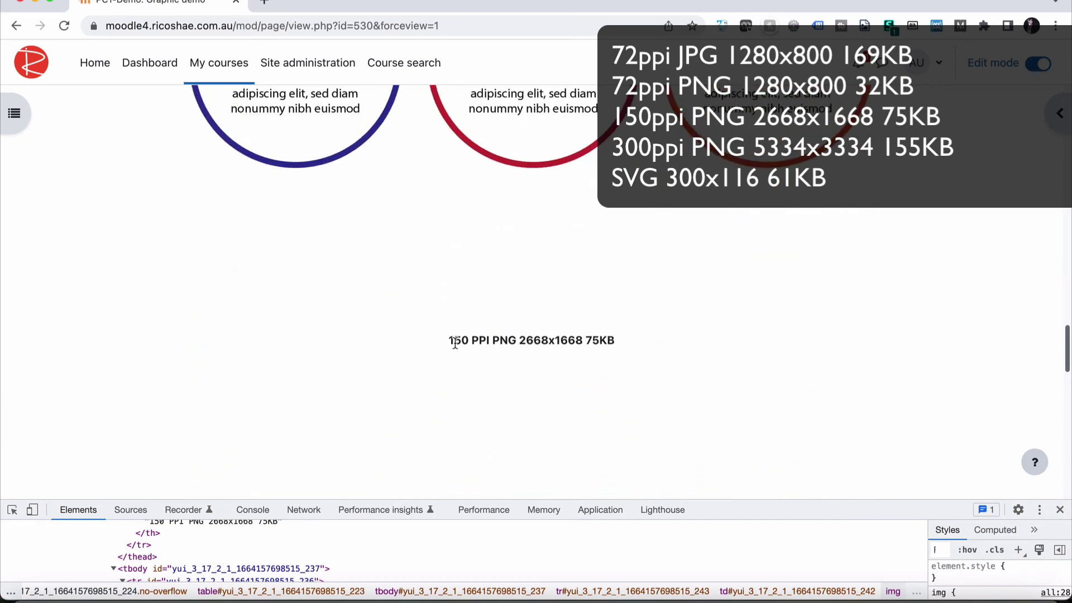
{"action": "left_click_drag", "start_coordinate": [455, 341], "coordinate": [619, 340]}
{"action": "scroll", "coordinate": [578, 375], "scroll_direction": "down", "scroll_amount": 10}
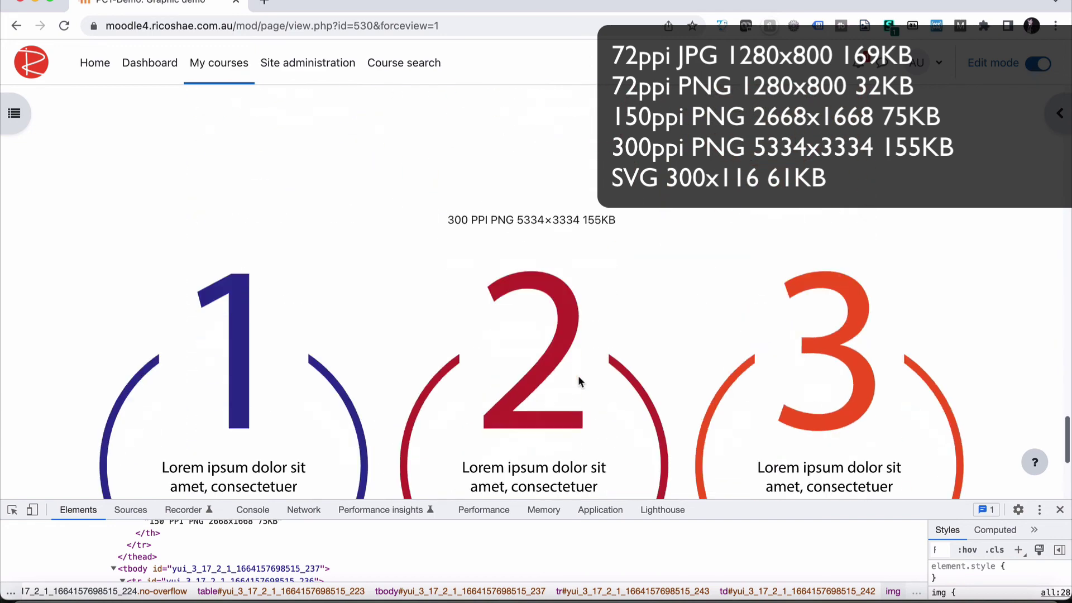
{"action": "scroll", "coordinate": [578, 375], "scroll_direction": "down", "scroll_amount": 3}
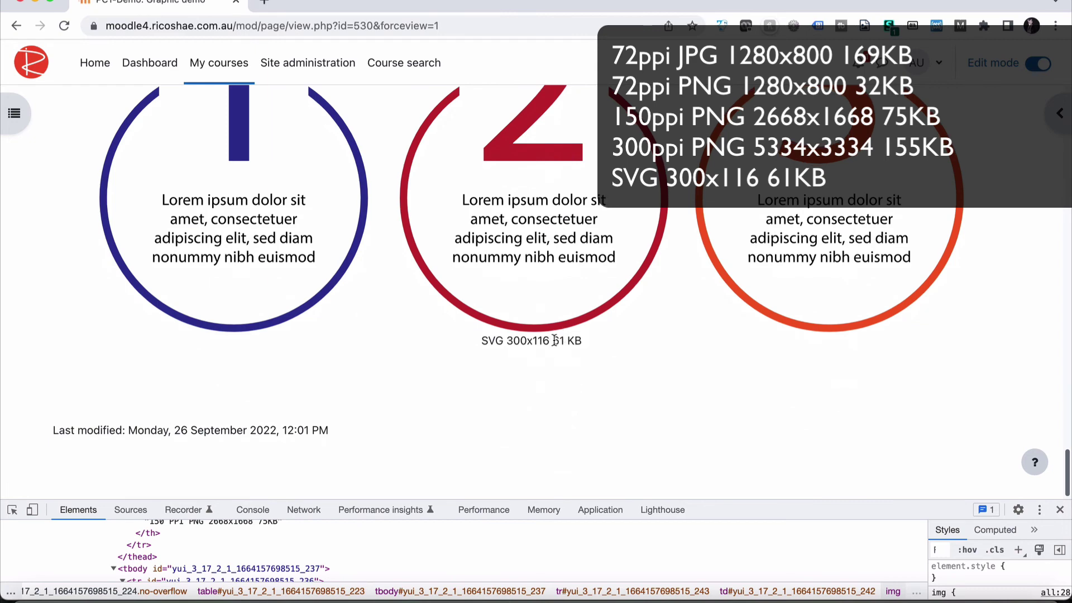
{"action": "left_click_drag", "start_coordinate": [552, 340], "coordinate": [587, 346]}
Review the 150 PPI PNG image and highlight the dimensions and the file size in its caption
{"action": "scroll", "coordinate": [560, 341], "scroll_direction": "up", "scroll_amount": 12}
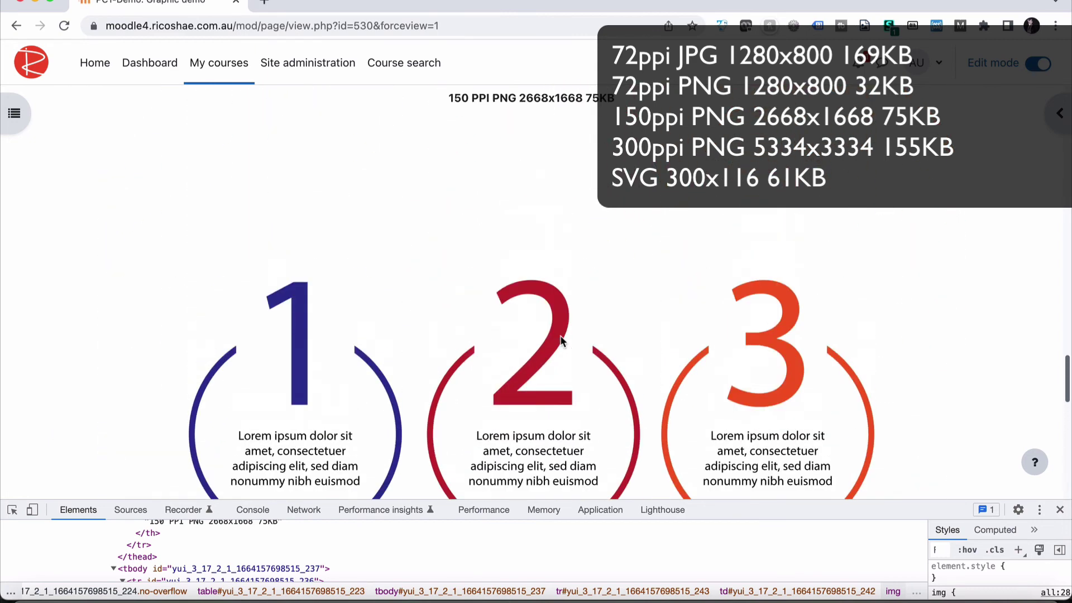
{"action": "scroll", "coordinate": [561, 341], "scroll_direction": "up", "scroll_amount": 5}
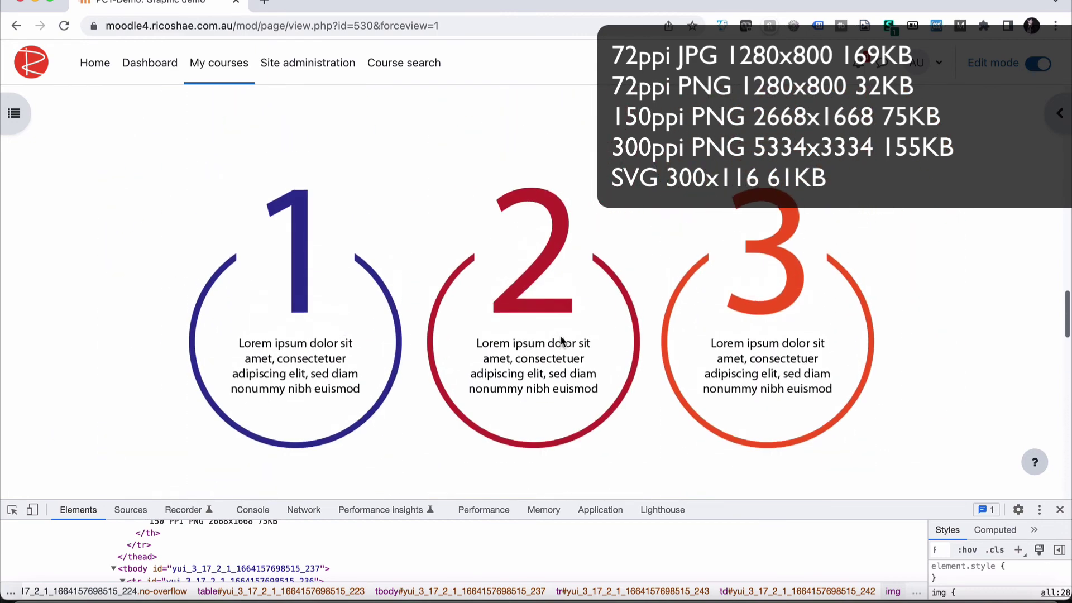
{"action": "scroll", "coordinate": [560, 342], "scroll_direction": "down", "scroll_amount": 5}
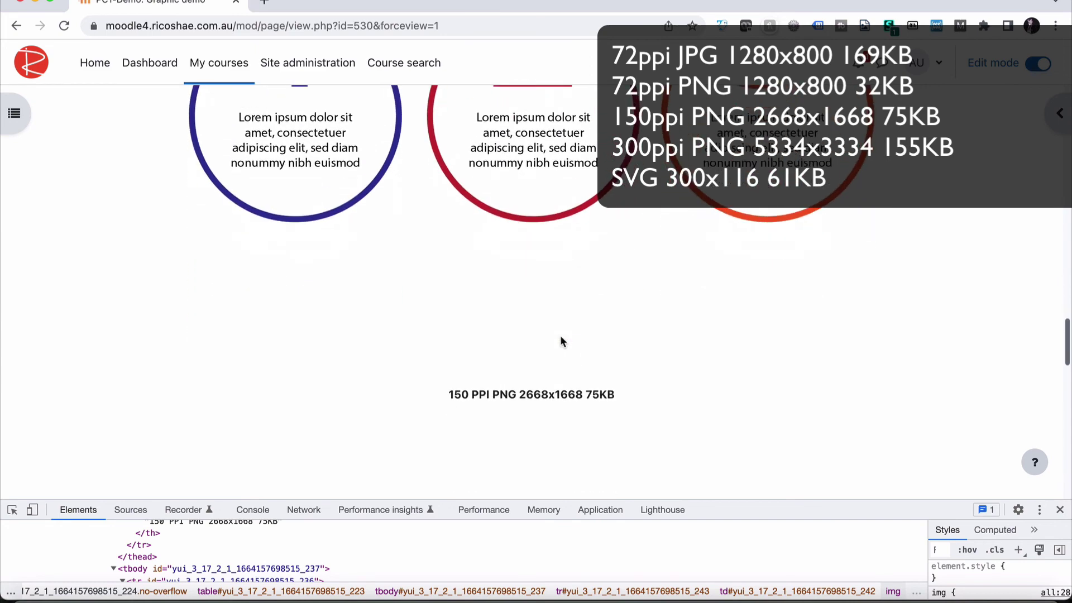
{"action": "scroll", "coordinate": [562, 341], "scroll_direction": "up", "scroll_amount": 3}
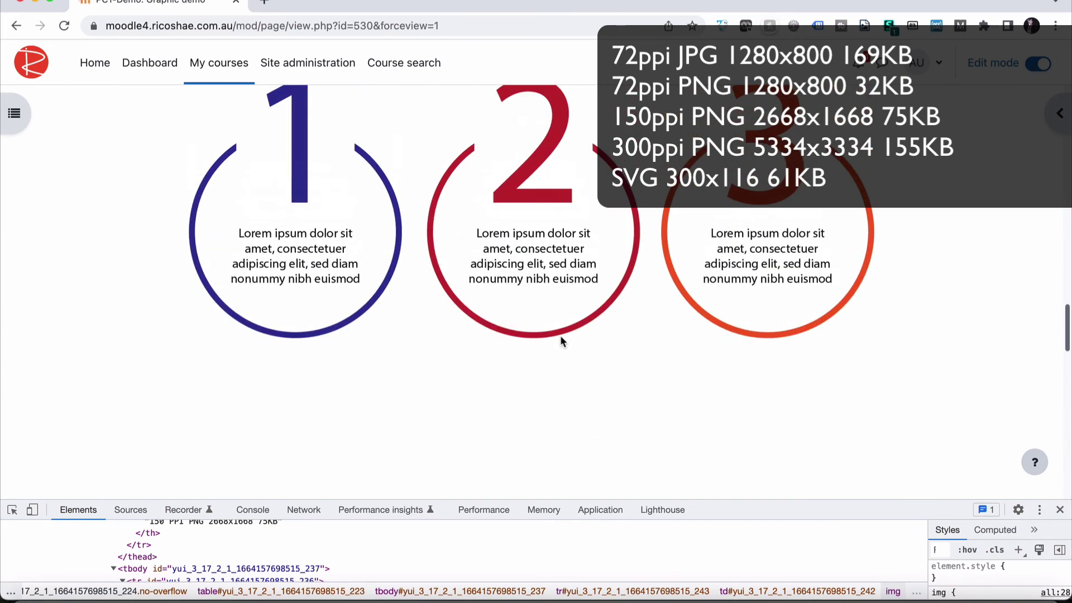
{"action": "scroll", "coordinate": [561, 338], "scroll_direction": "down", "scroll_amount": 2}
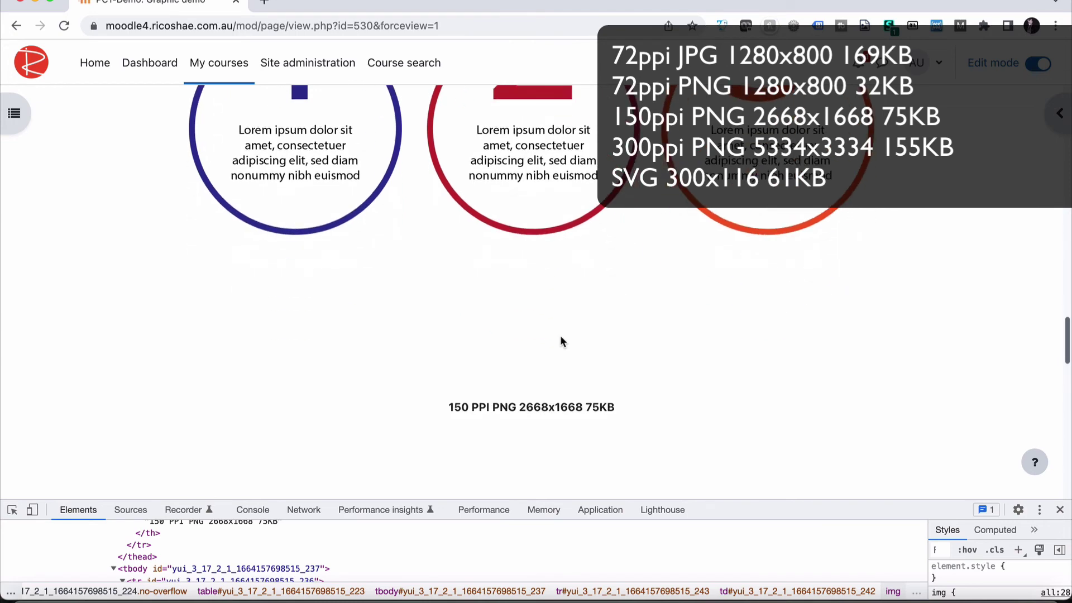
{"action": "scroll", "coordinate": [561, 336], "scroll_direction": "up", "scroll_amount": 1}
{"action": "scroll", "coordinate": [560, 352], "scroll_direction": "down", "scroll_amount": 1}
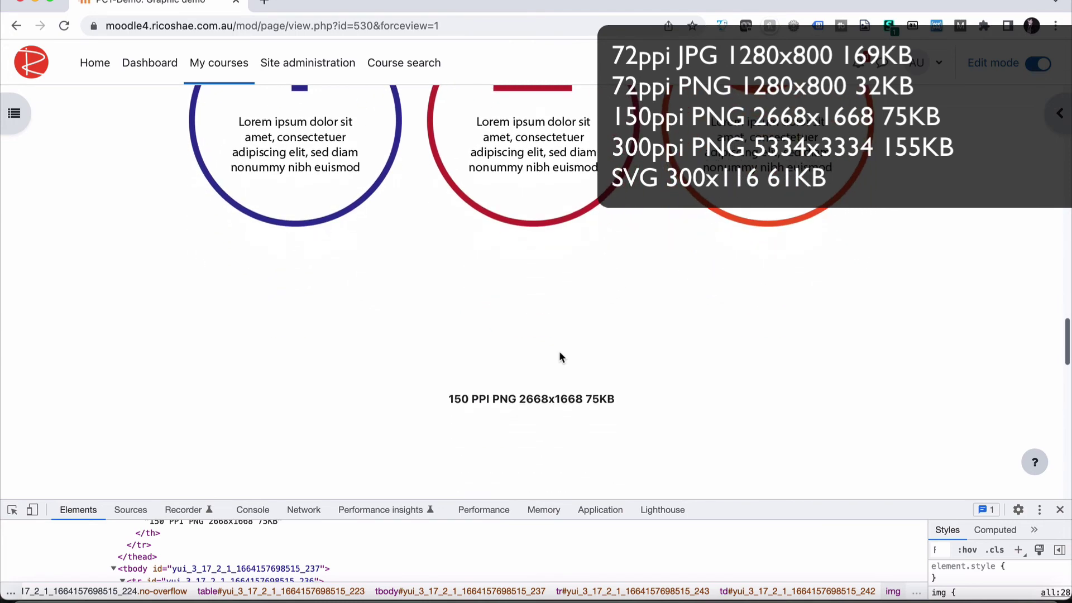
{"action": "left_click_drag", "start_coordinate": [521, 399], "coordinate": [593, 400]}
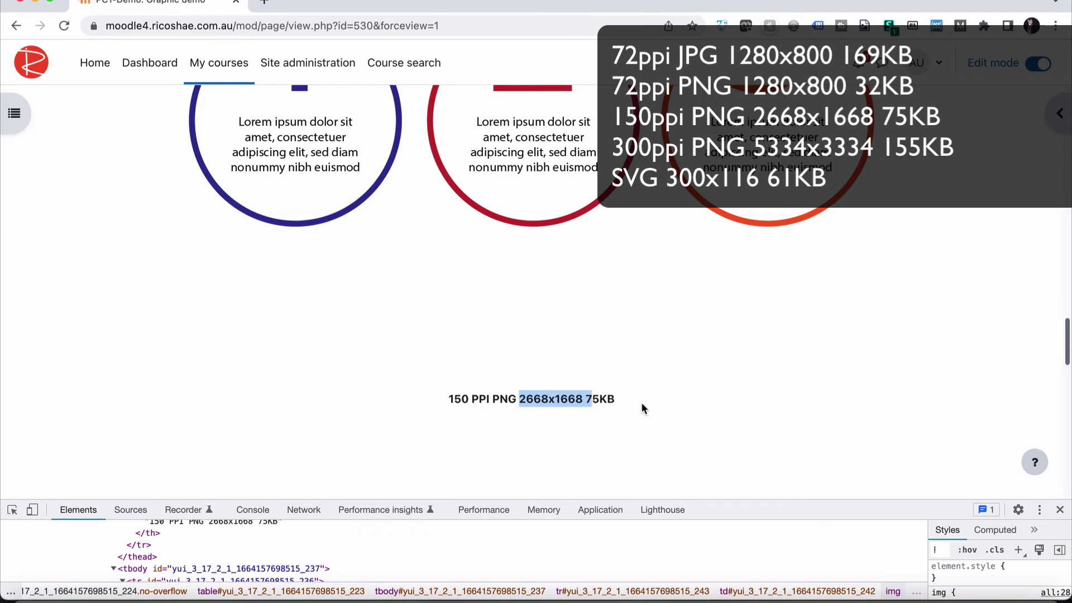
{"action": "double_click", "coordinate": [592, 400]}
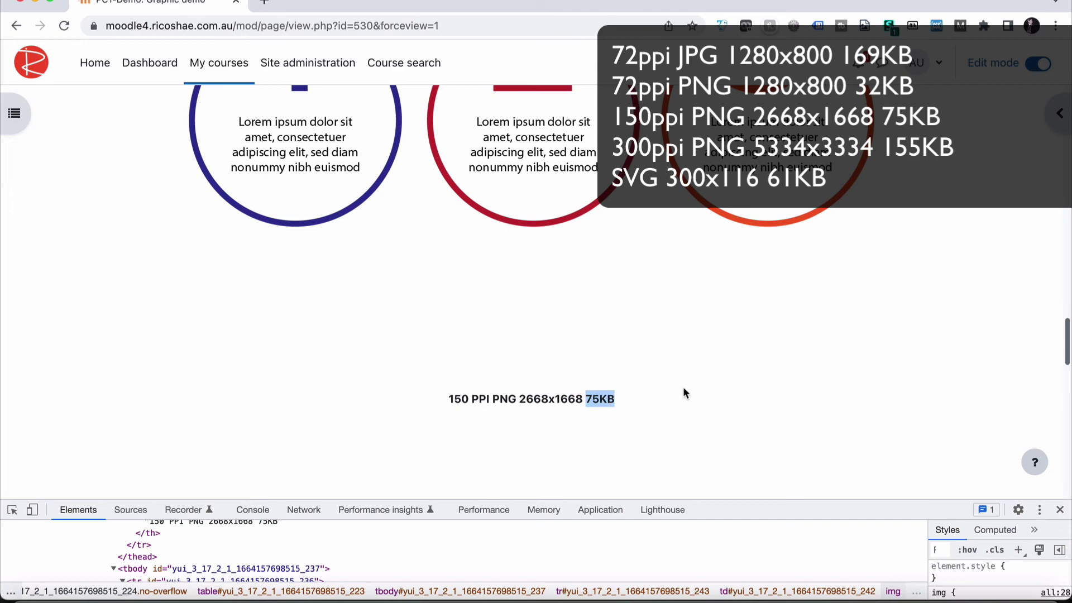
Highlight the whole caption below the SVG image and view the graphic above it
{"action": "scroll", "coordinate": [684, 393], "scroll_direction": "down", "scroll_amount": 10}
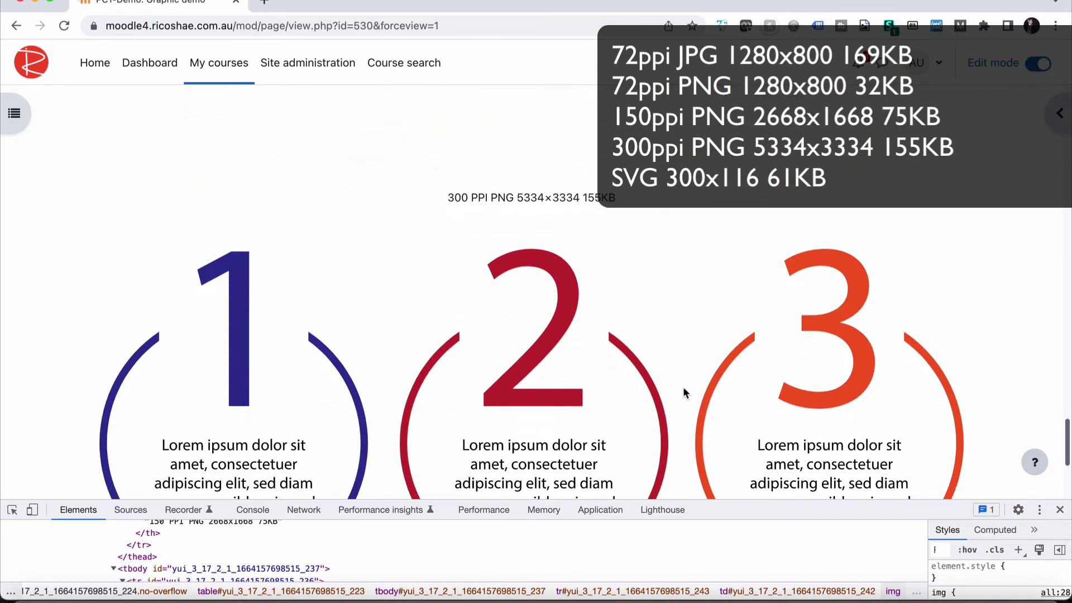
{"action": "left_click_drag", "start_coordinate": [481, 335], "coordinate": [565, 333]}
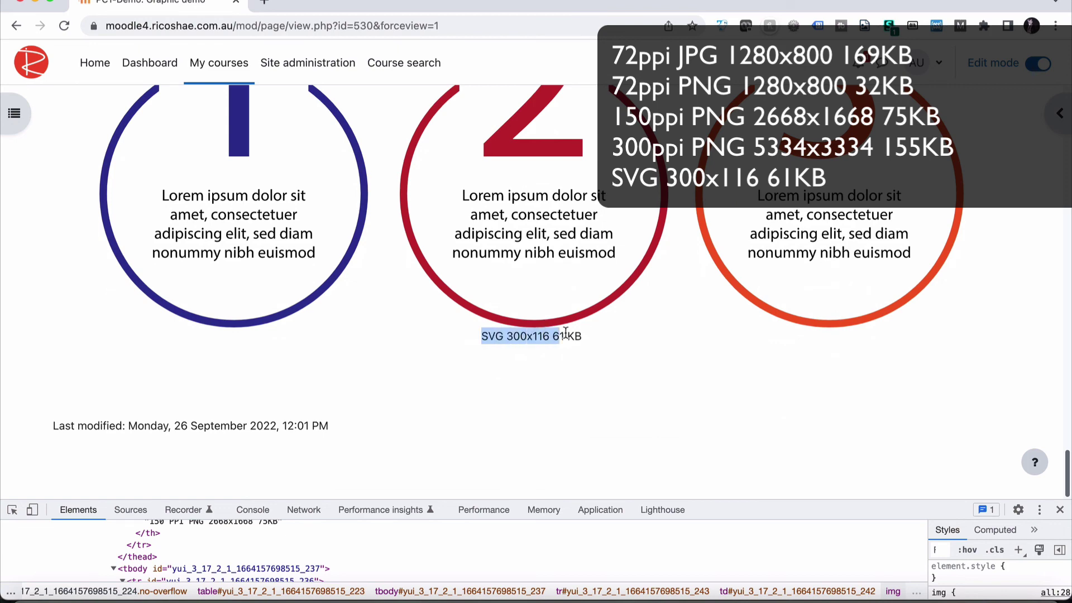
{"action": "scroll", "coordinate": [585, 336], "scroll_direction": "up", "scroll_amount": 3}
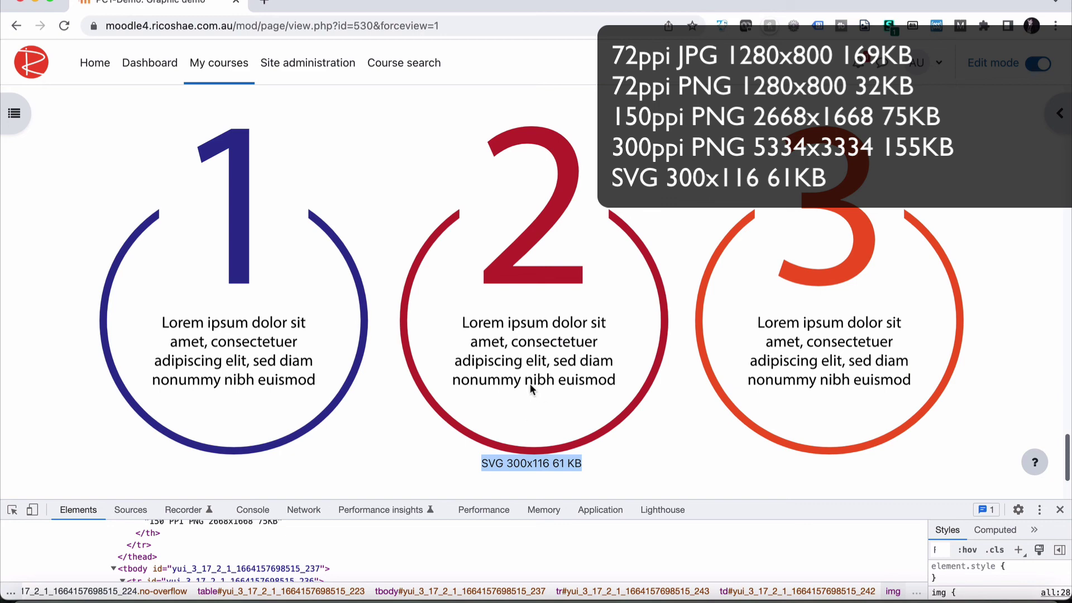
Compare the quality of the 300 PPI PNG image with the SVG image below it
{"action": "scroll", "coordinate": [532, 378], "scroll_direction": "up", "scroll_amount": 6}
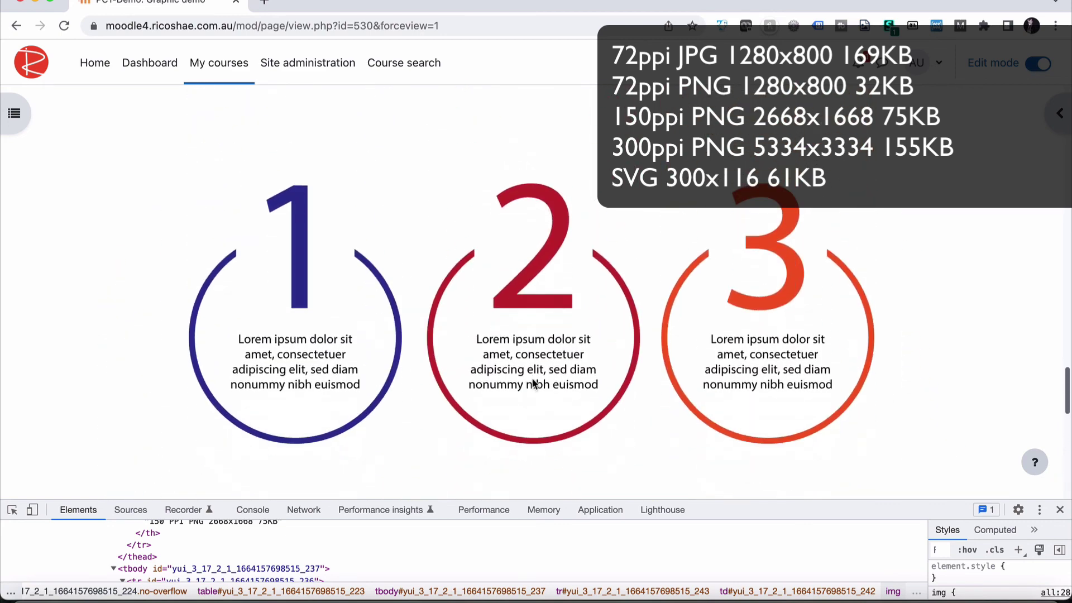
{"action": "scroll", "coordinate": [531, 377], "scroll_direction": "down", "scroll_amount": 2}
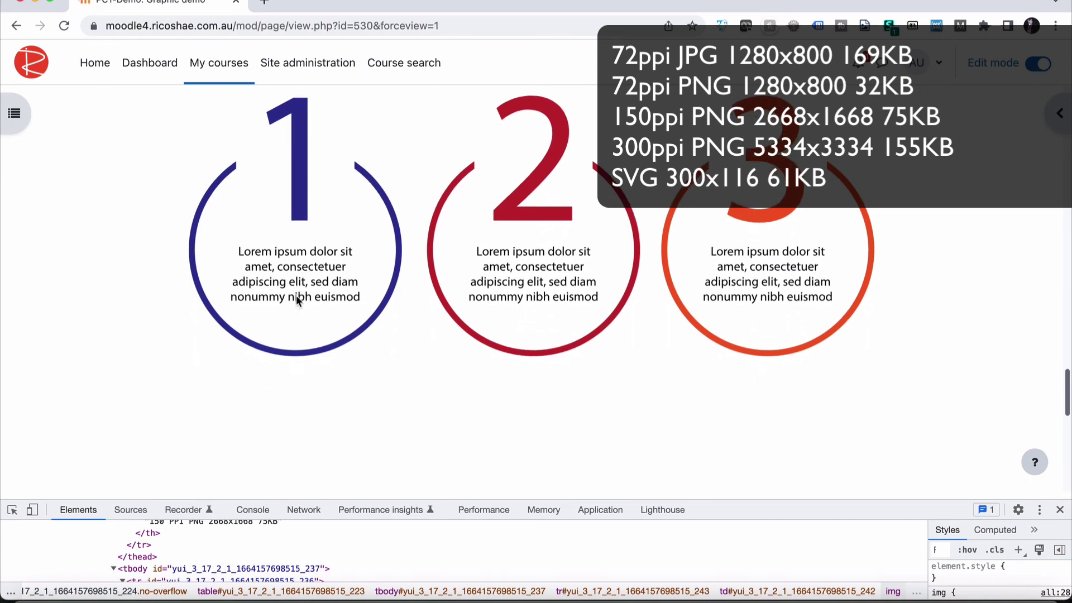
{"action": "scroll", "coordinate": [464, 292], "scroll_direction": "down", "scroll_amount": 3}
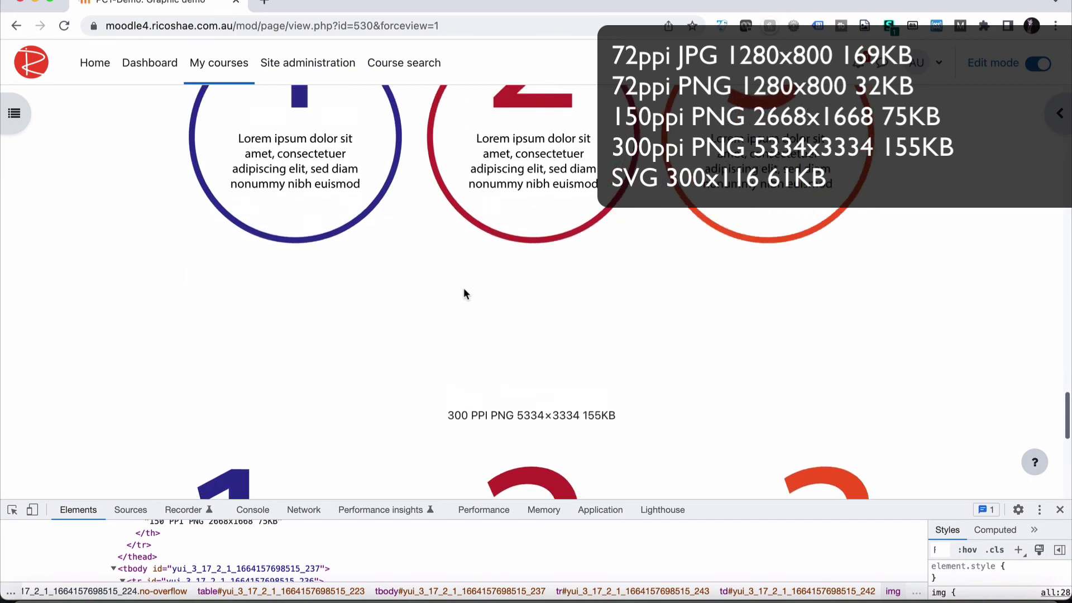
{"action": "scroll", "coordinate": [558, 330], "scroll_direction": "down", "scroll_amount": 4}
{"action": "scroll", "coordinate": [556, 334], "scroll_direction": "down", "scroll_amount": 3}
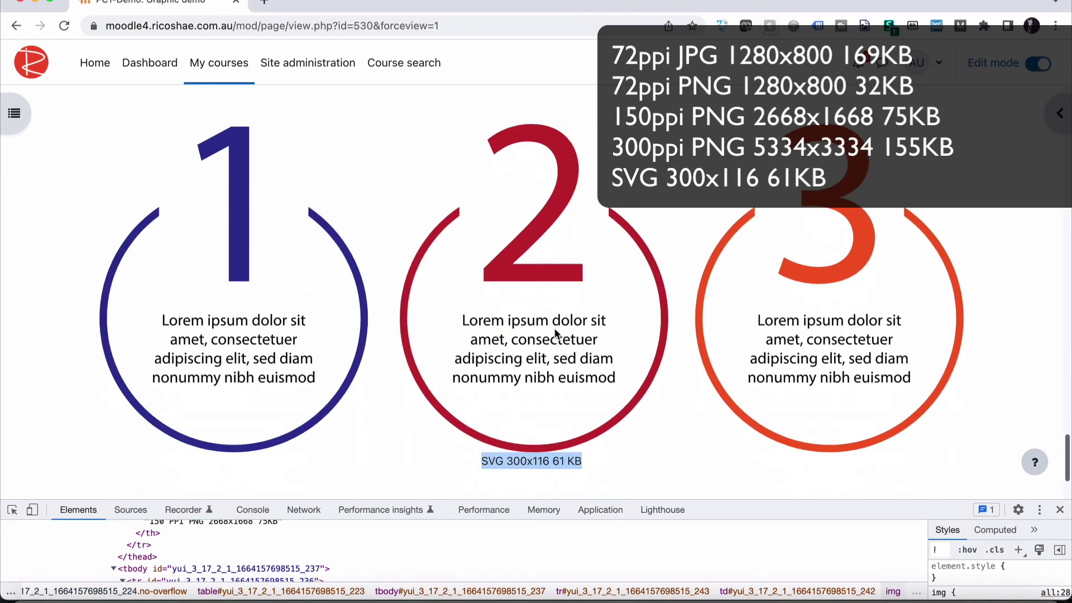
Examine the sharpness and caption of the 72 PPI PNG image against the 150 PPI PNG version
{"action": "scroll", "coordinate": [555, 334], "scroll_direction": "up", "scroll_amount": 15}
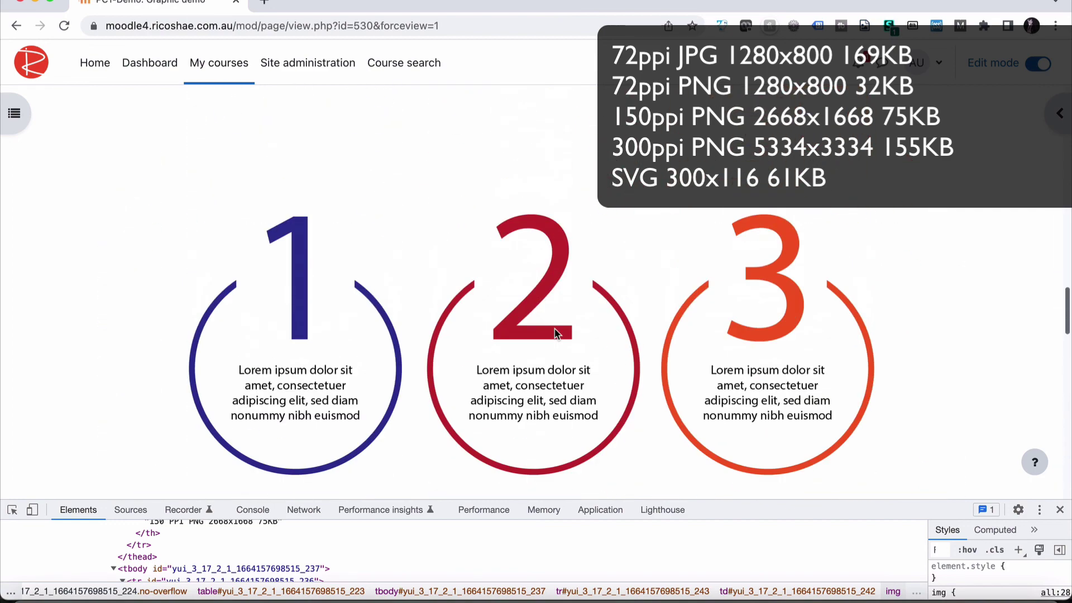
{"action": "scroll", "coordinate": [554, 334], "scroll_direction": "up", "scroll_amount": 2}
{"action": "scroll", "coordinate": [555, 334], "scroll_direction": "down", "scroll_amount": 8}
{"action": "scroll", "coordinate": [555, 333], "scroll_direction": "up", "scroll_amount": 4}
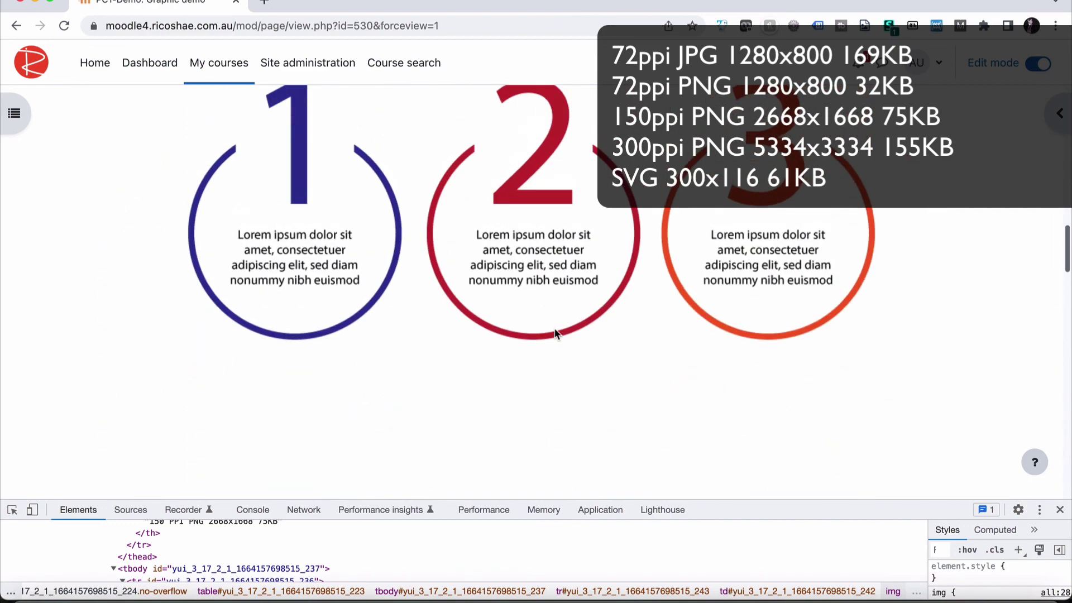
{"action": "scroll", "coordinate": [554, 333], "scroll_direction": "up", "scroll_amount": 2}
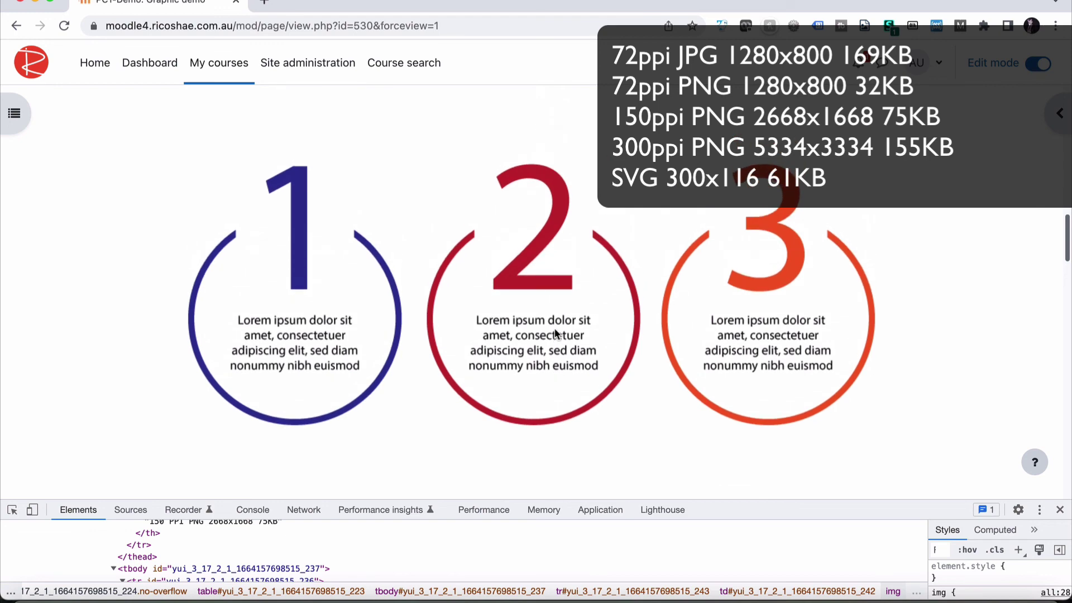
{"action": "scroll", "coordinate": [555, 333], "scroll_direction": "down", "scroll_amount": 4}
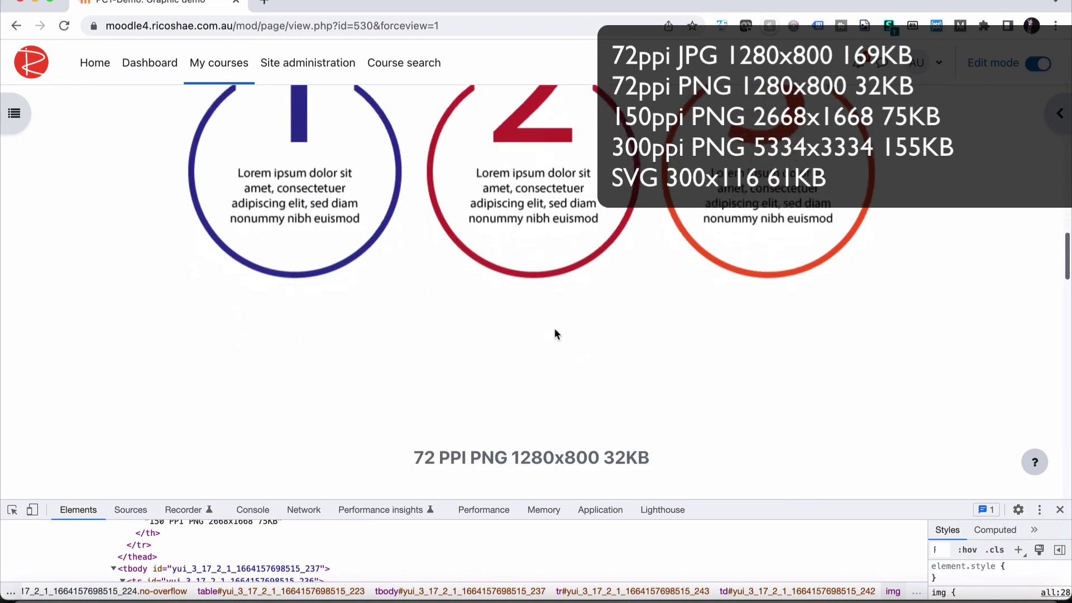
{"action": "scroll", "coordinate": [554, 333], "scroll_direction": "down", "scroll_amount": 2}
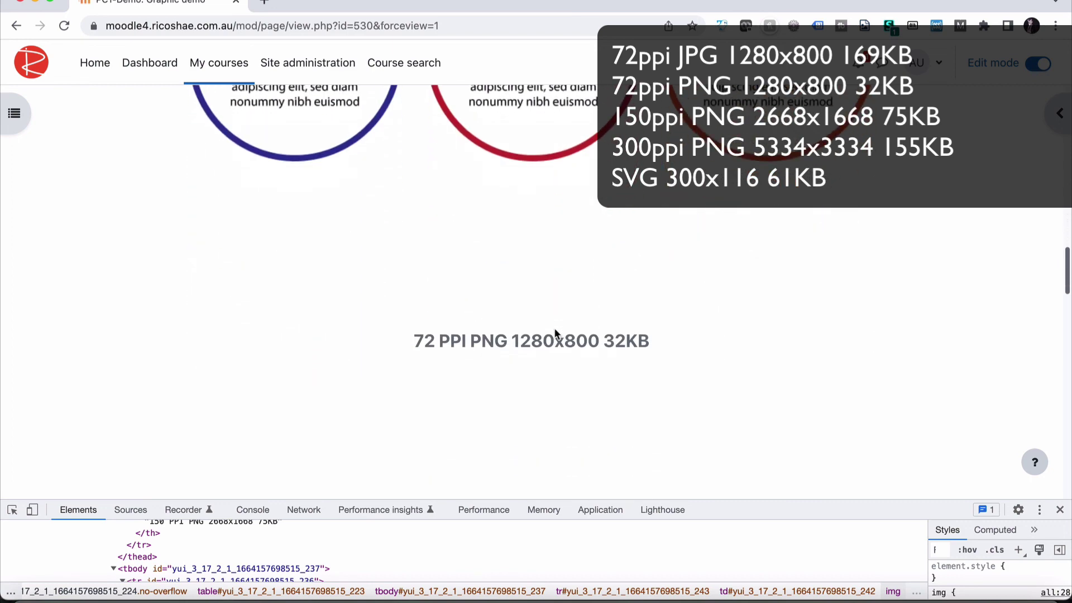
{"action": "scroll", "coordinate": [554, 334], "scroll_direction": "up", "scroll_amount": 1}
{"action": "scroll", "coordinate": [554, 333], "scroll_direction": "up", "scroll_amount": 2}
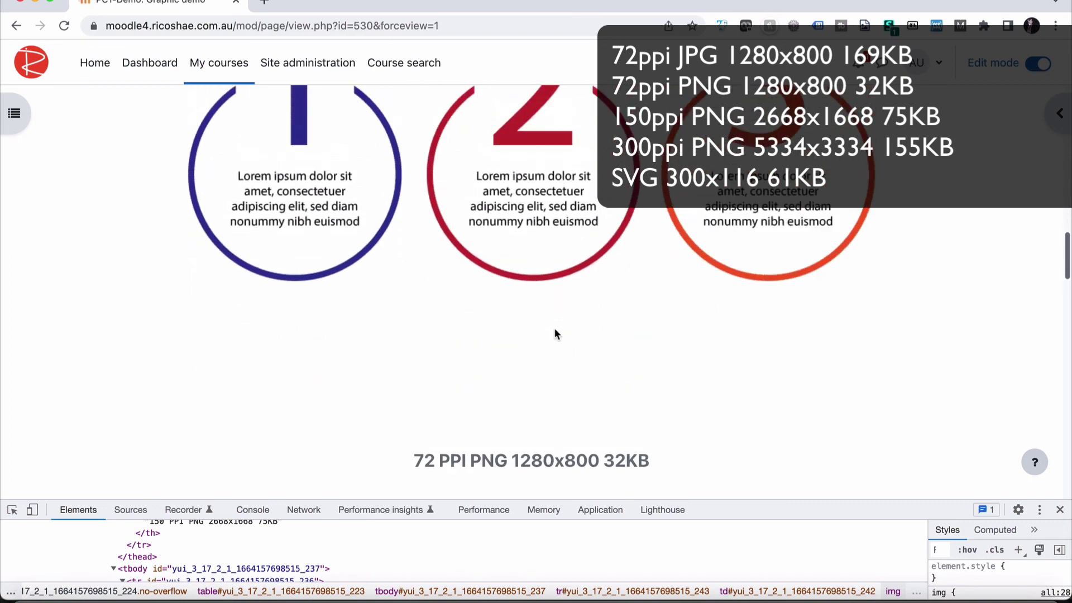
{"action": "scroll", "coordinate": [555, 333], "scroll_direction": "up", "scroll_amount": 2}
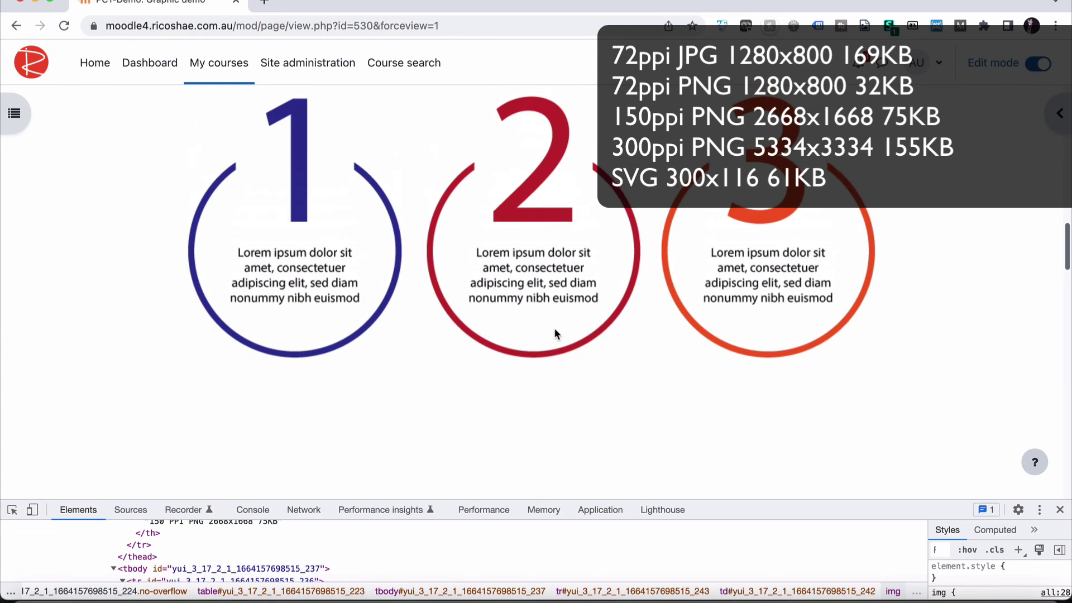